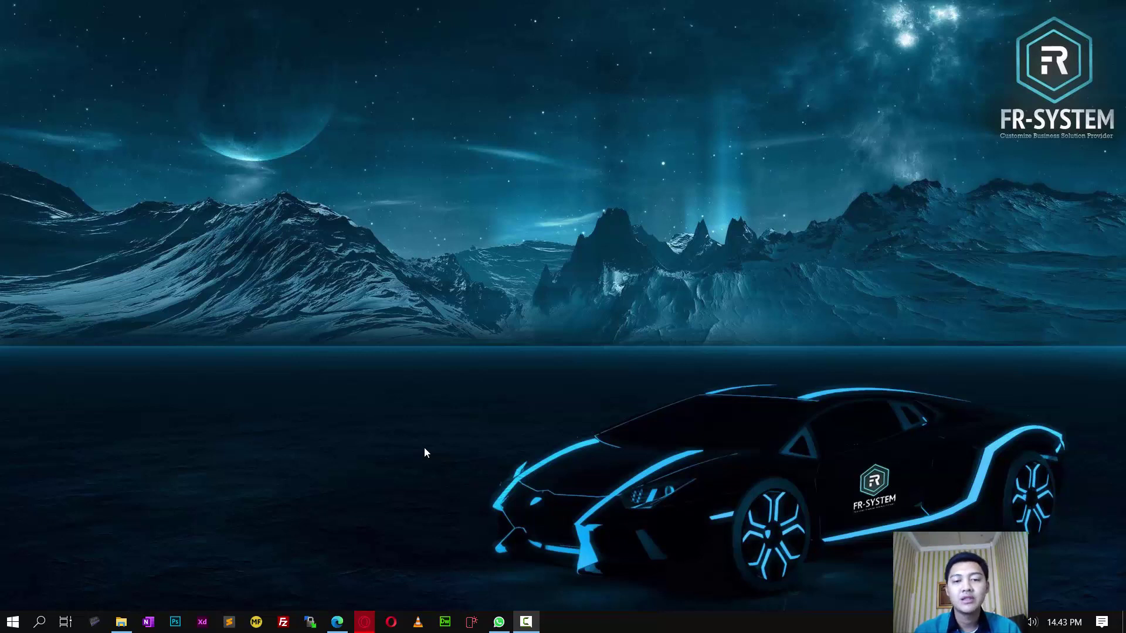
Step: Search 'word' from the Start menu, launch Word and create a blank document
click(13, 622)
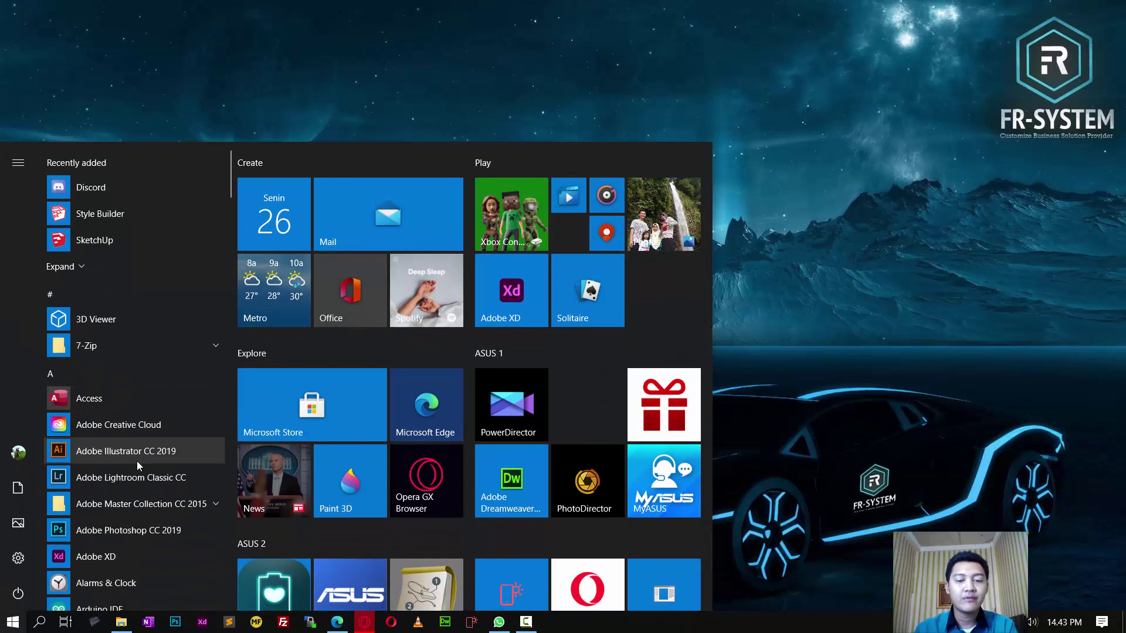
text(word)
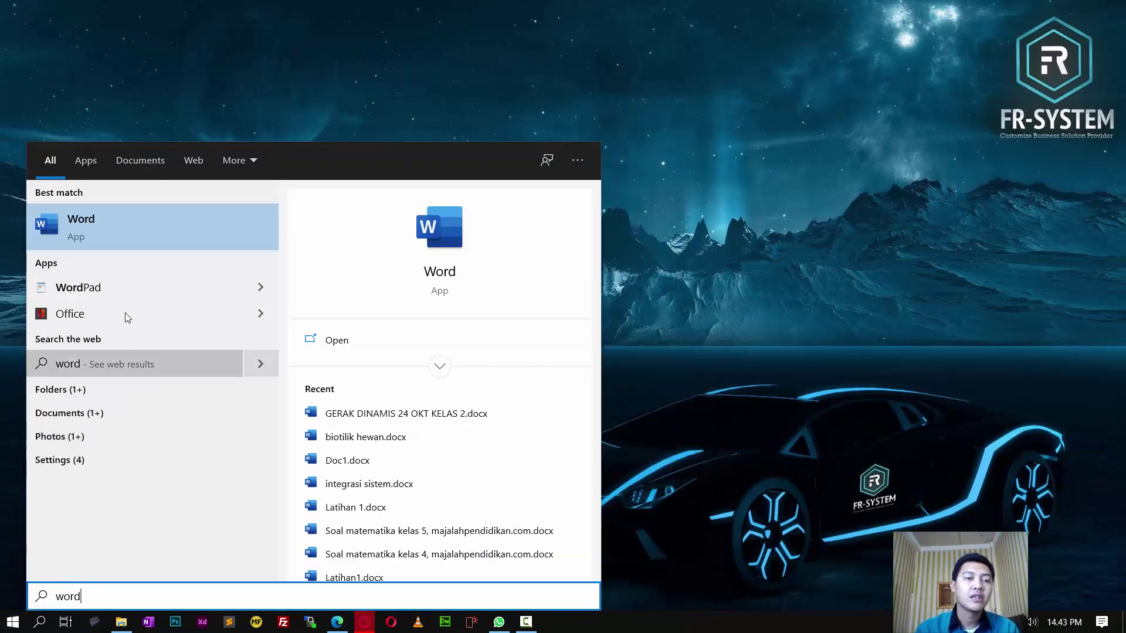
click(100, 231)
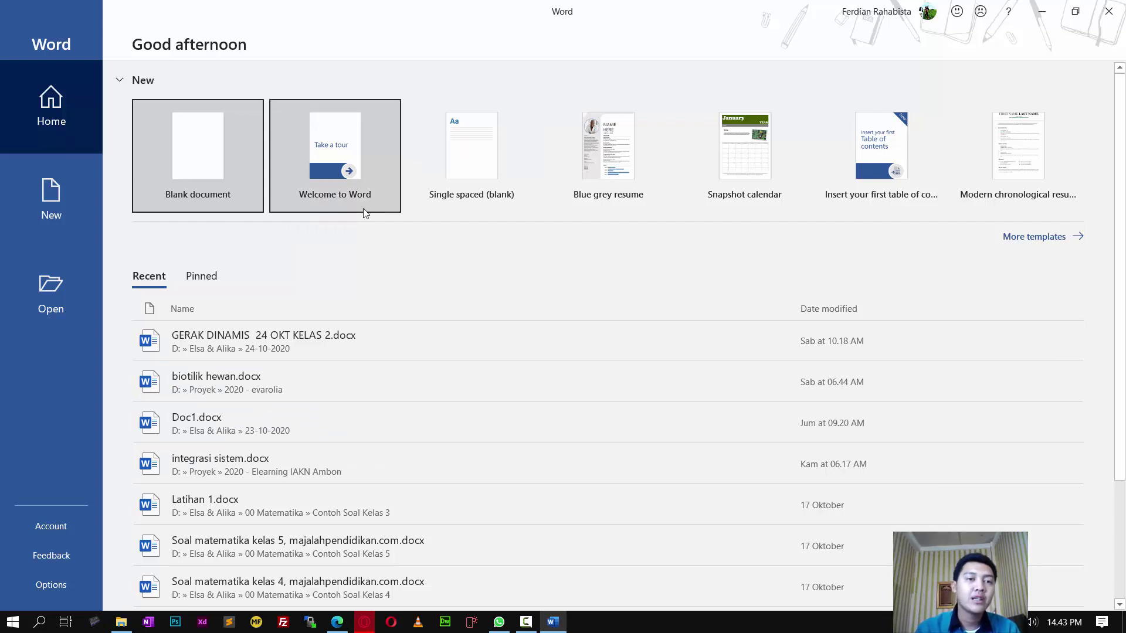
click(213, 144)
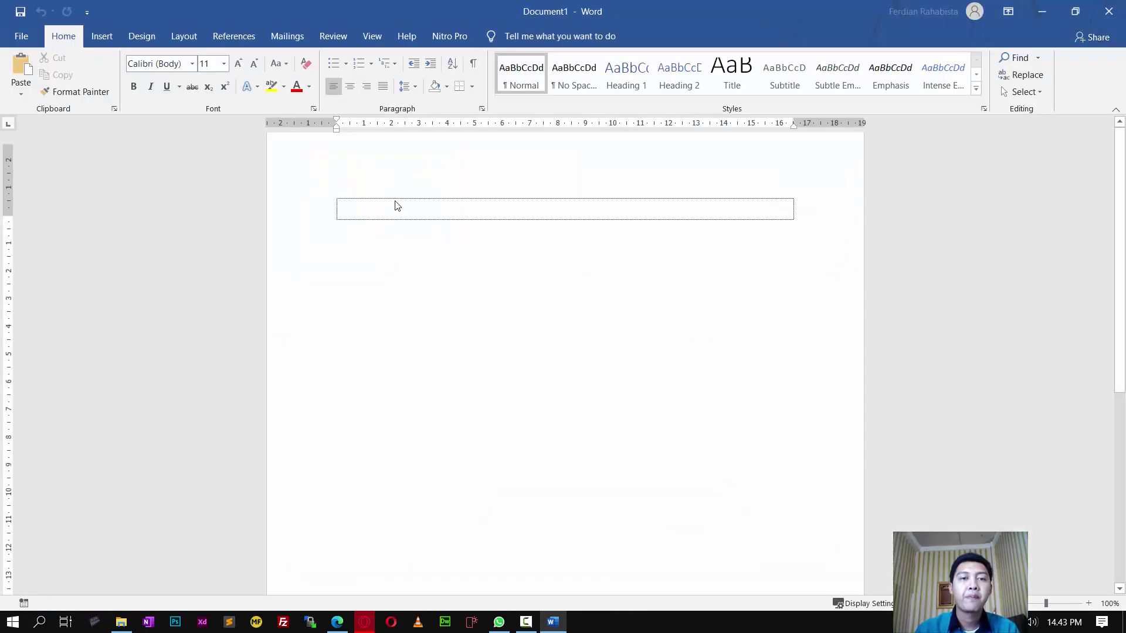
Step: Browse the Insert, Design, Layout and Home ribbon tabs, ending on Insert
click(395, 205)
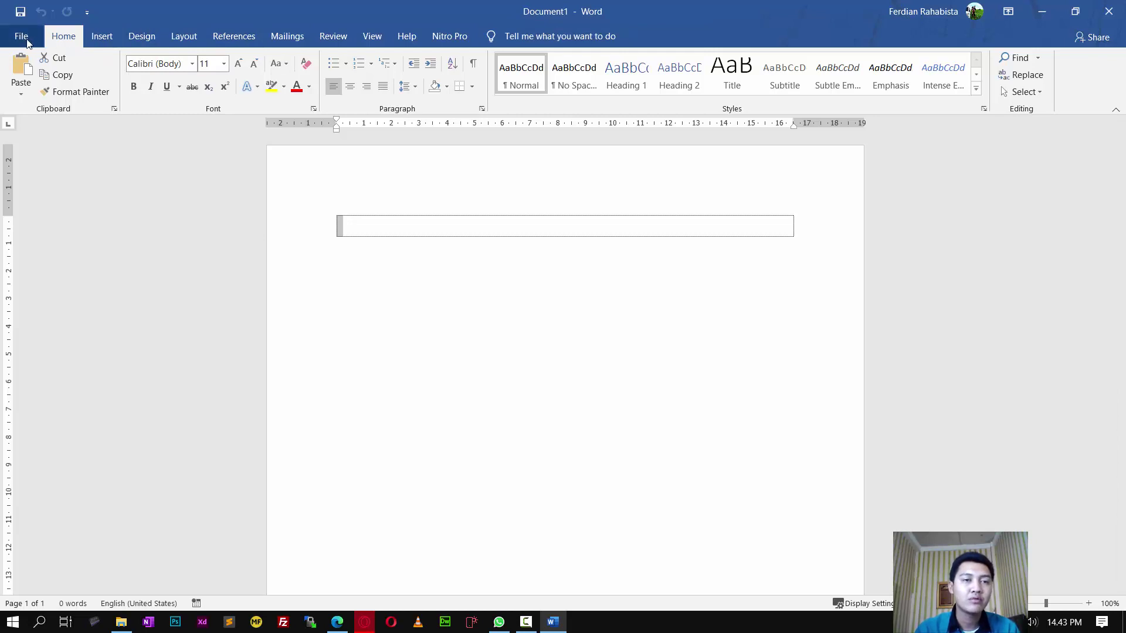
click(104, 36)
click(141, 37)
click(196, 36)
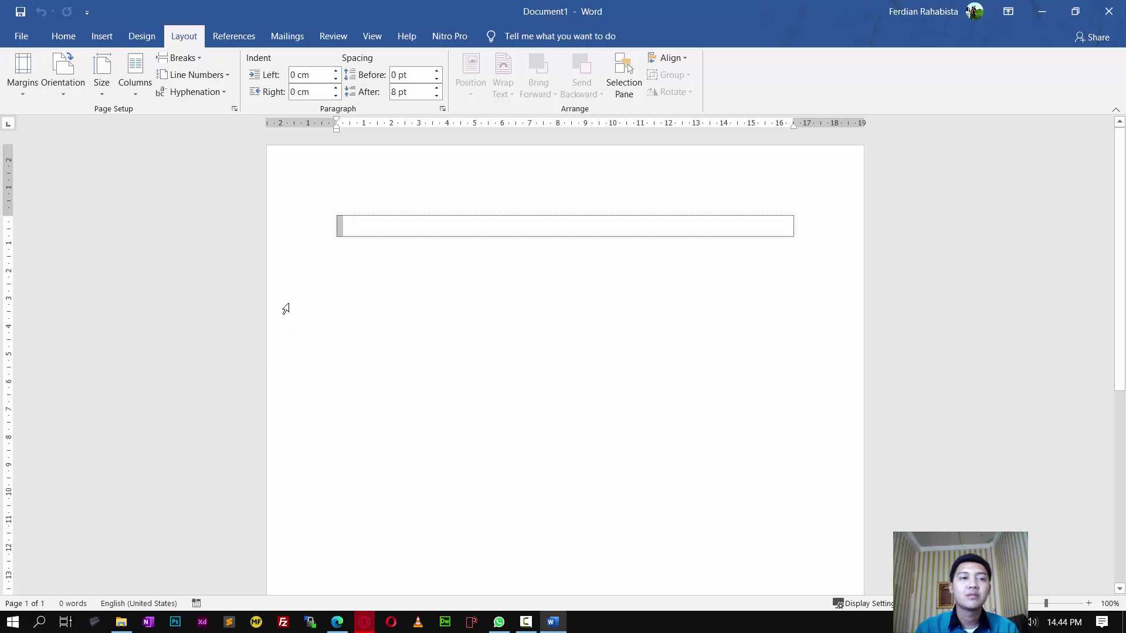
click(68, 37)
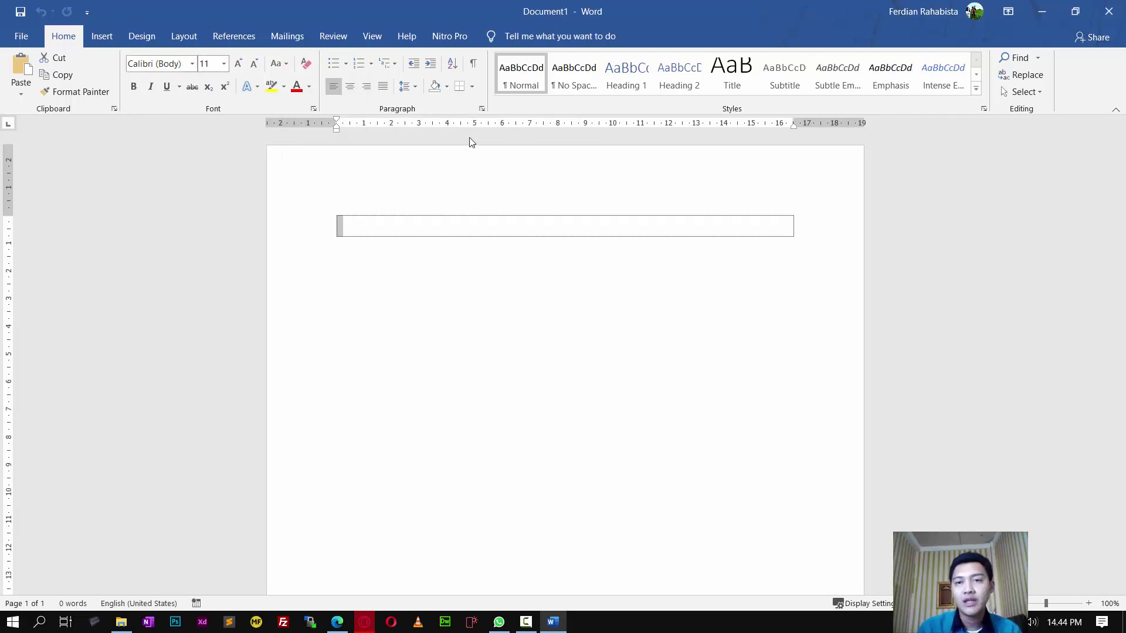
click(97, 37)
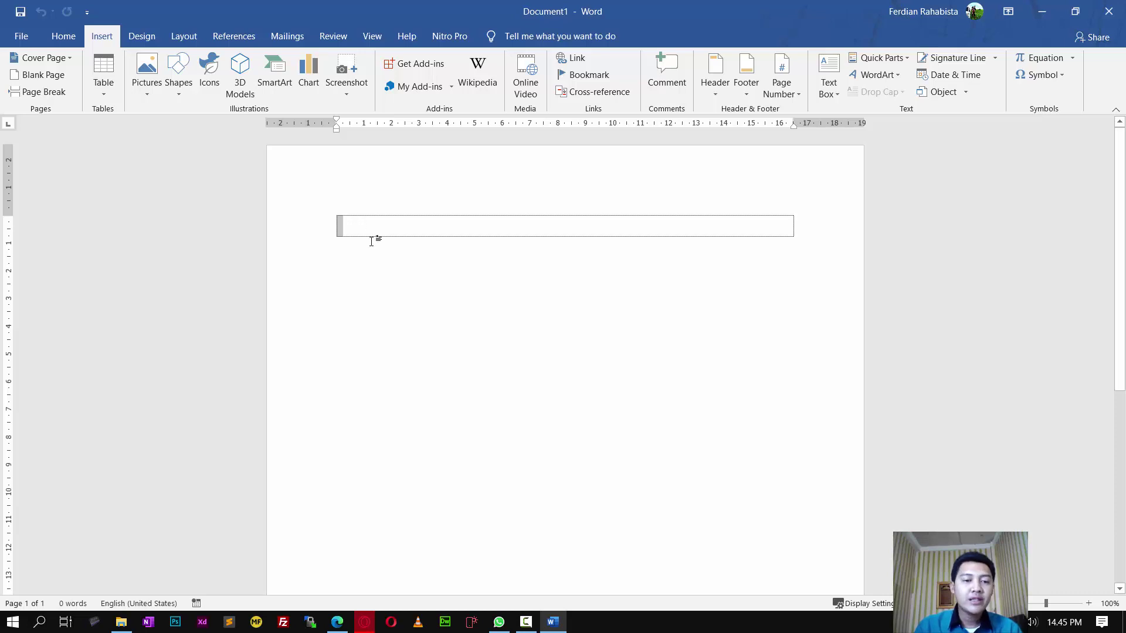
click(337, 622)
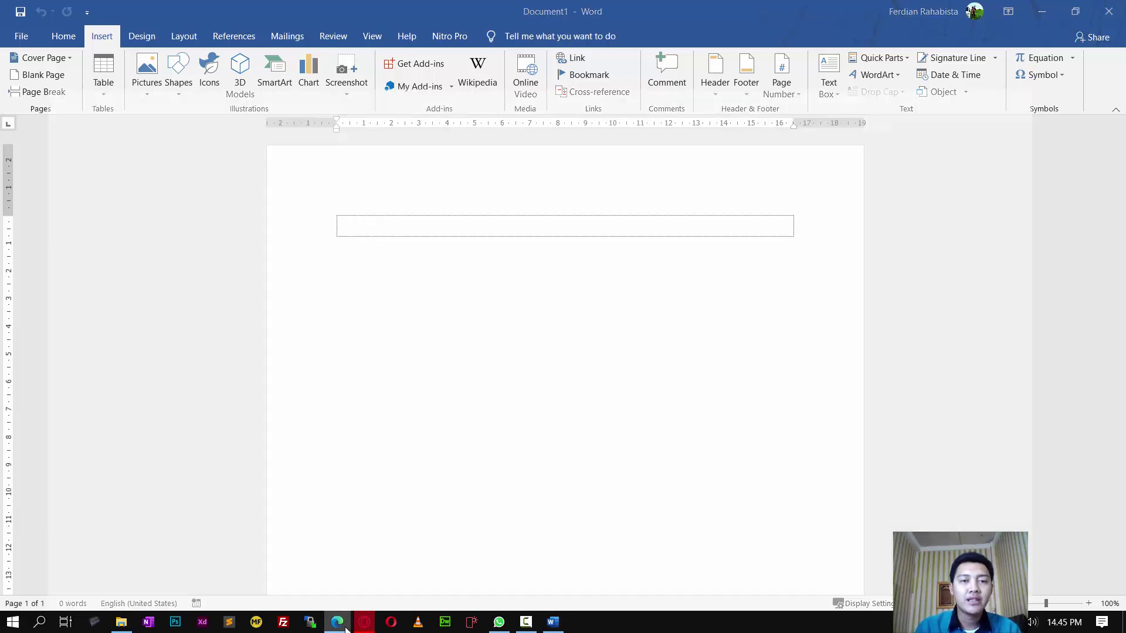
scroll(534, 352, down, 7)
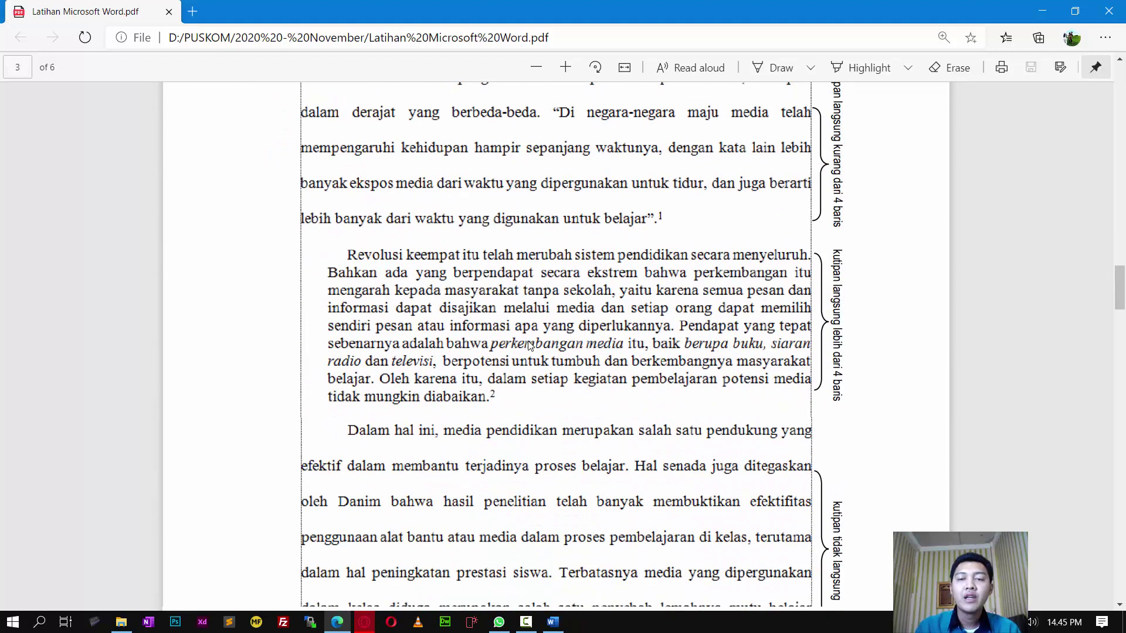
scroll(529, 345, up, 6)
scroll(528, 346, down, 10)
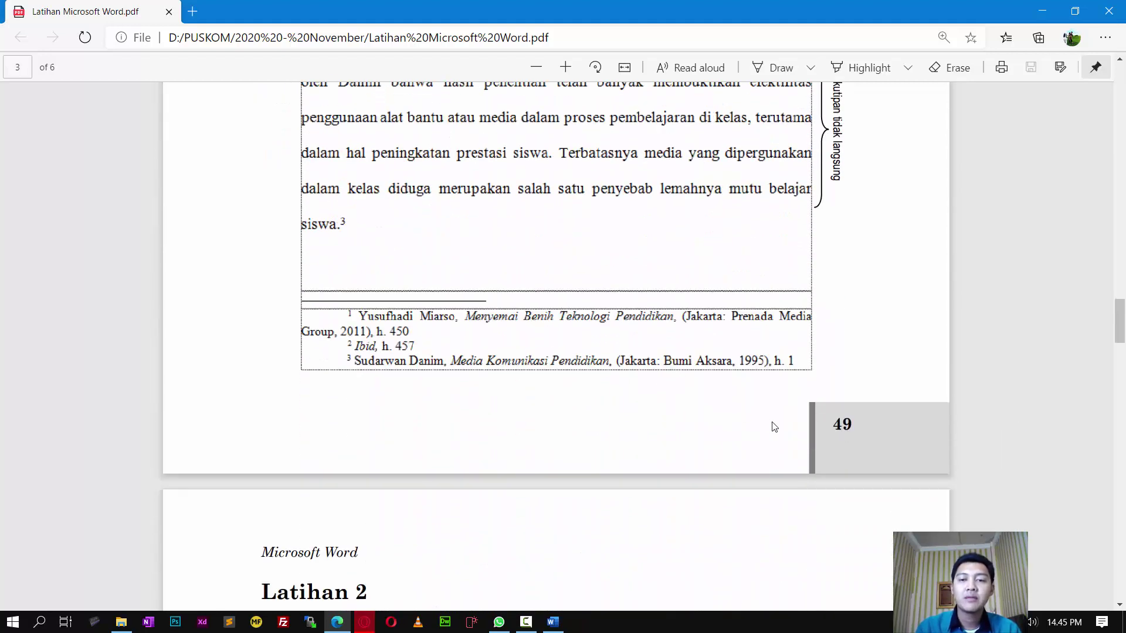
scroll(796, 433, up, 13)
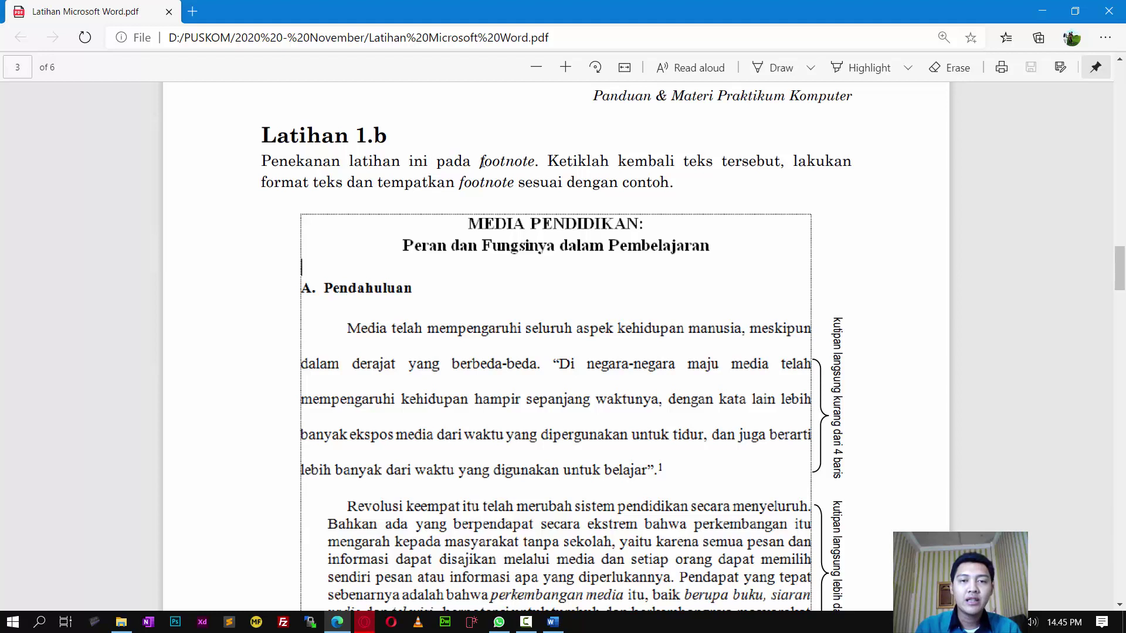
scroll(508, 167, down, 3)
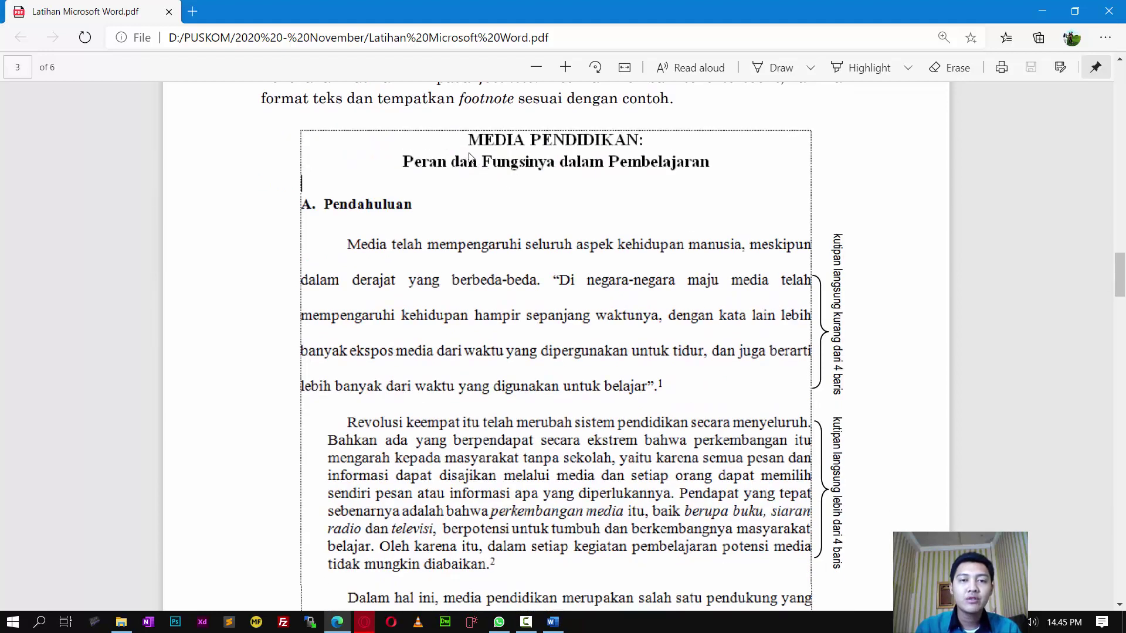
scroll(554, 281, down, 16)
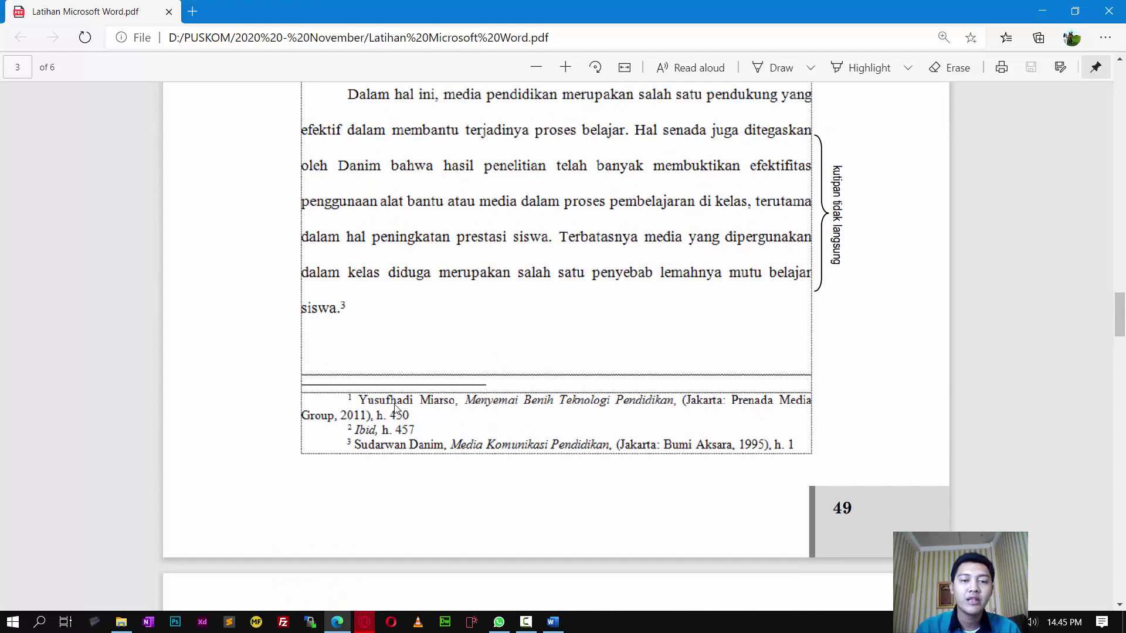
scroll(620, 421, up, 18)
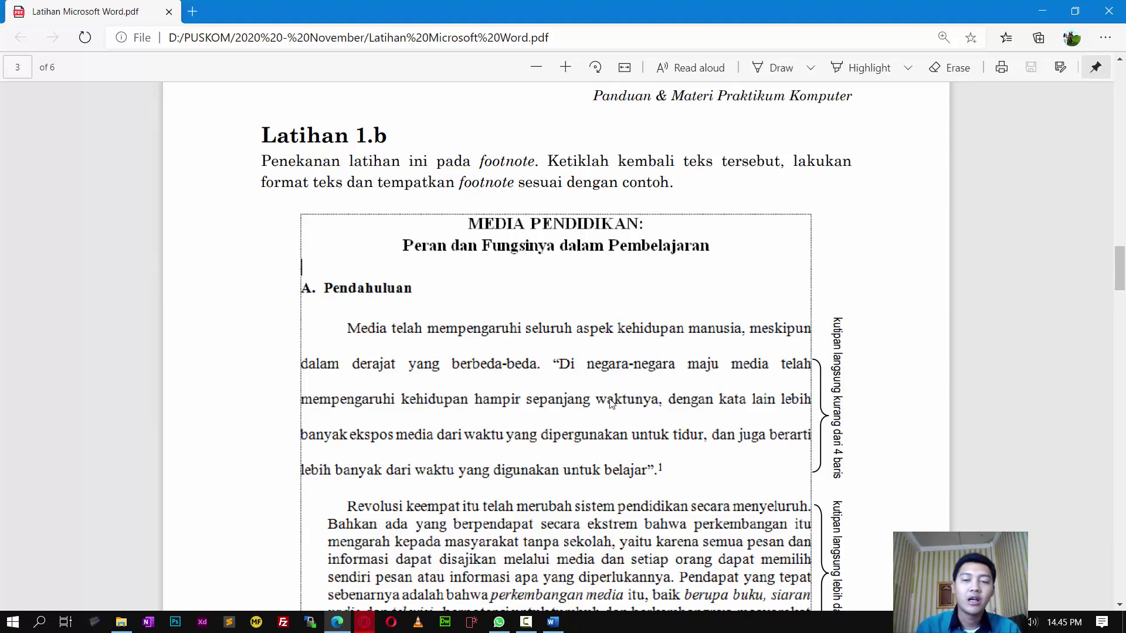
scroll(610, 404, down, 3)
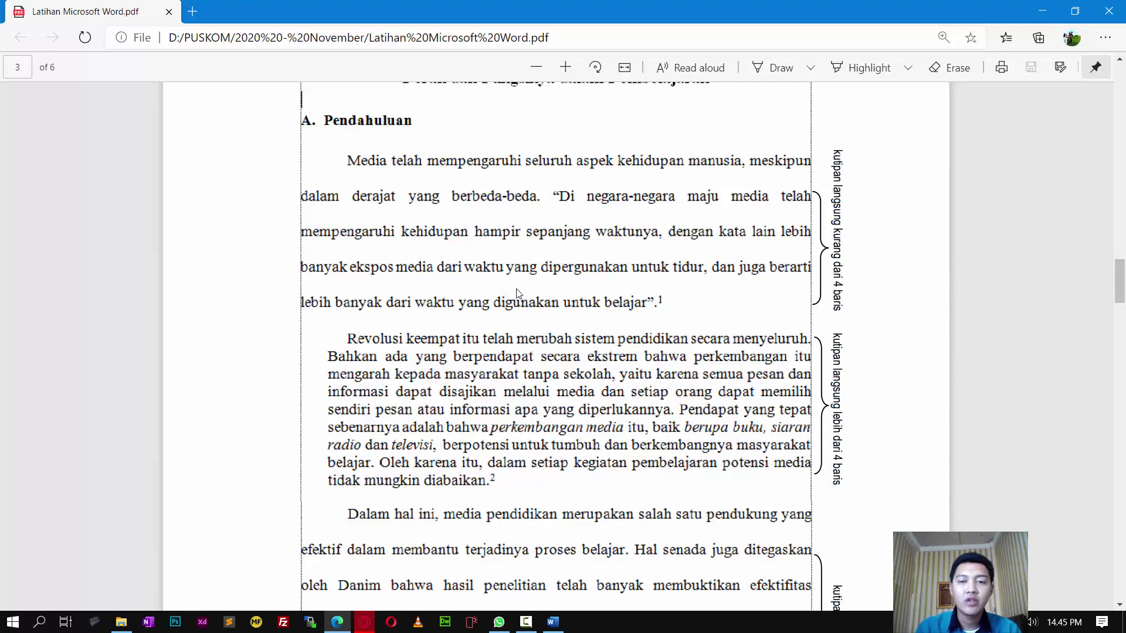
scroll(519, 293, up, 2)
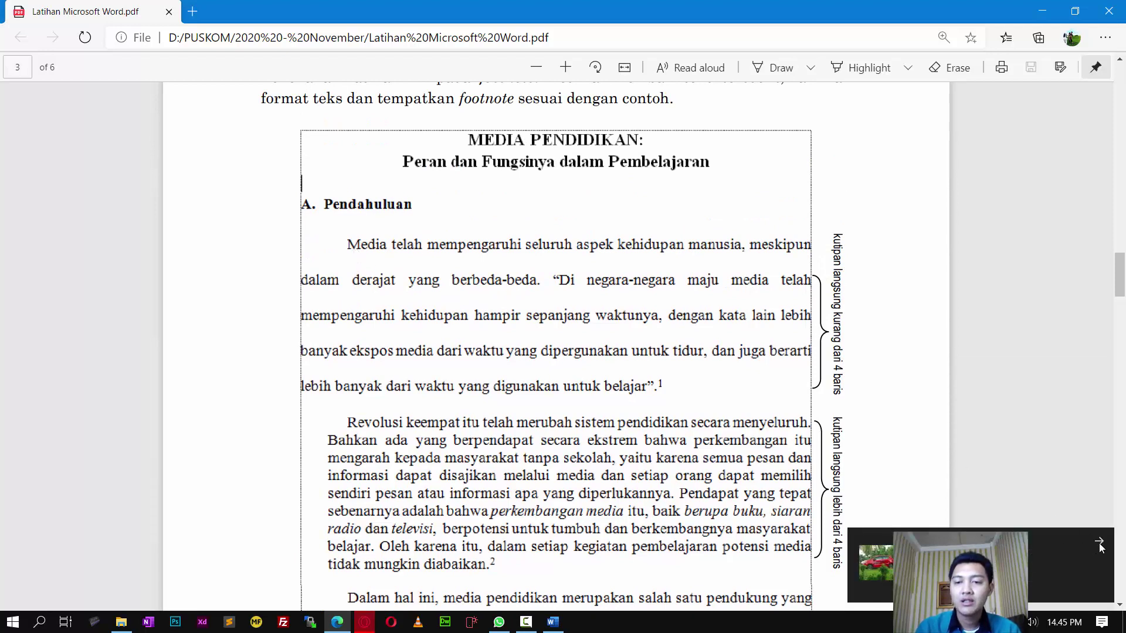
click(1100, 547)
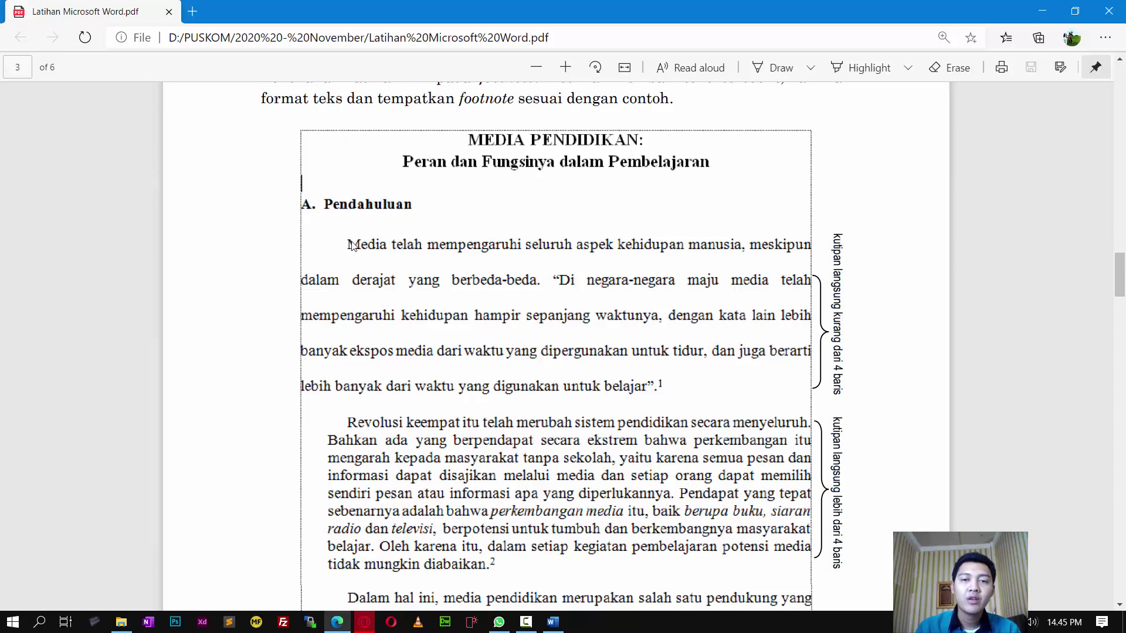
scroll(584, 379, down, 1)
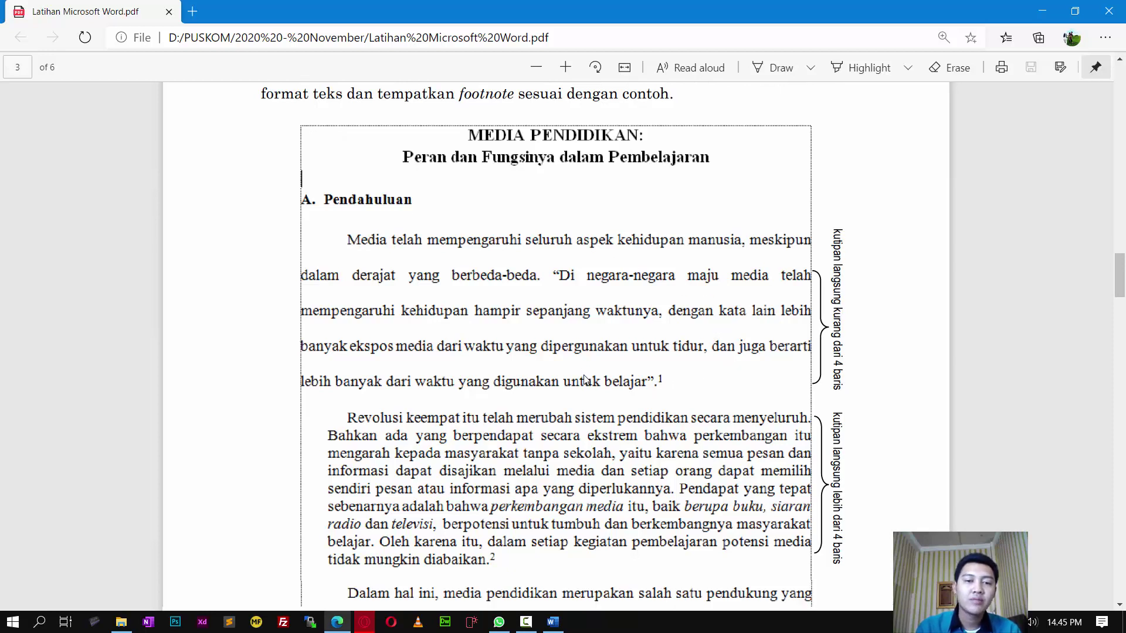
scroll(584, 379, down, 1)
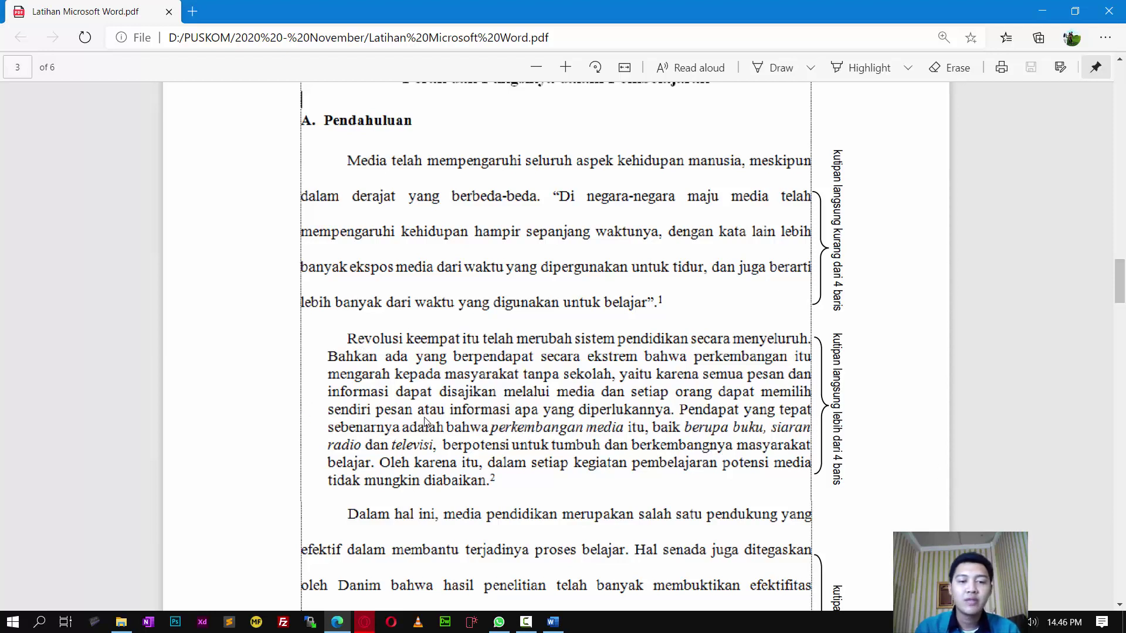
scroll(645, 418, down, 4)
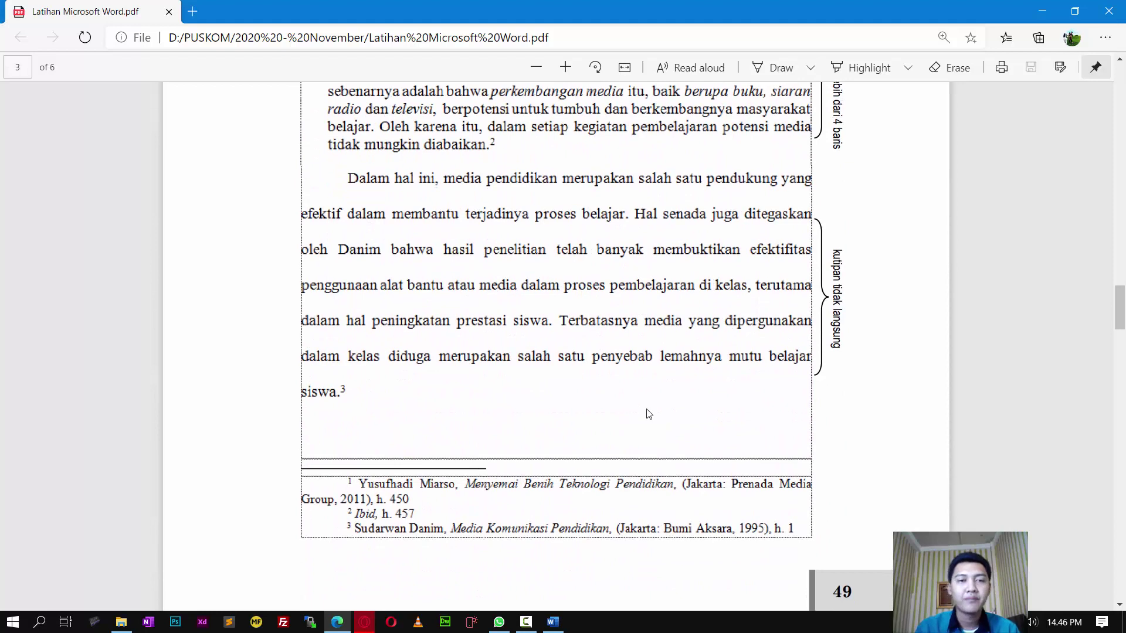
scroll(649, 414, up, 5)
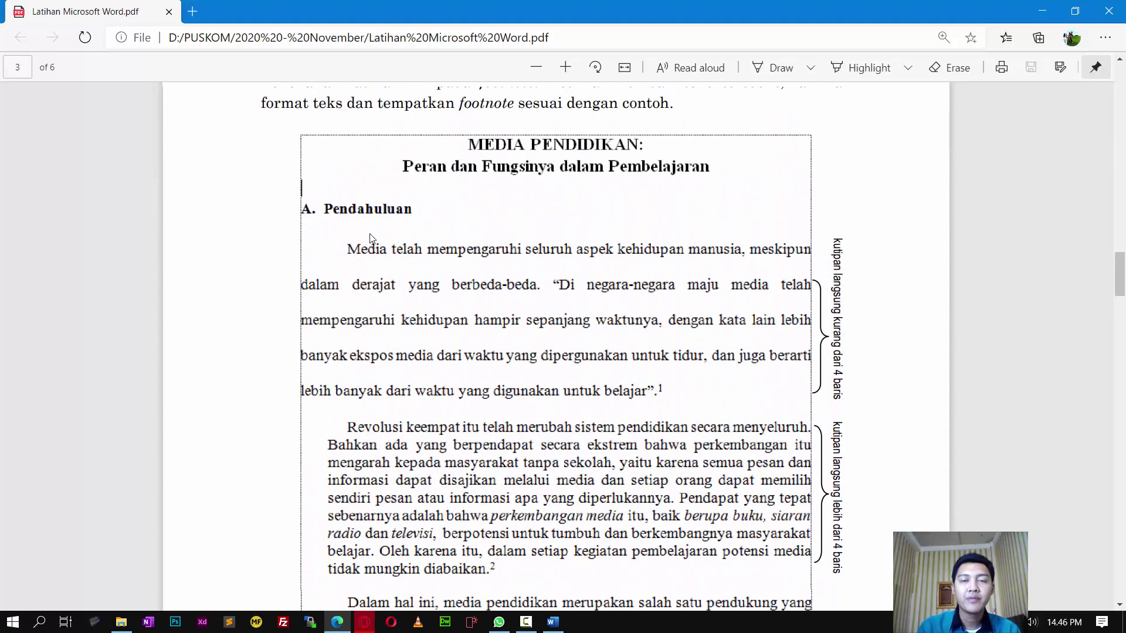
scroll(370, 237, up, 1)
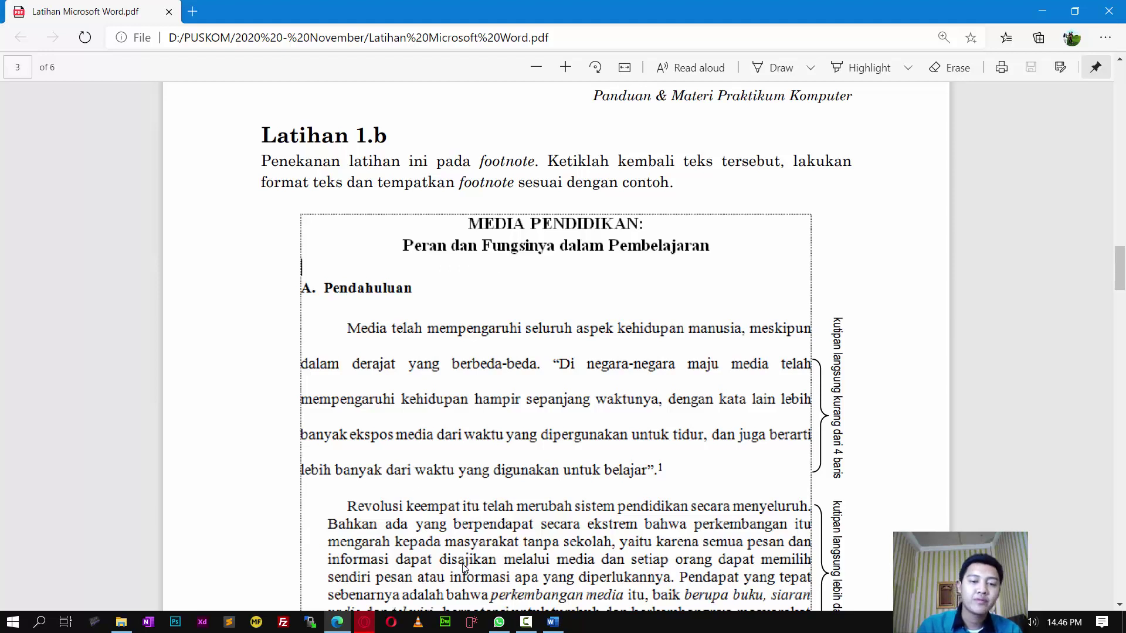
click(553, 622)
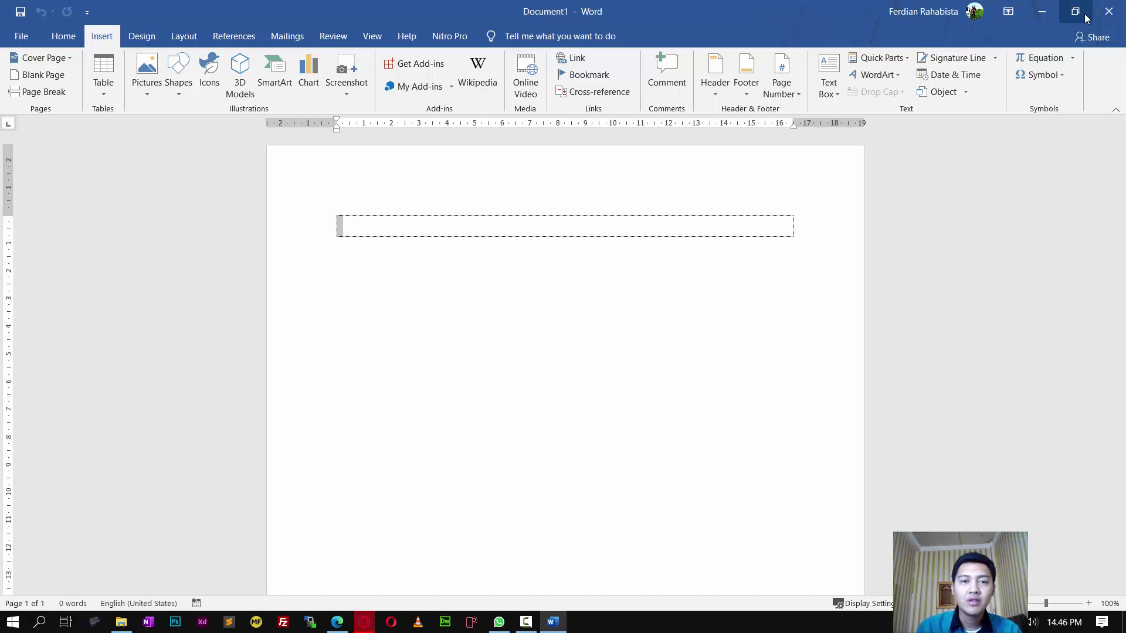
Step: Restore Word to a window and resize it to full height on the right
click(1075, 11)
drag(560, 147, 1121, 5)
drag(635, 306, 575, 587)
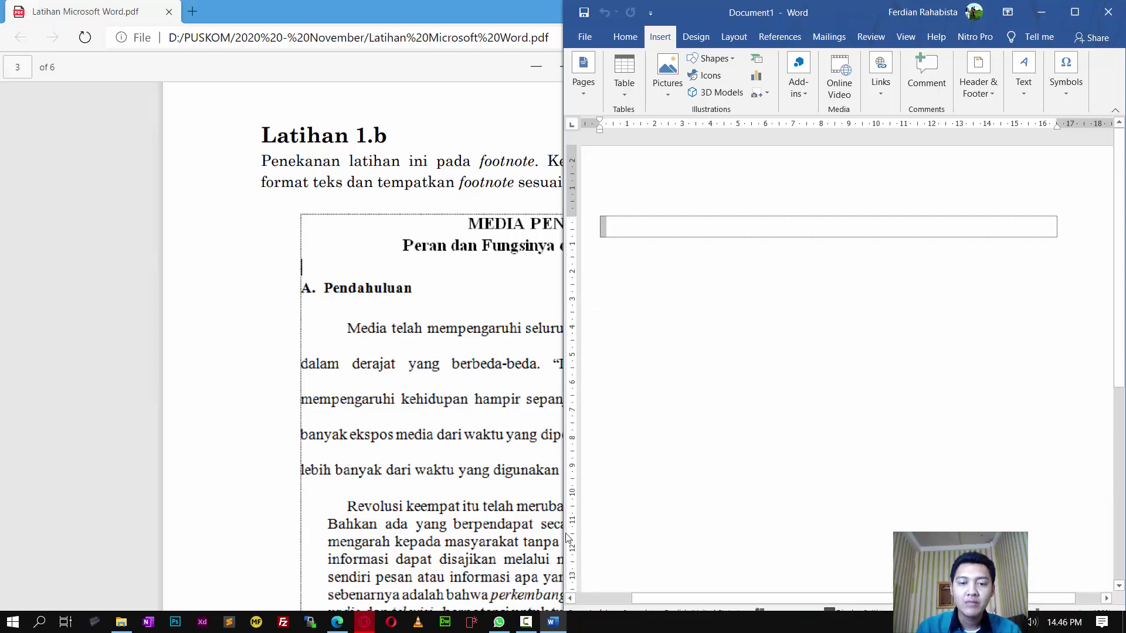
drag(566, 537, 365, 503)
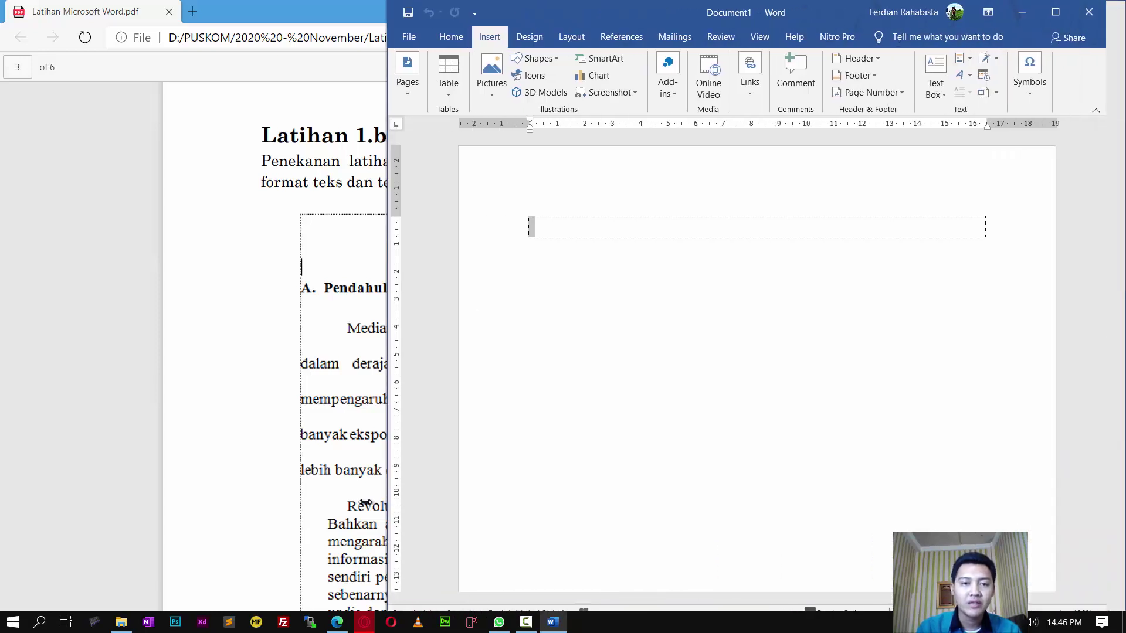
Step: Arrange the exercise PDF viewer so it sits narrowed beside Word
click(259, 384)
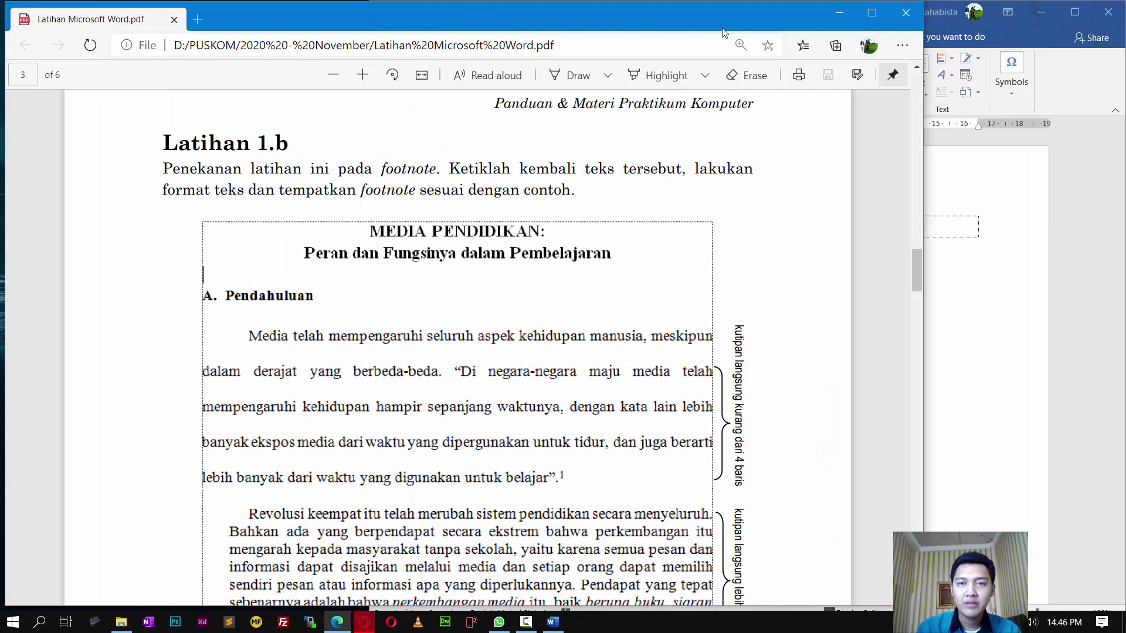
scroll(650, 243, down, 3)
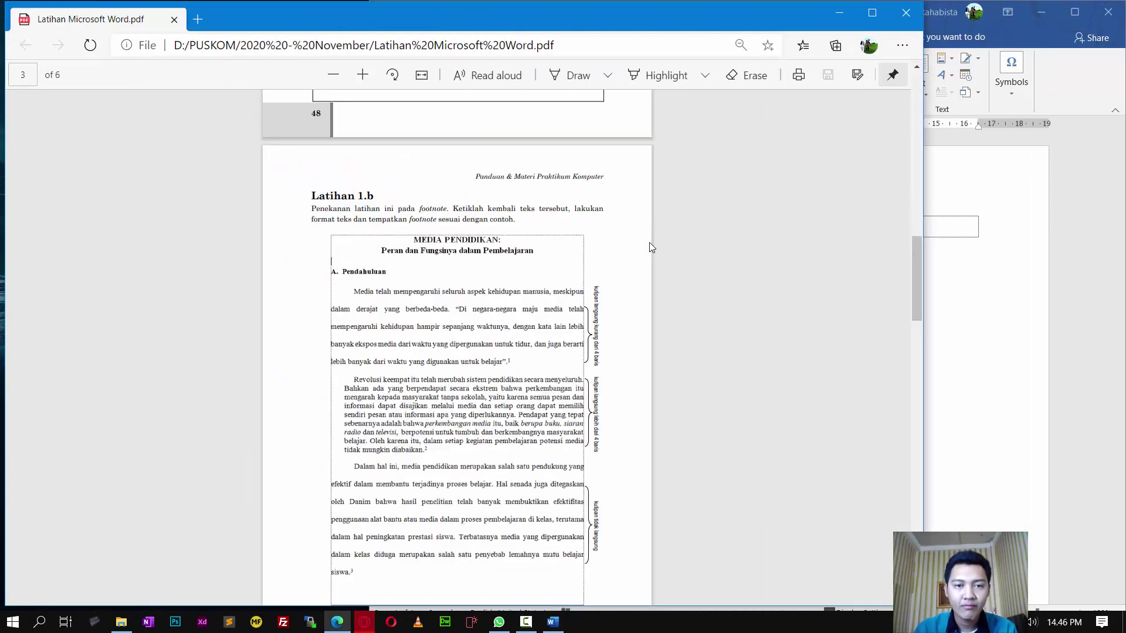
scroll(649, 241, up, 1)
double_click(692, 17)
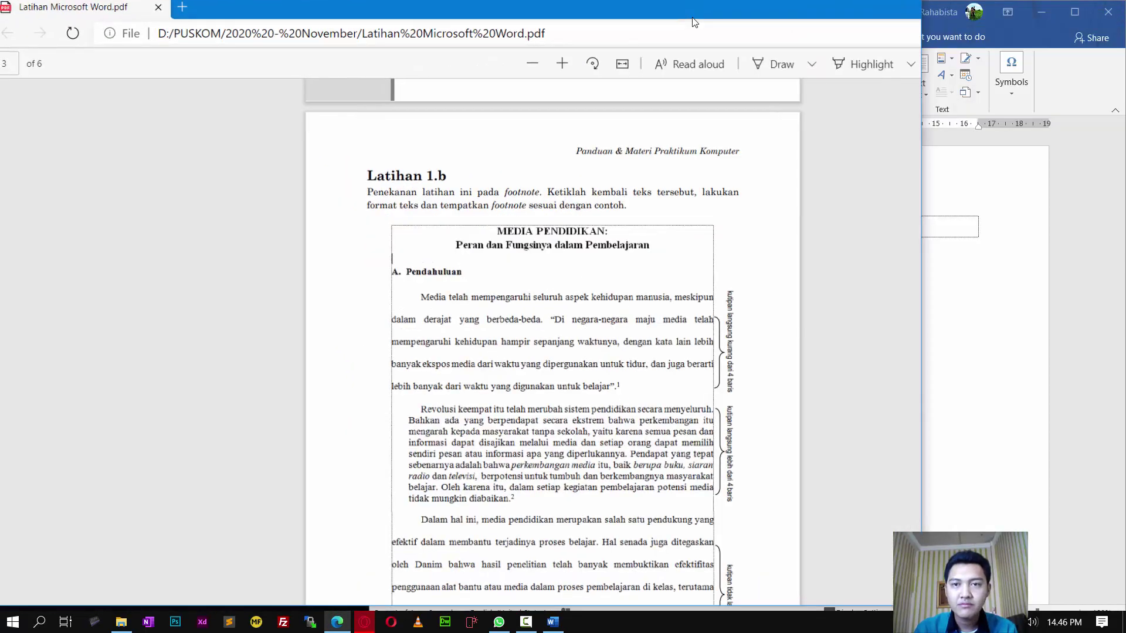
drag(925, 197, 440, 223)
scroll(351, 249, down, 1)
drag(232, 602, 270, 604)
Step: Bring Word forward beside the PDF and show the Layout tab's page settings
click(555, 230)
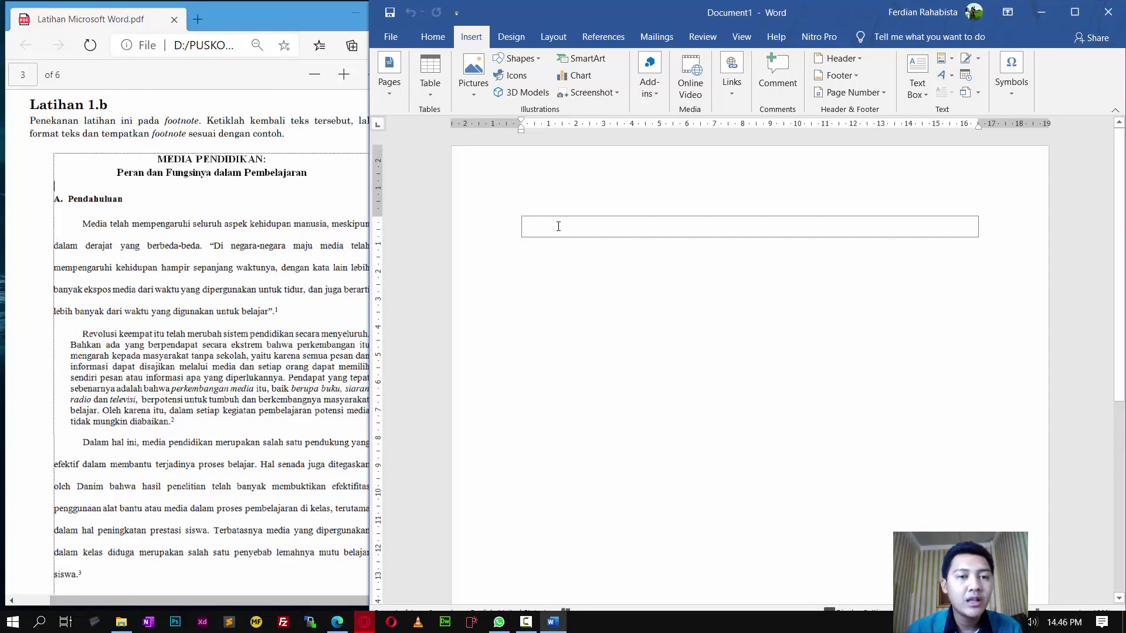
drag(544, 15, 572, 16)
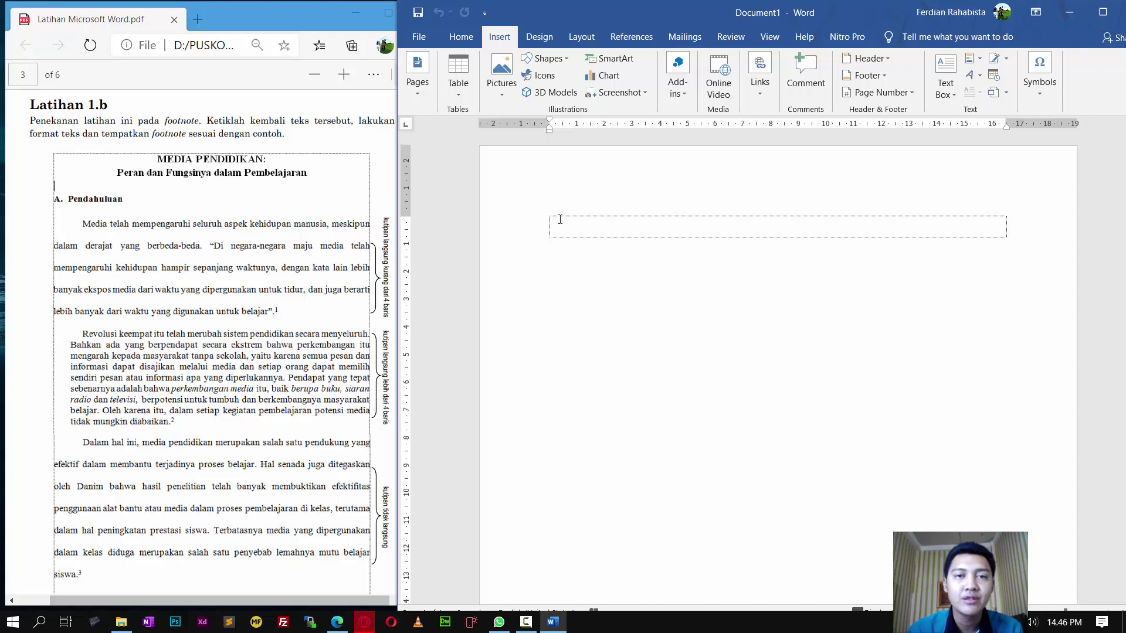
click(462, 38)
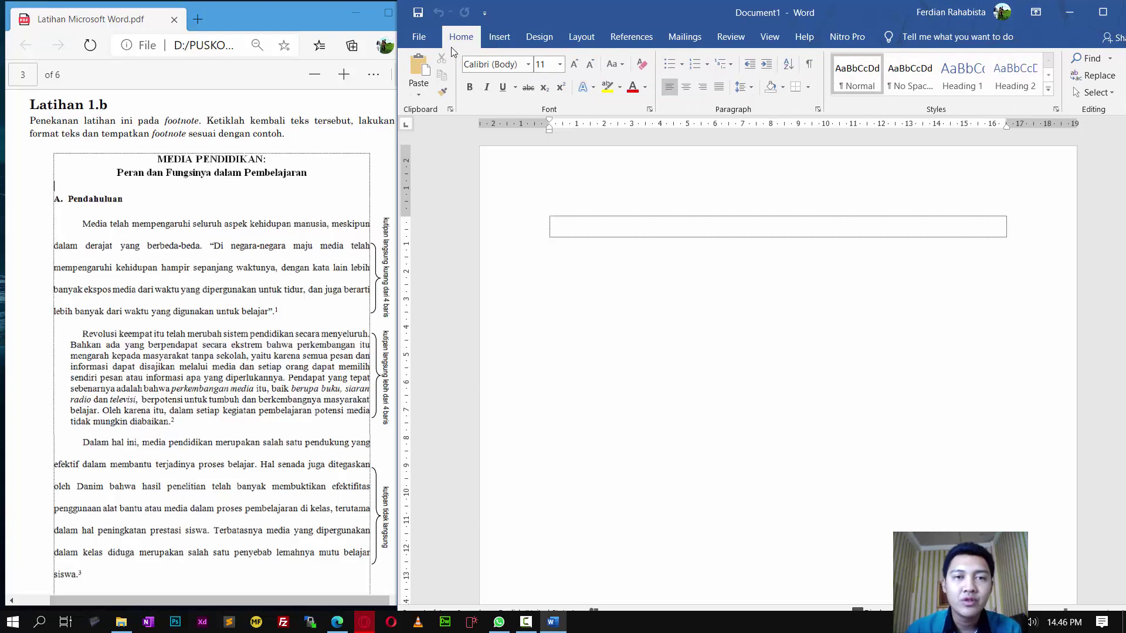
click(574, 42)
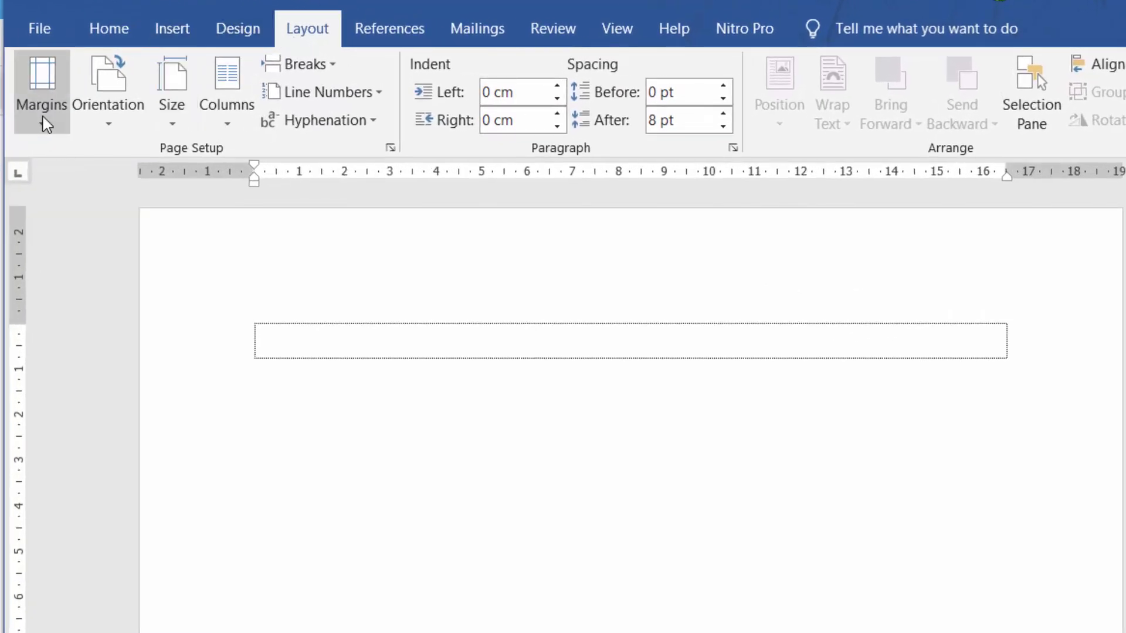
Step: Open Custom Margins and set the paper size to A4
click(43, 114)
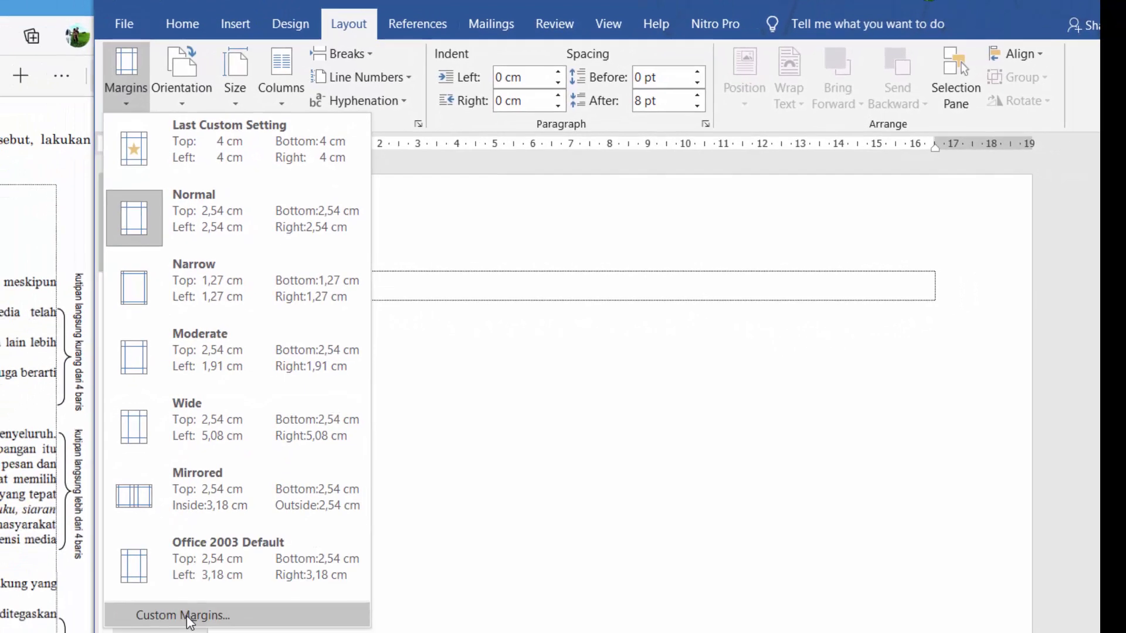
click(188, 617)
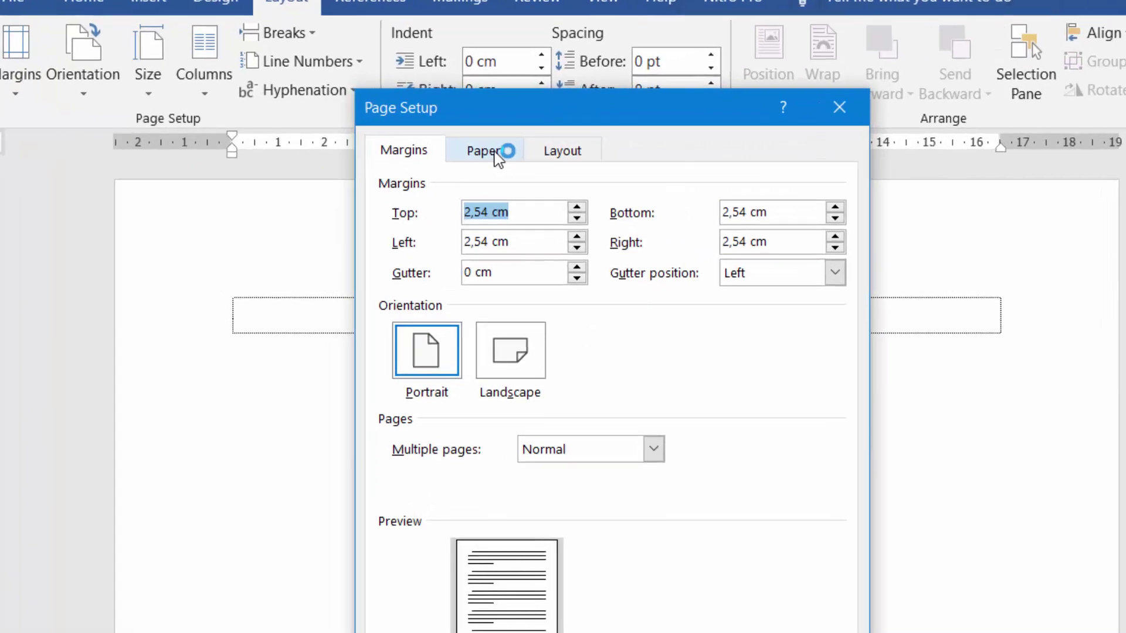
click(522, 150)
click(503, 200)
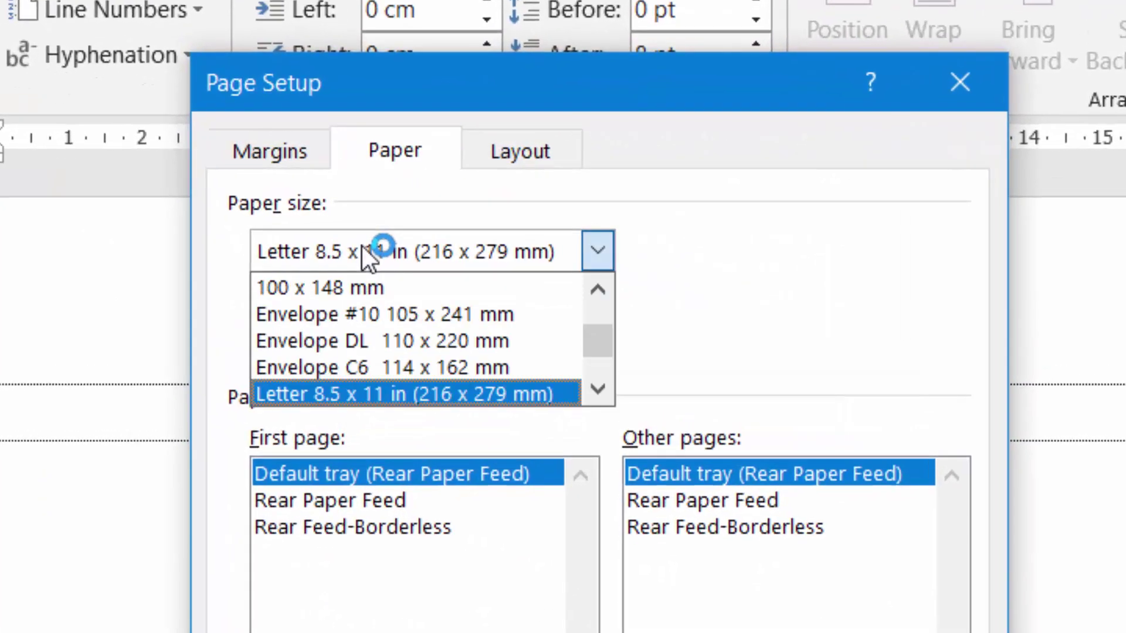
scroll(372, 358, up, 5)
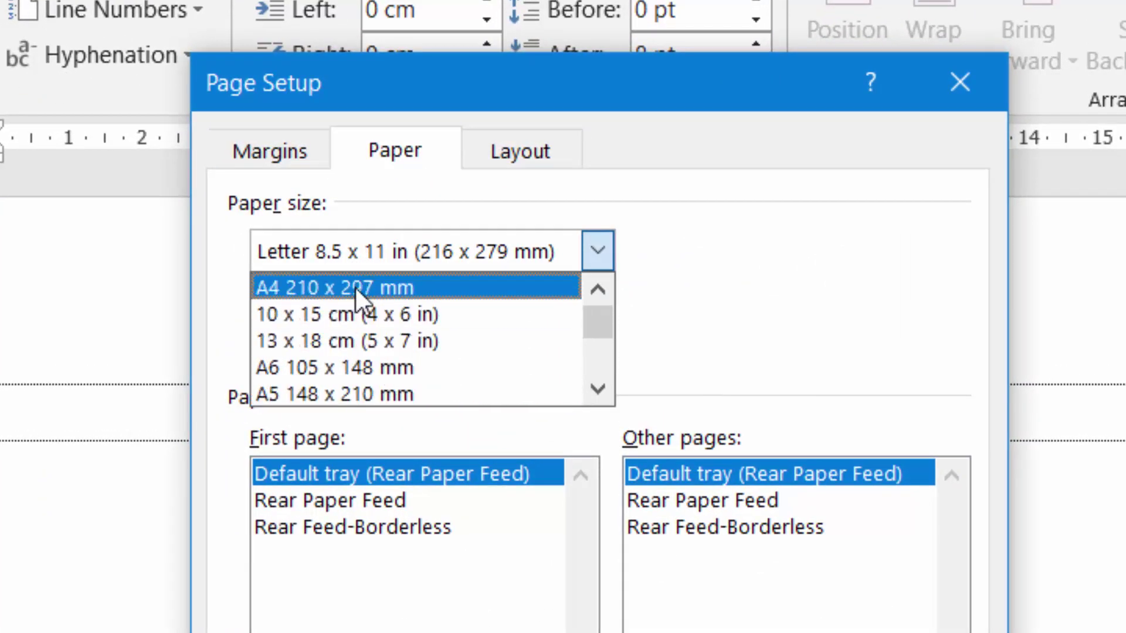
click(355, 287)
Step: Set top, bottom and right margins to 3 cm and the left margin to 4 cm
click(275, 158)
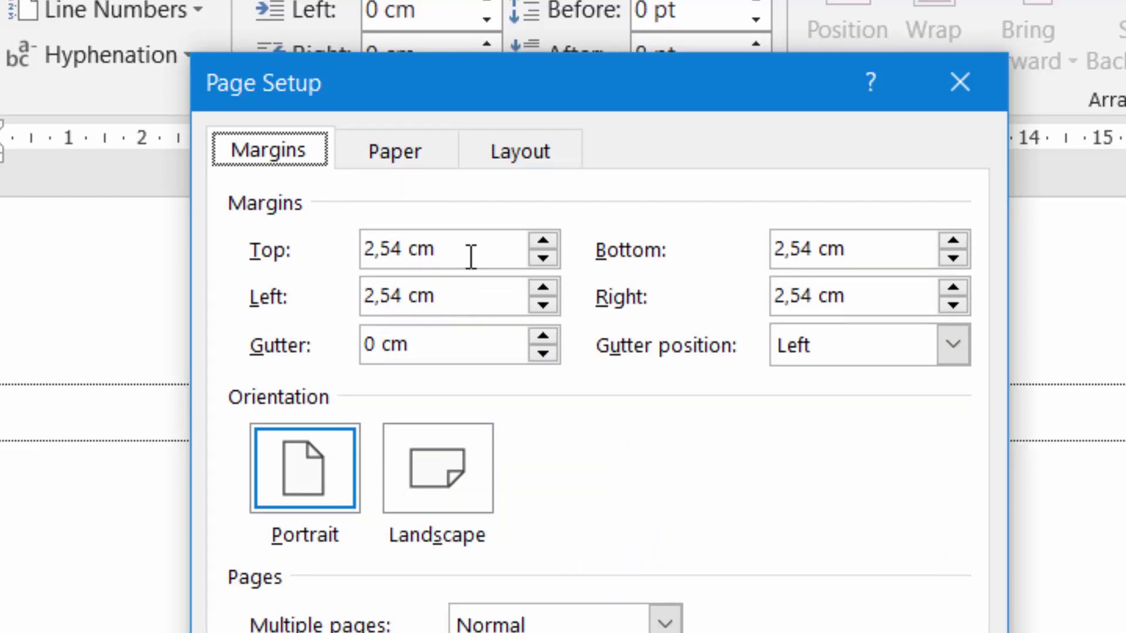
drag(482, 249, 284, 238)
text(3)
click(845, 249)
key(shift+Home)
text(3)
click(903, 298)
key(shift+Home)
text(3)
drag(441, 302, 136, 277)
text(4)
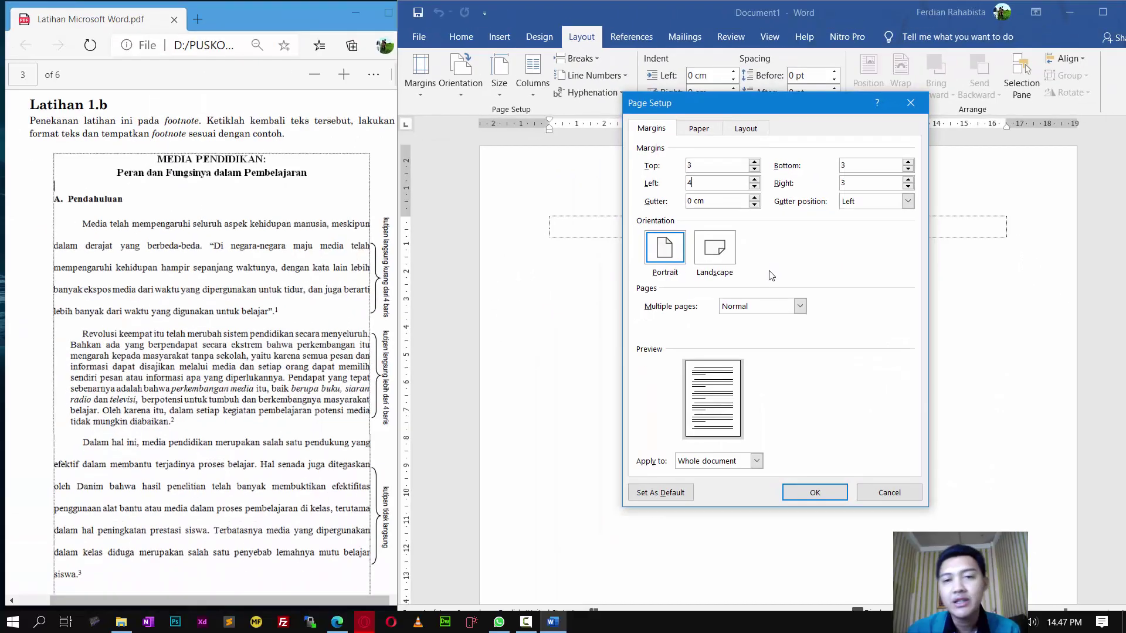
click(815, 493)
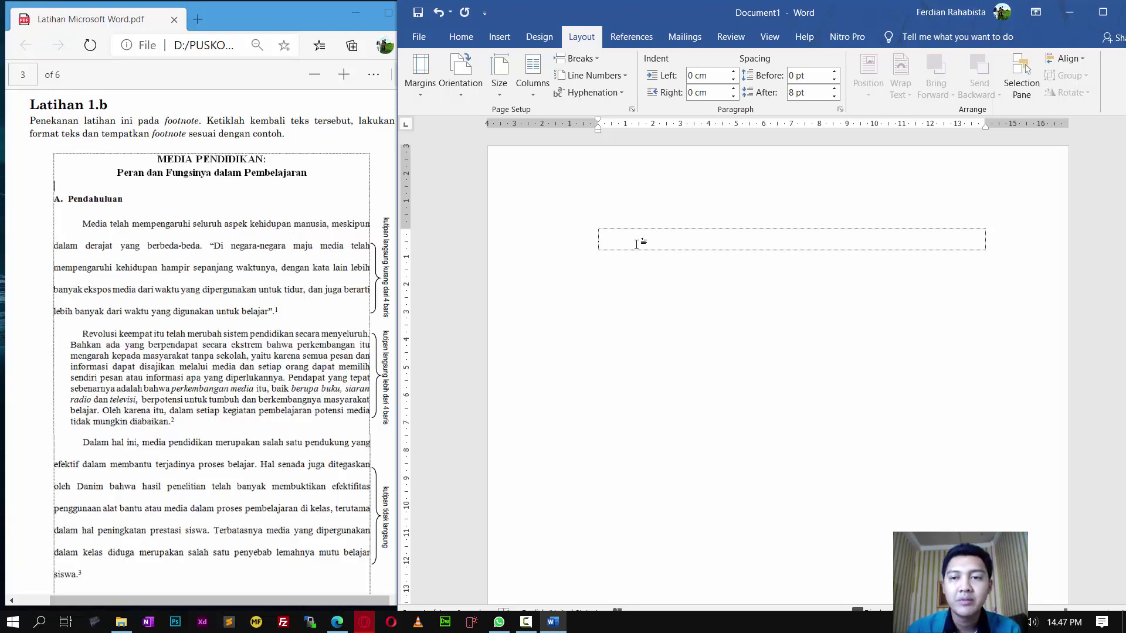
Step: Check the page with its new 4 cm left margin and switch to the Home tab
scroll(636, 243, down, 1)
scroll(636, 243, up, 1)
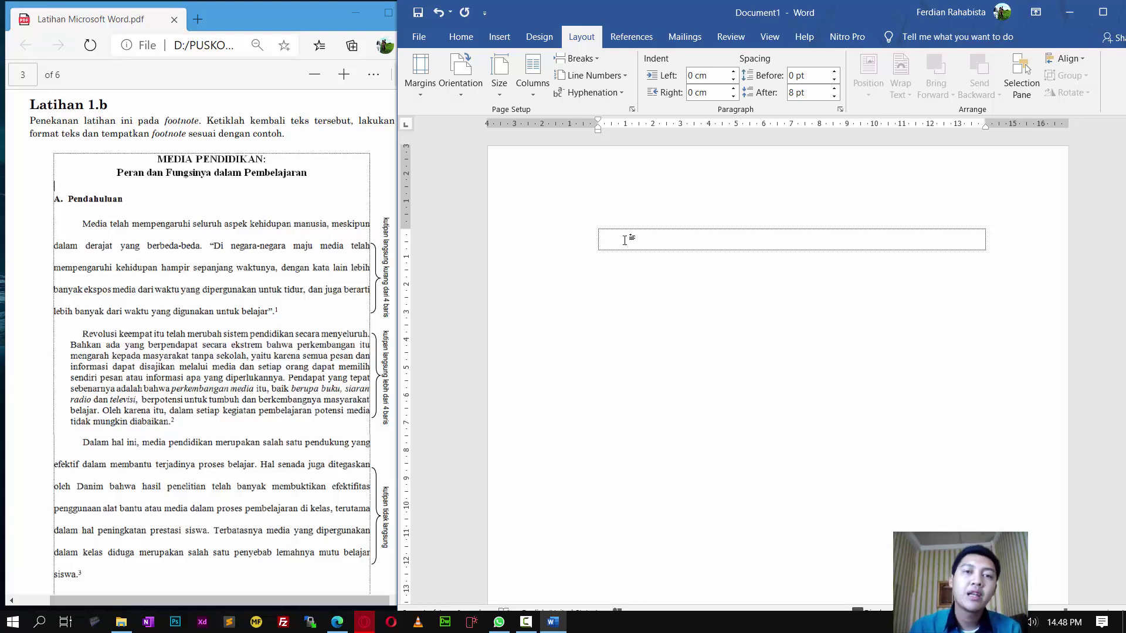
click(461, 37)
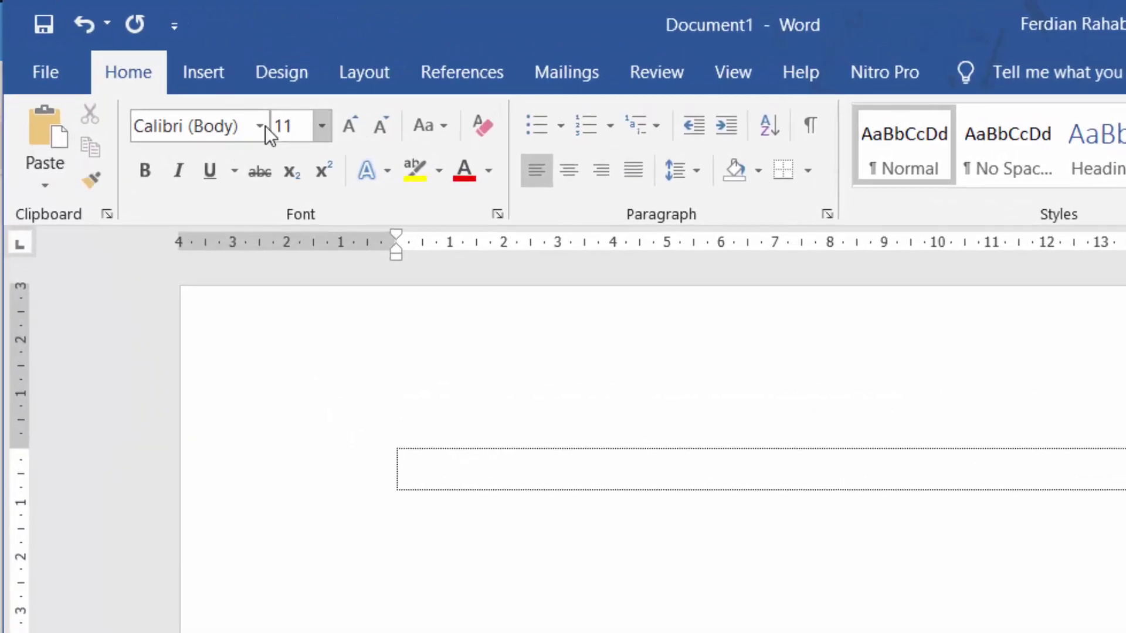
Step: Set the font to Times New Roman, size 12
click(260, 126)
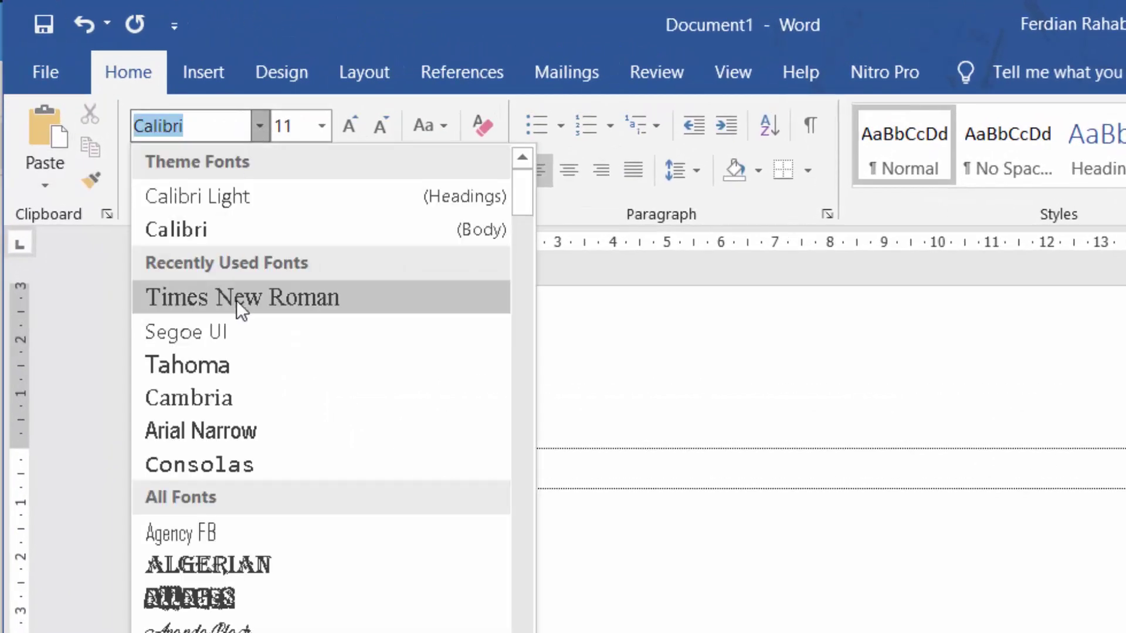
click(237, 299)
click(307, 126)
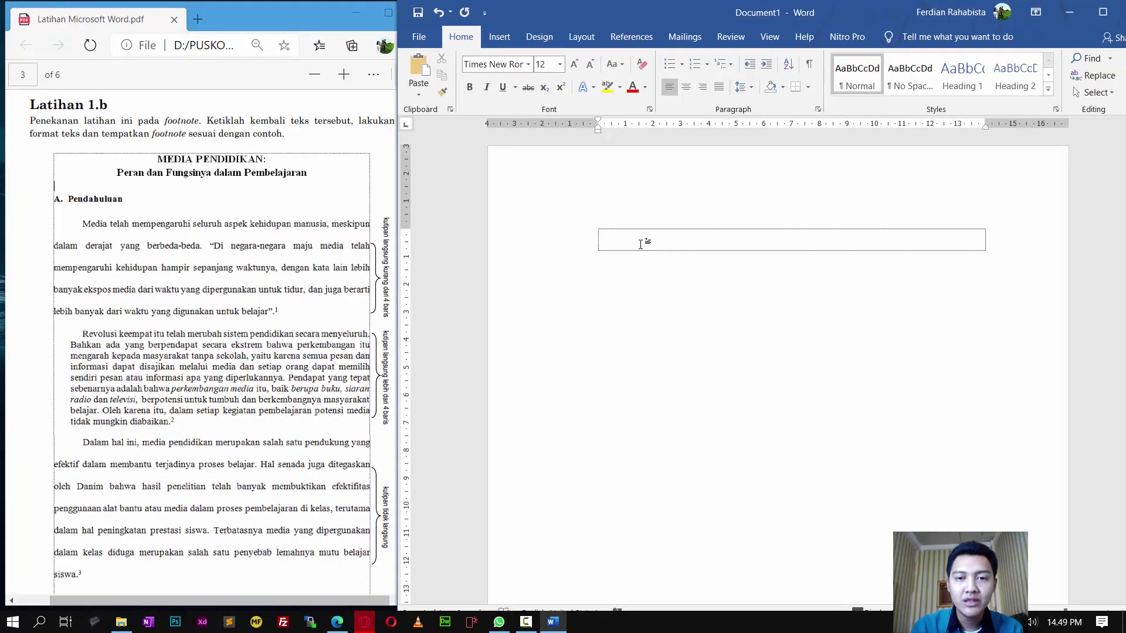
Step: Type 'MEDIA PENDIDIKAN :' and 'Peran dan Fungsi dalam Pembelajaran' on two rows, adding an empty third row
text(M)
key(BackSpace)
text(M)
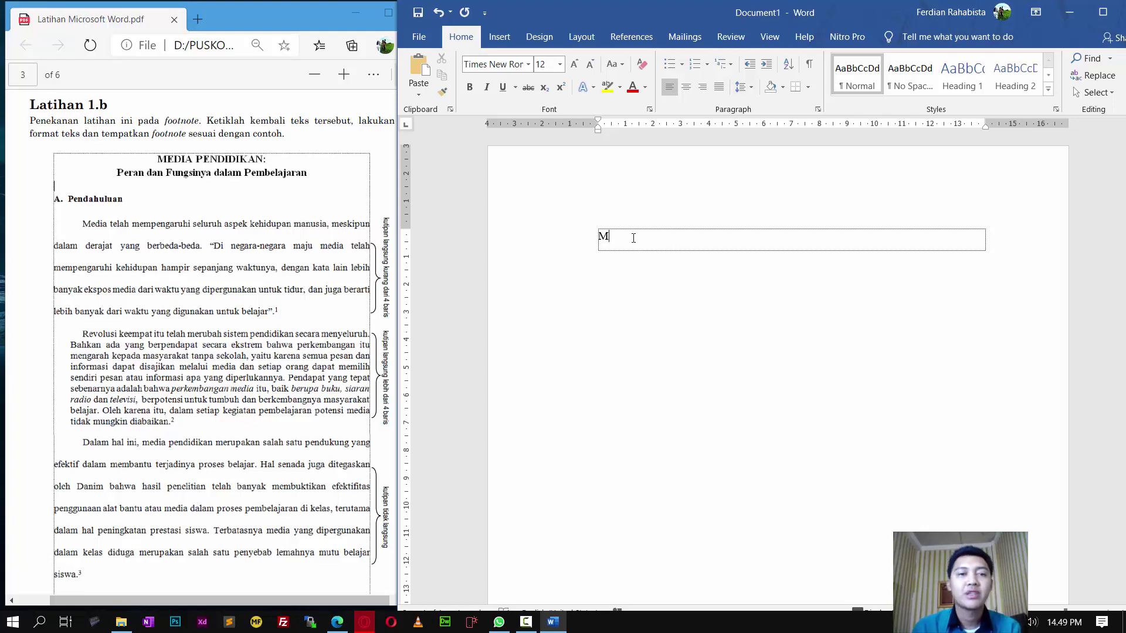
text(EDIA)
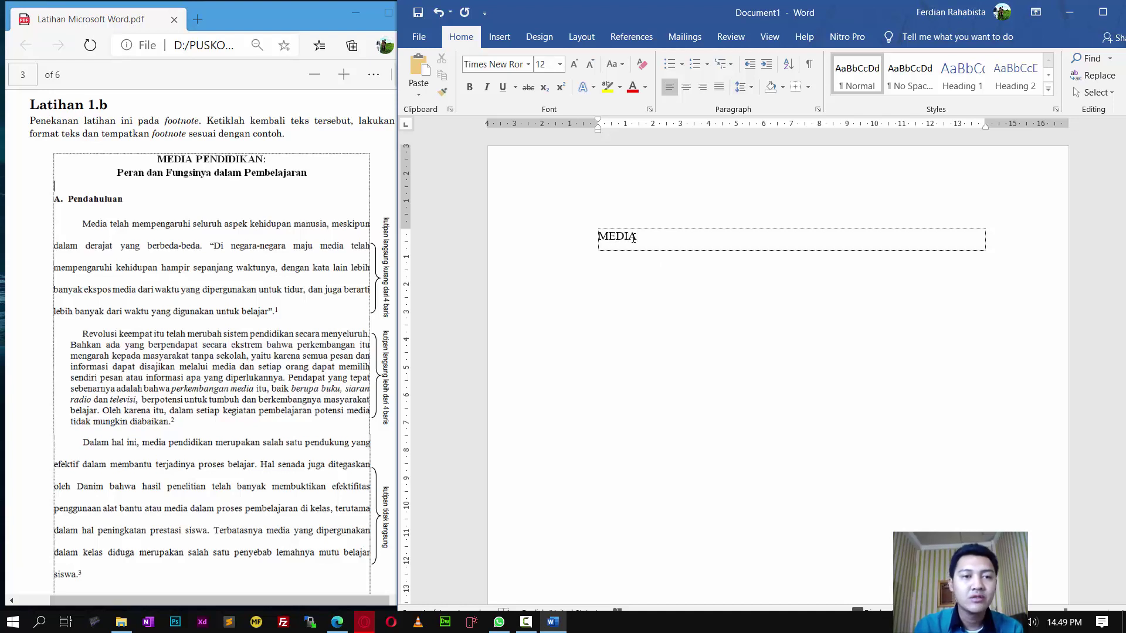
text( PENDIDIK)
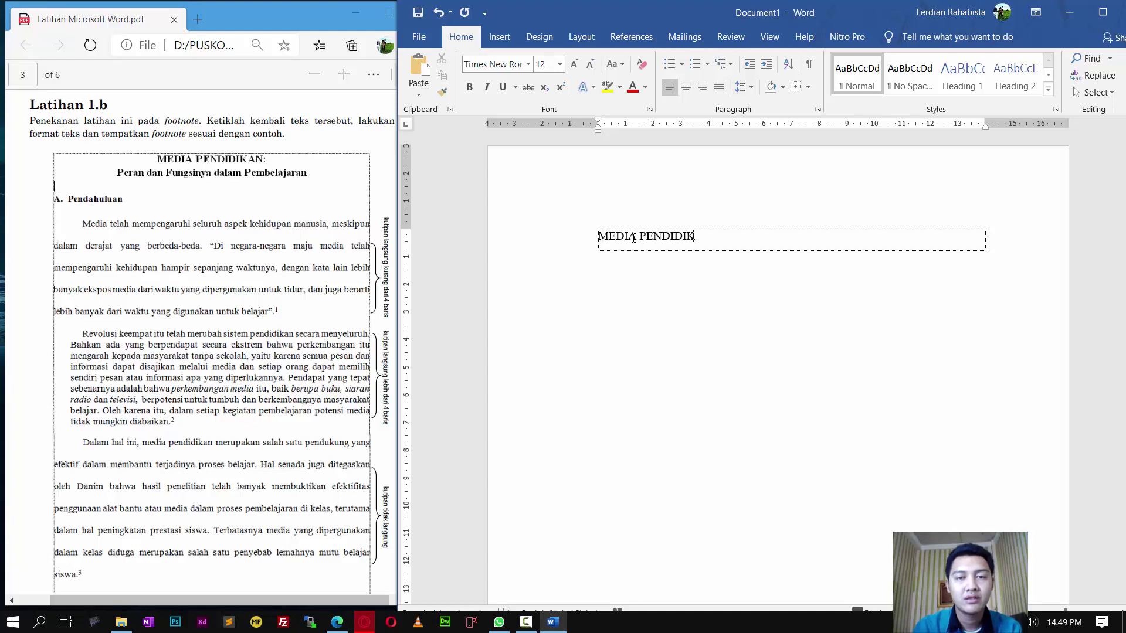
text(AN :)
key(Return)
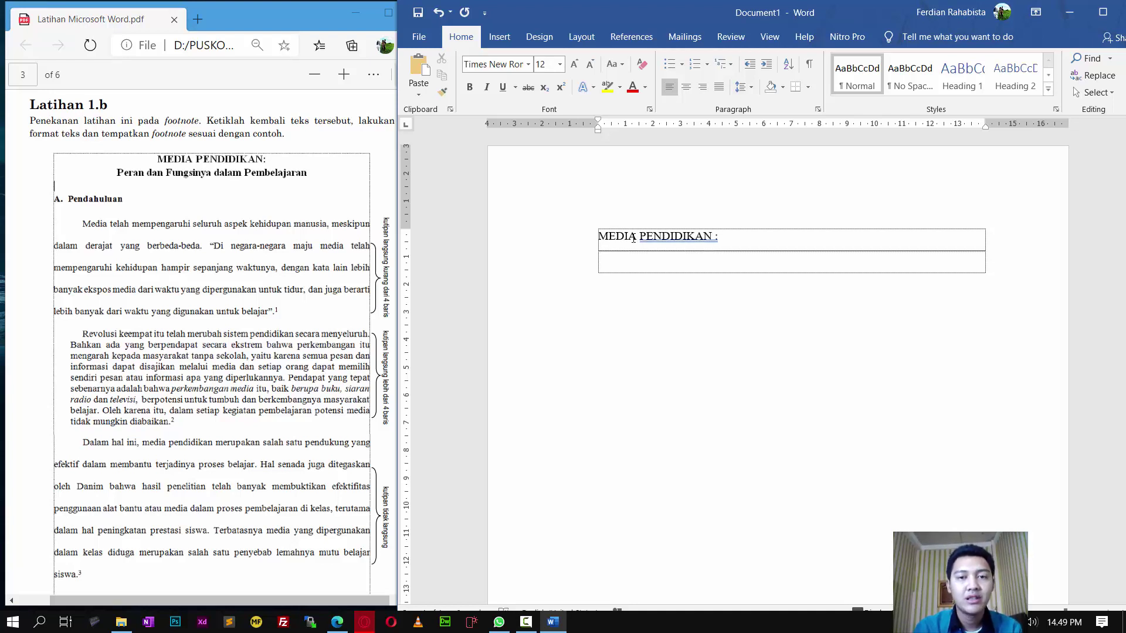
text(Peran dan )
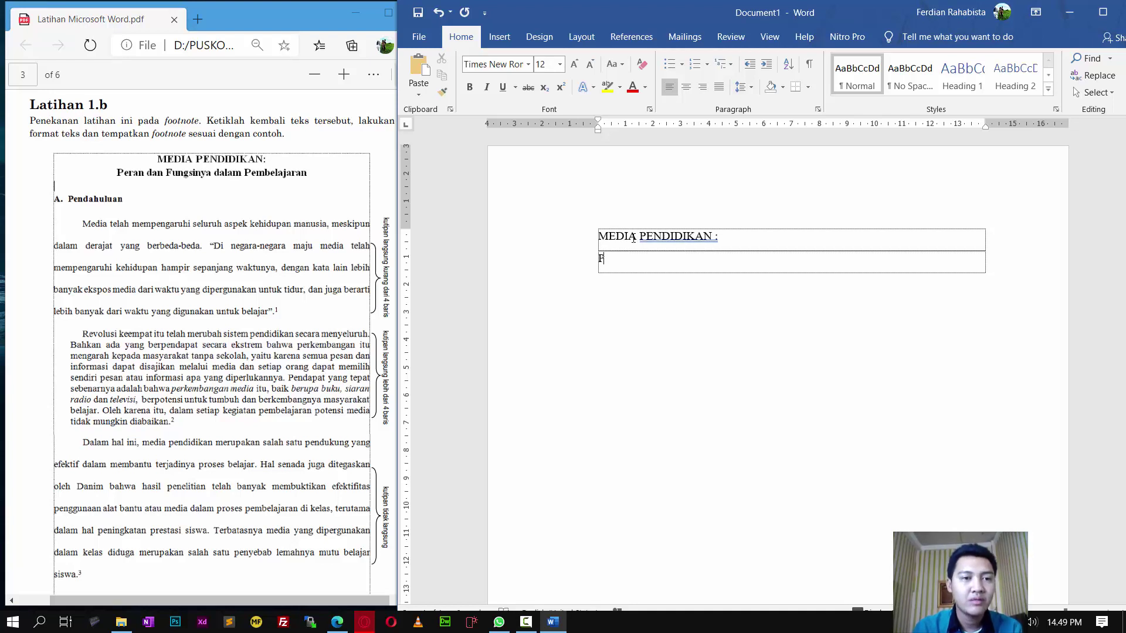
text(Fun)
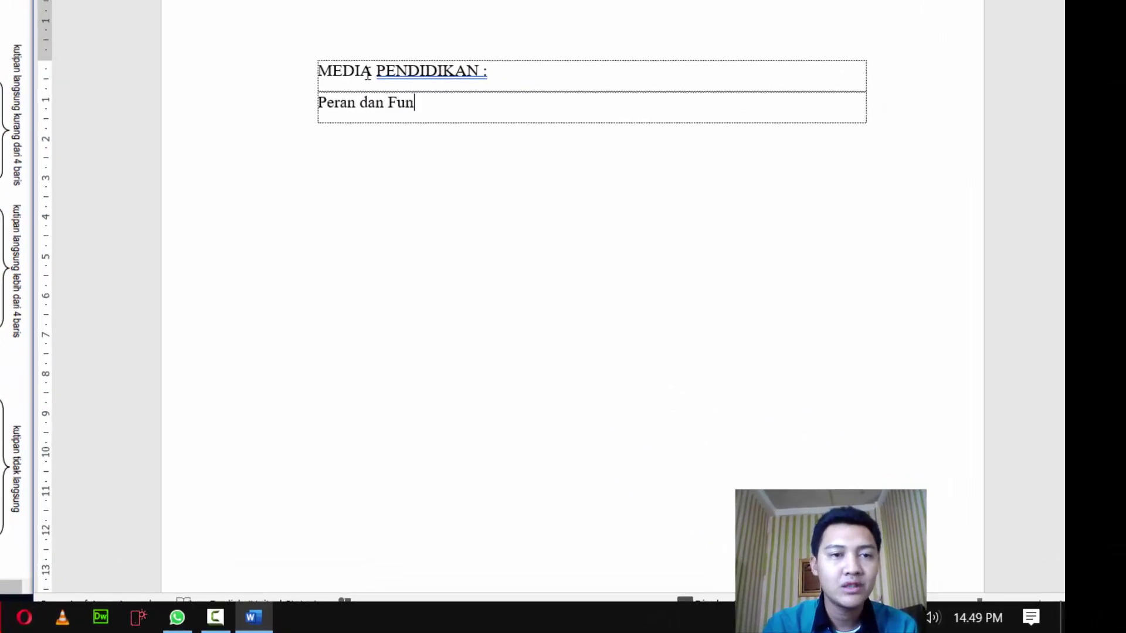
text(gsi dalam Pembelajaran)
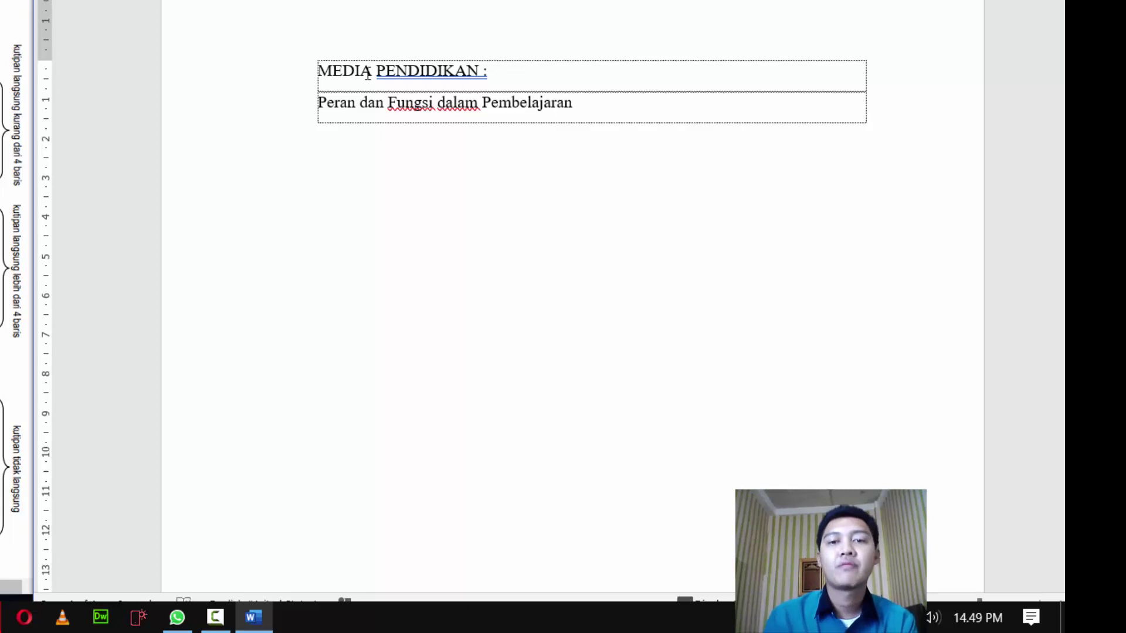
key(Tab)
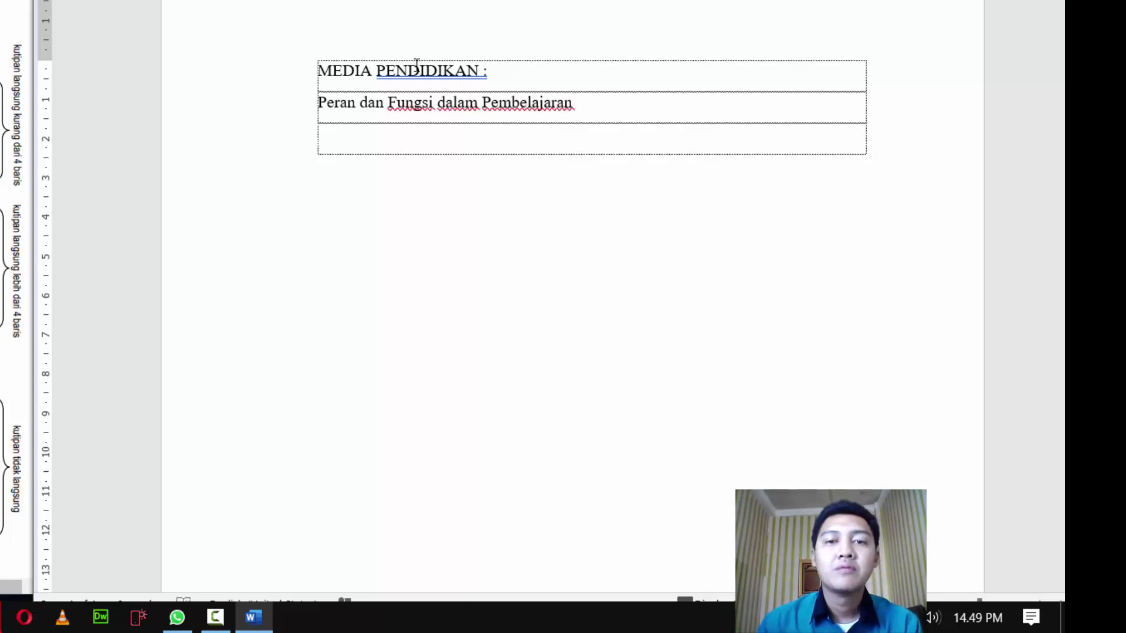
Step: Centre and bold the 'MEDIA PENDIDIKAN :' title and its subtitle rows
drag(581, 97, 291, 51)
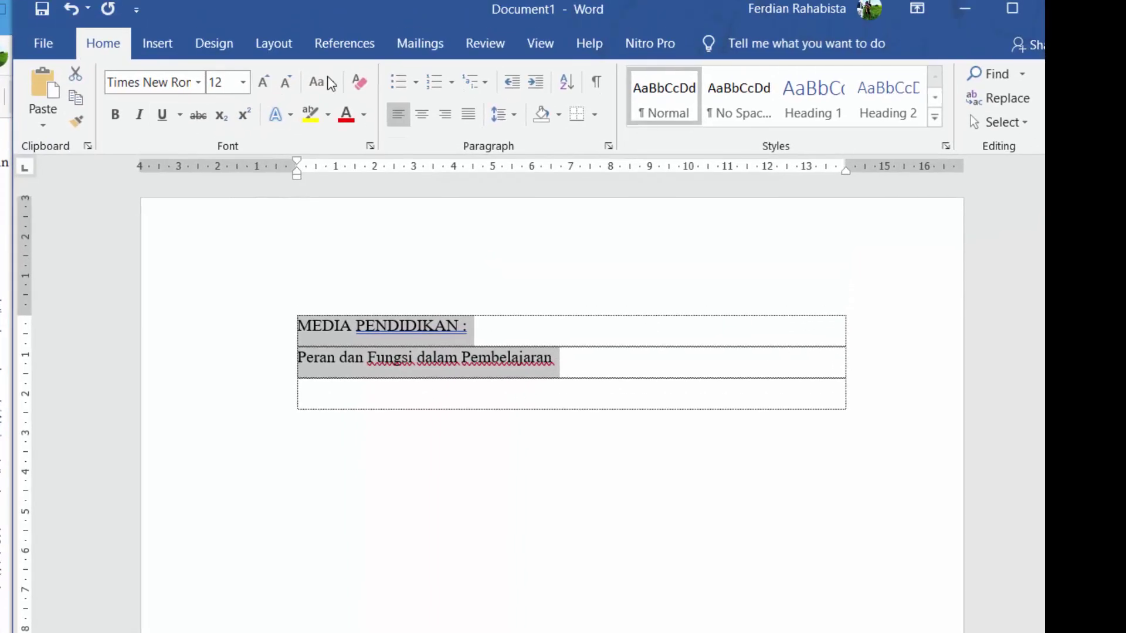
click(420, 117)
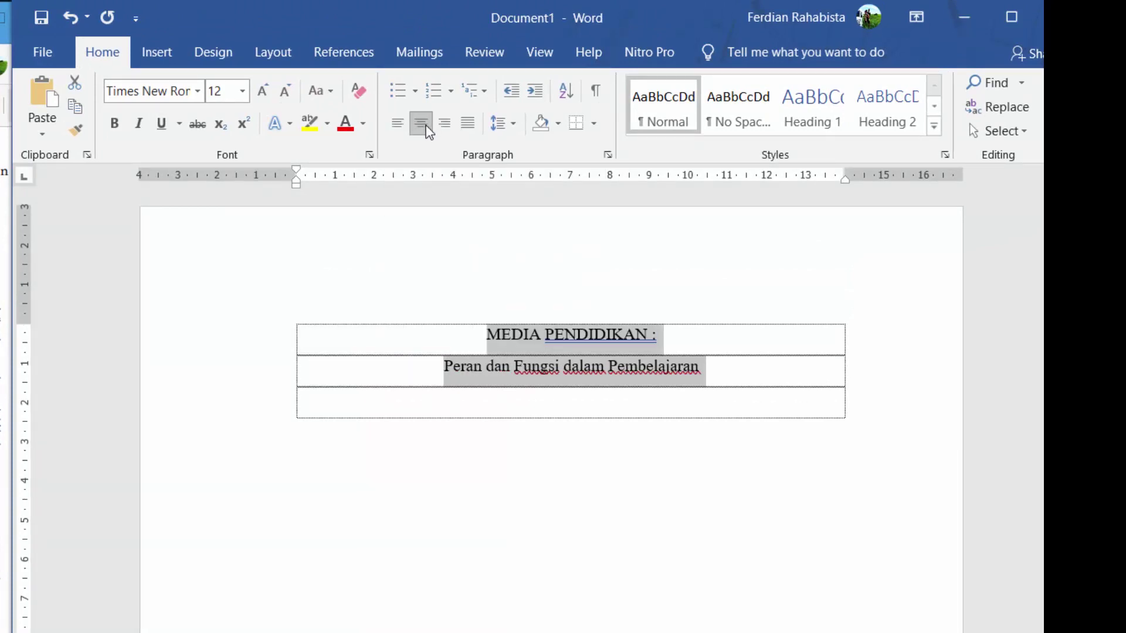
click(398, 122)
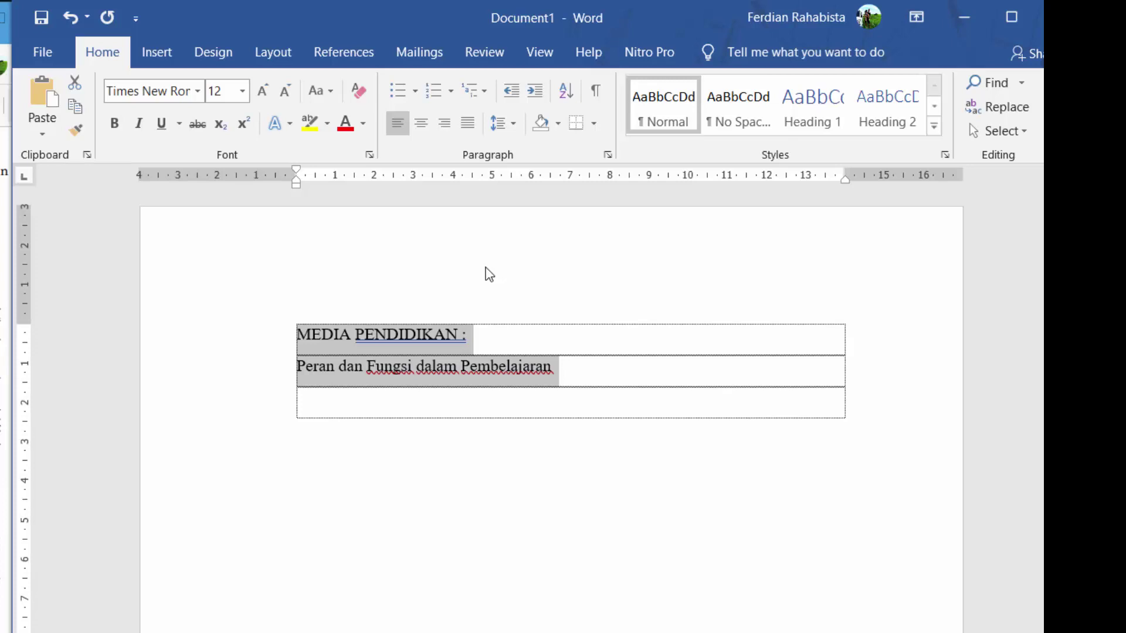
key(ctrl+r)
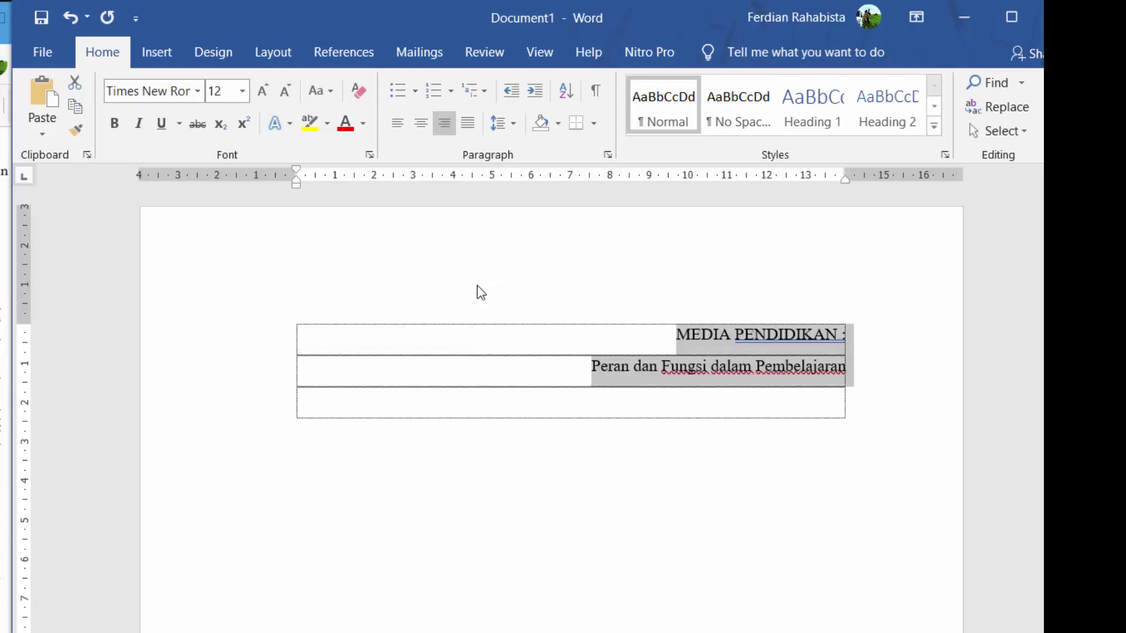
key(ctrl+e)
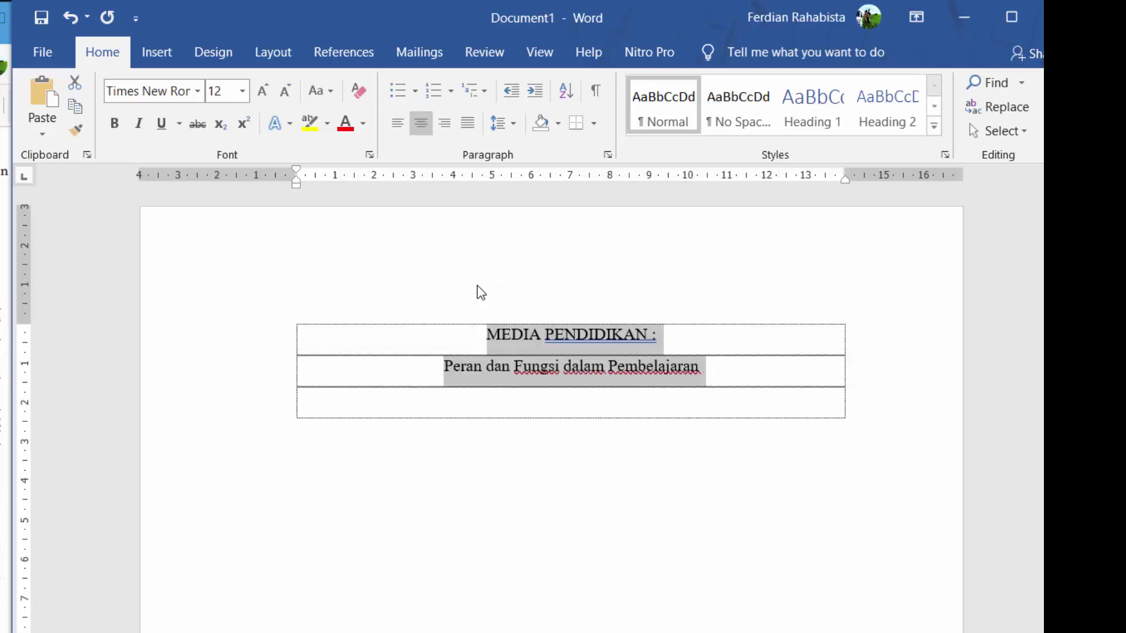
click(448, 126)
click(425, 125)
click(401, 124)
click(421, 125)
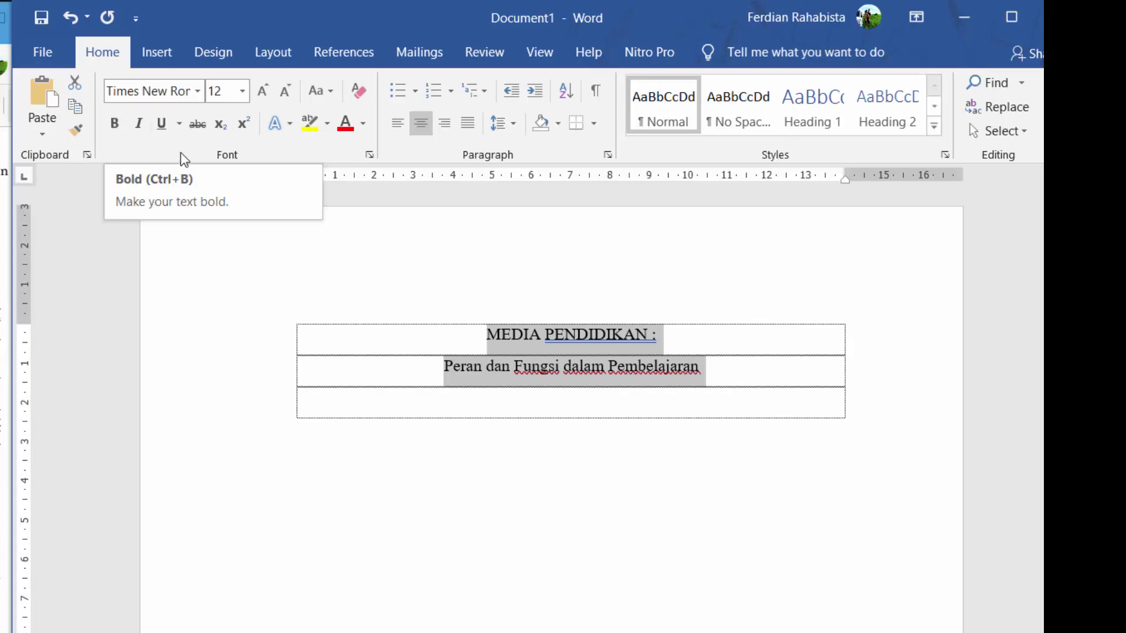
key(ctrl+b)
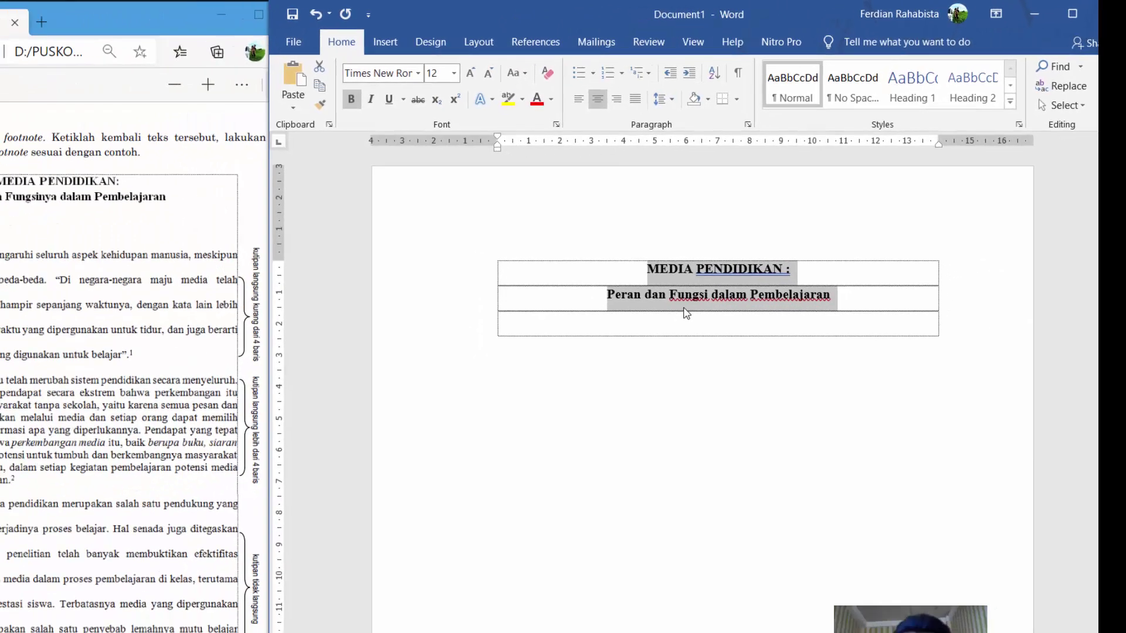
click(796, 315)
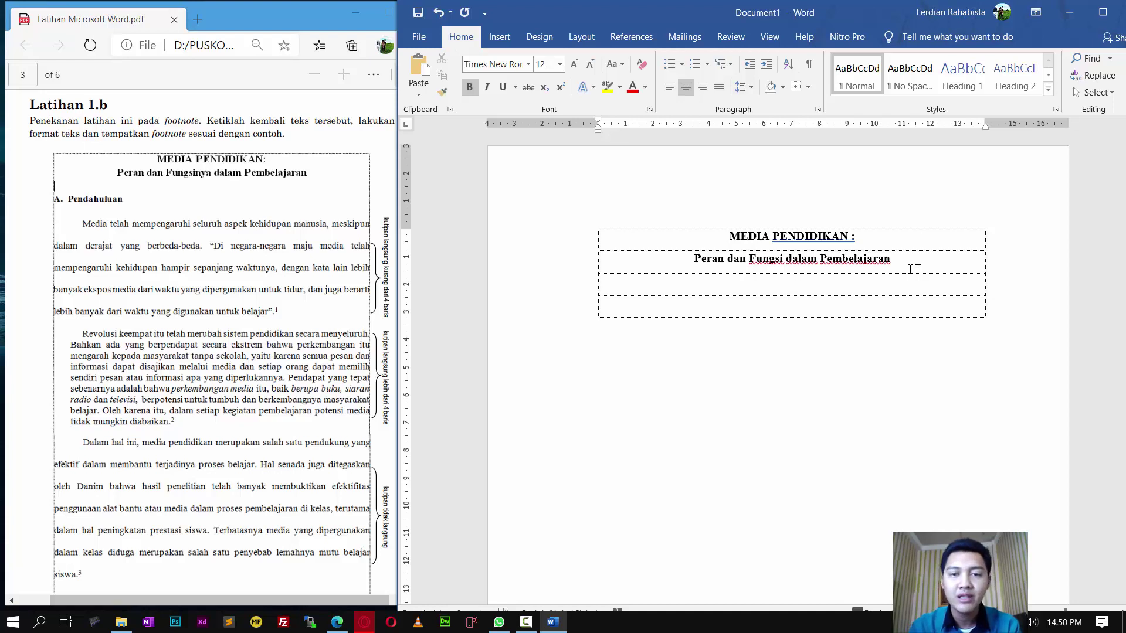
Step: Type 'A. Pendahuluan' as a left-aligned lettered list item in the third row
key(ctrl+l)
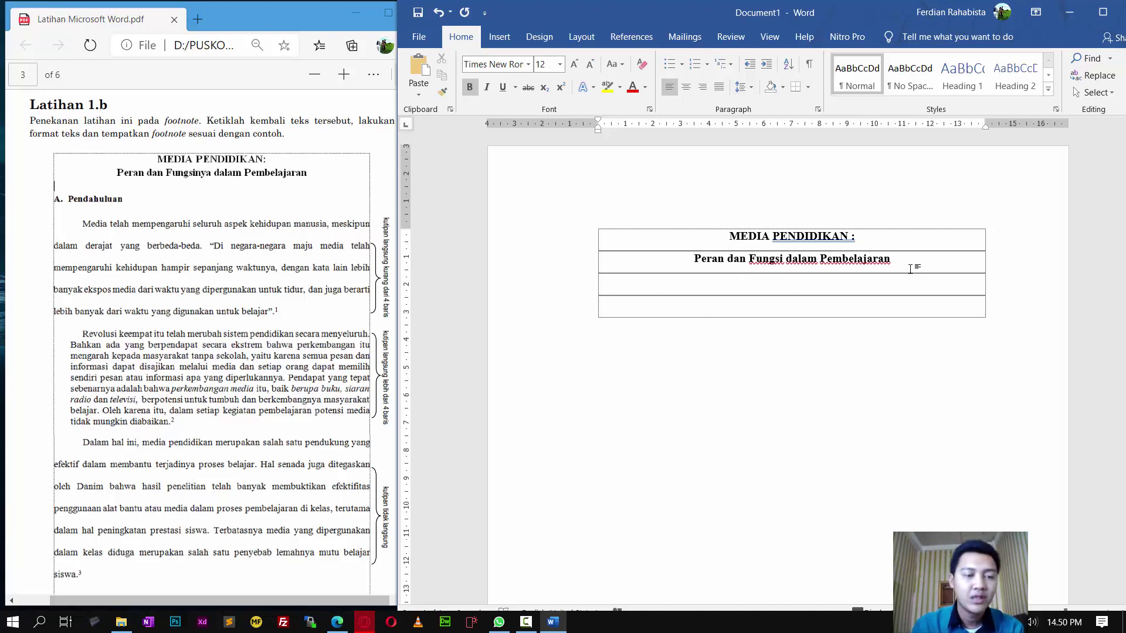
text(a)
key(BackSpace)
text(A)
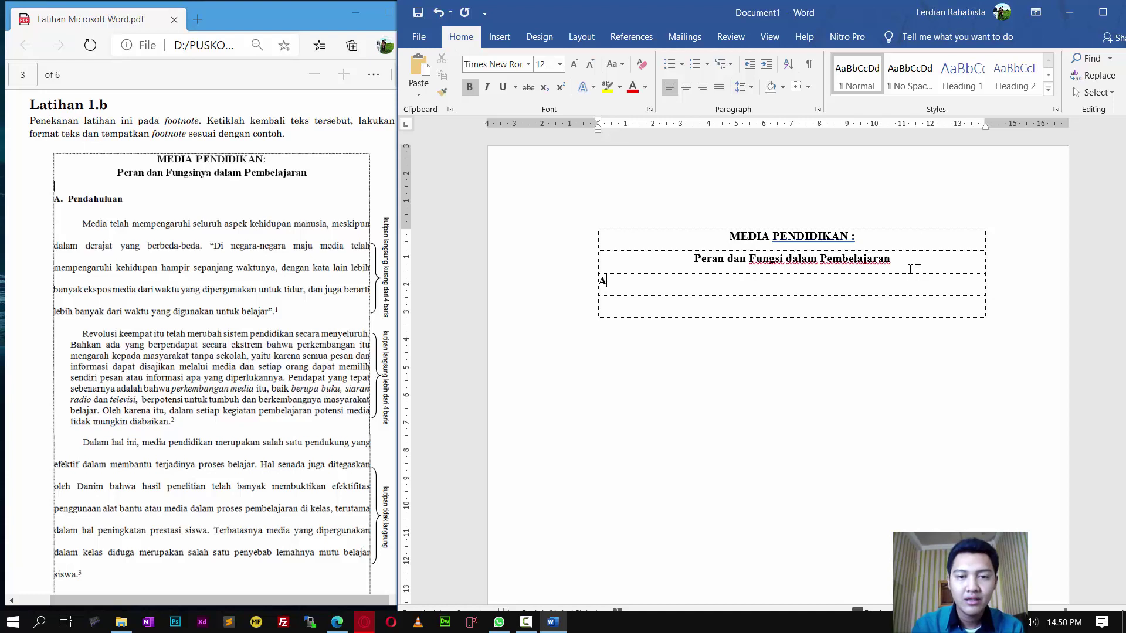
text(. Pendahuluan)
key(Return)
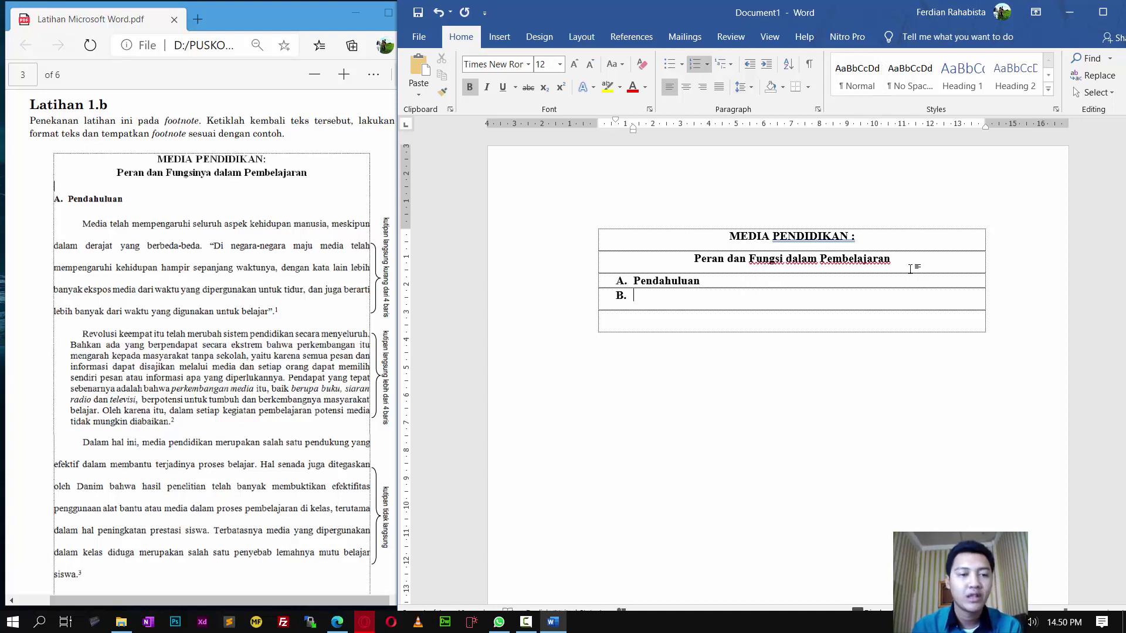
Step: Remove the empty B. item's numbering and shift the Pendahuluan heading left on the ruler
scroll(337, 285, down, 5)
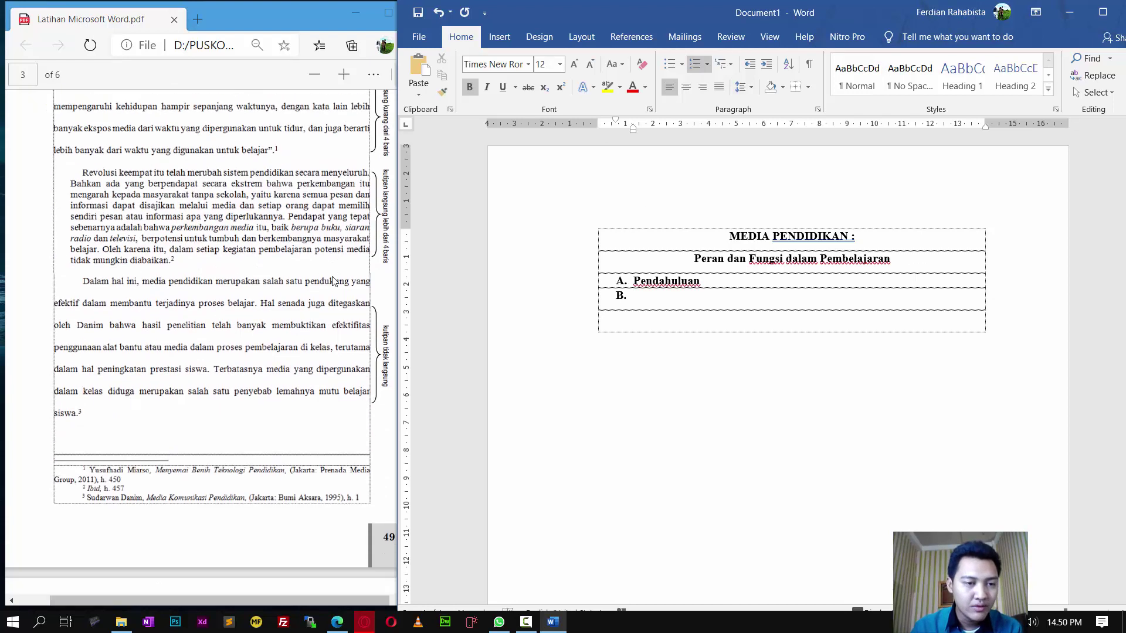
scroll(337, 285, up, 2)
scroll(337, 286, up, 3)
key(Return)
click(679, 281)
drag(632, 130, 620, 129)
click(645, 304)
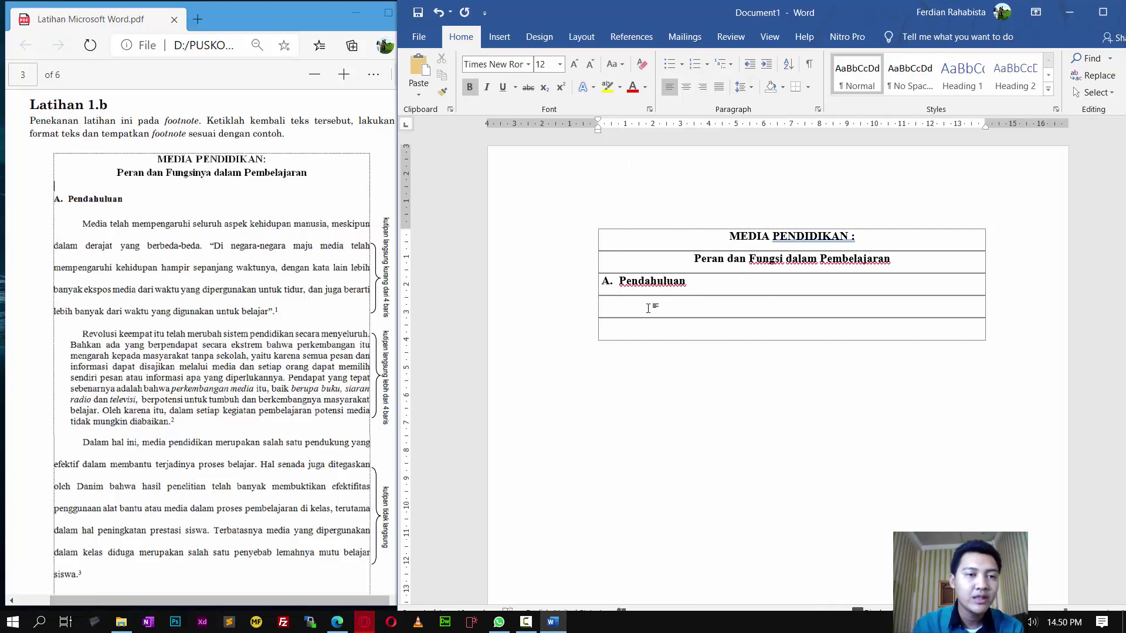
Step: Adjust the indent of the empty row below the heading to line up with Pendahuluan
text(Me)
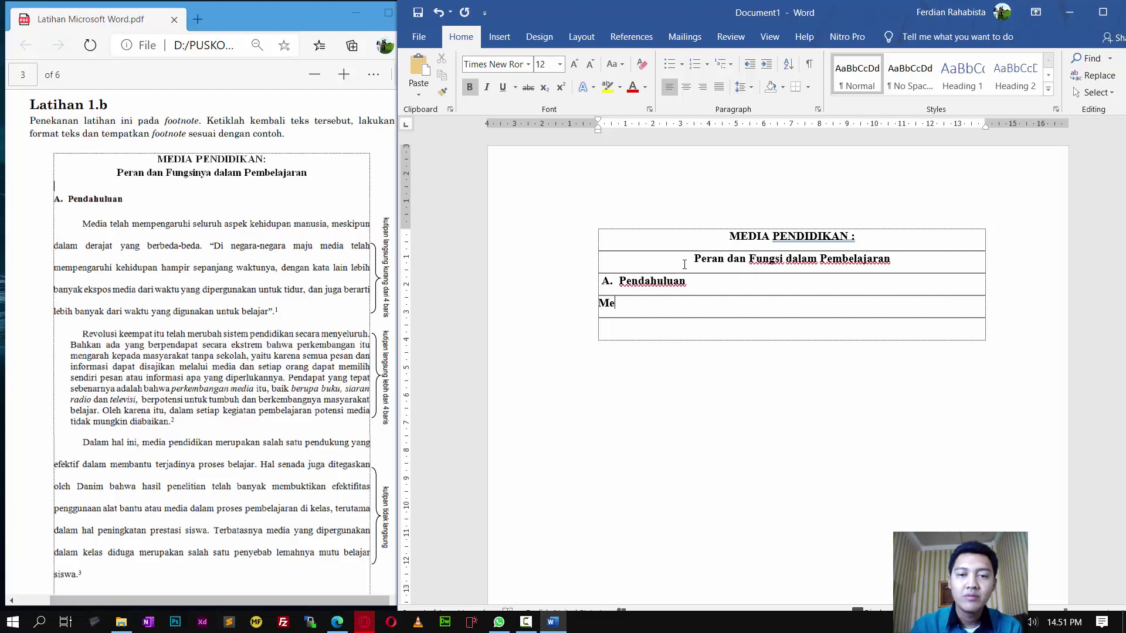
key(BackSpace)
key(BackSpace)
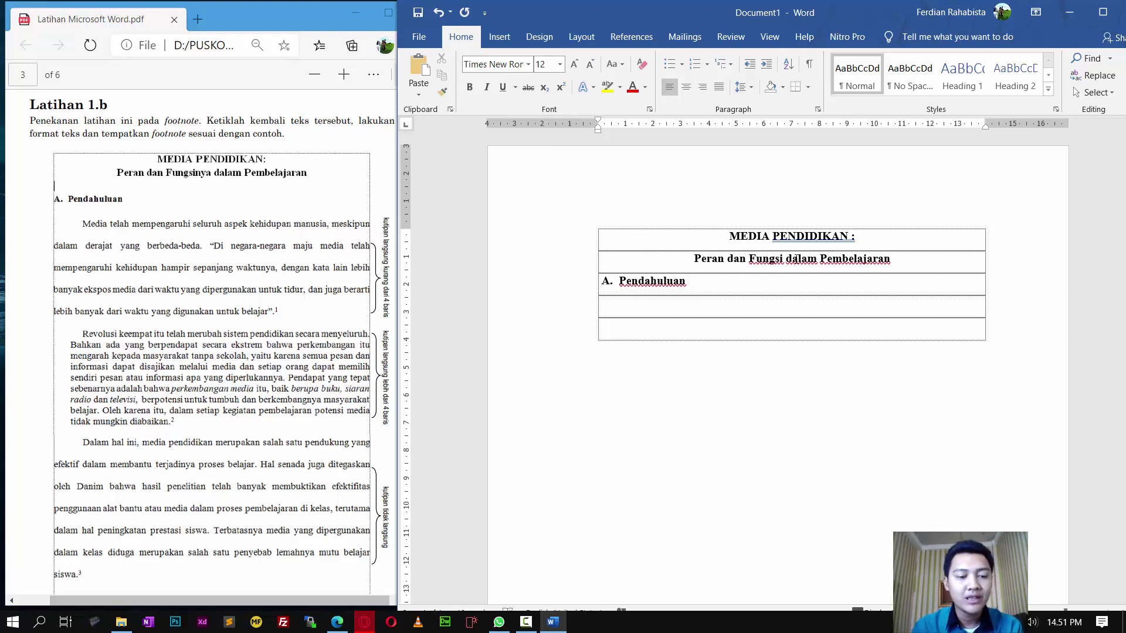
click(603, 303)
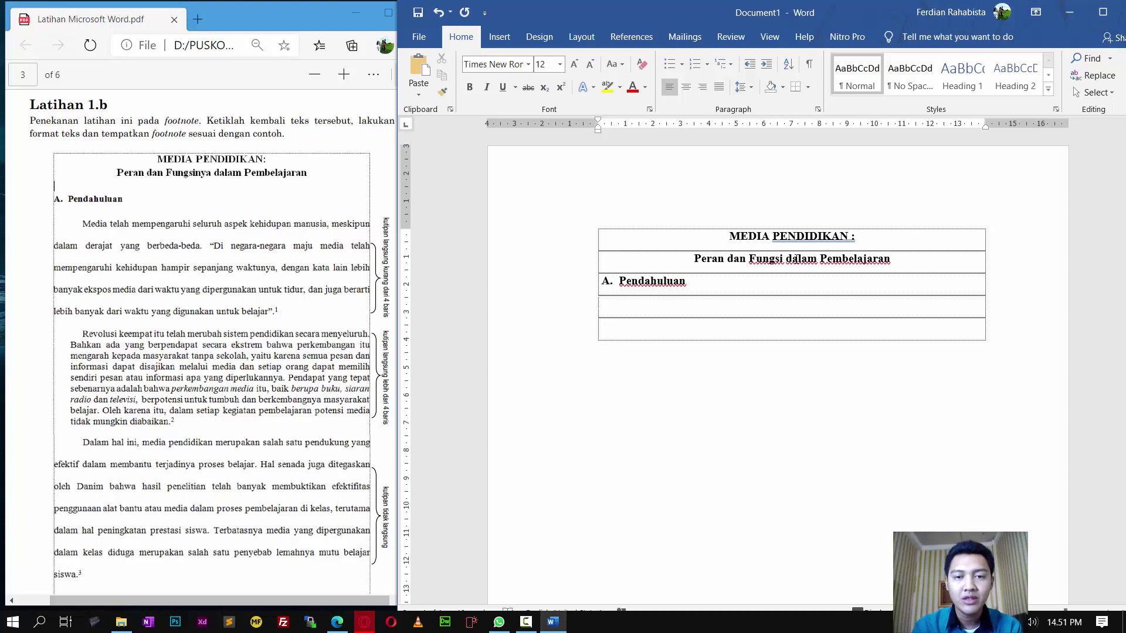
key(ctrl+m)
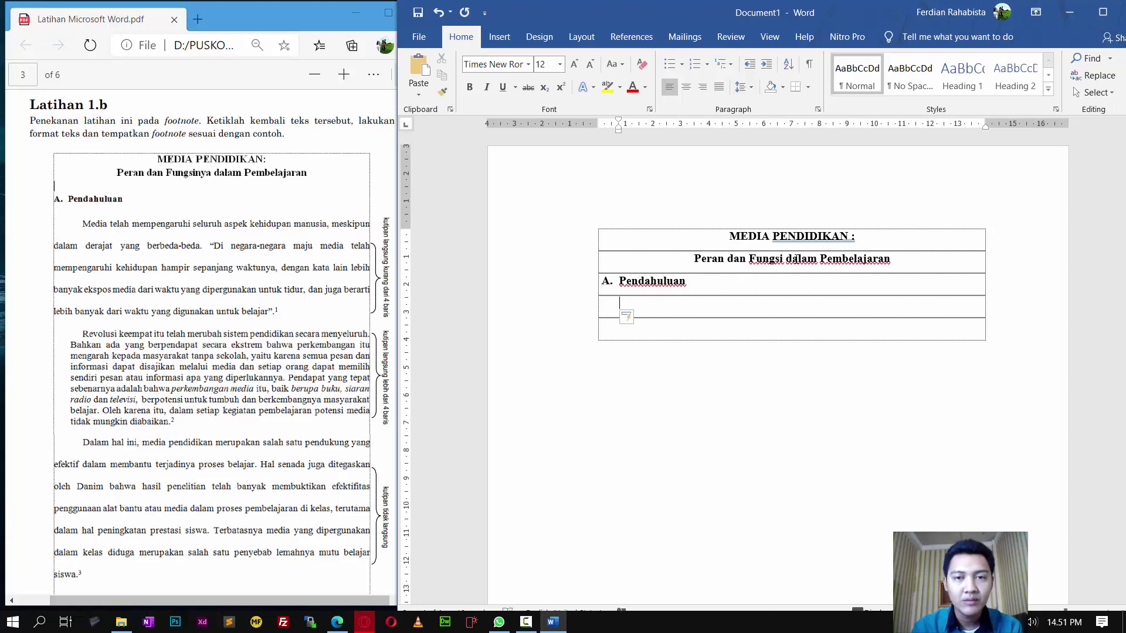
key(ctrl+shift+m)
key(ctrl+z)
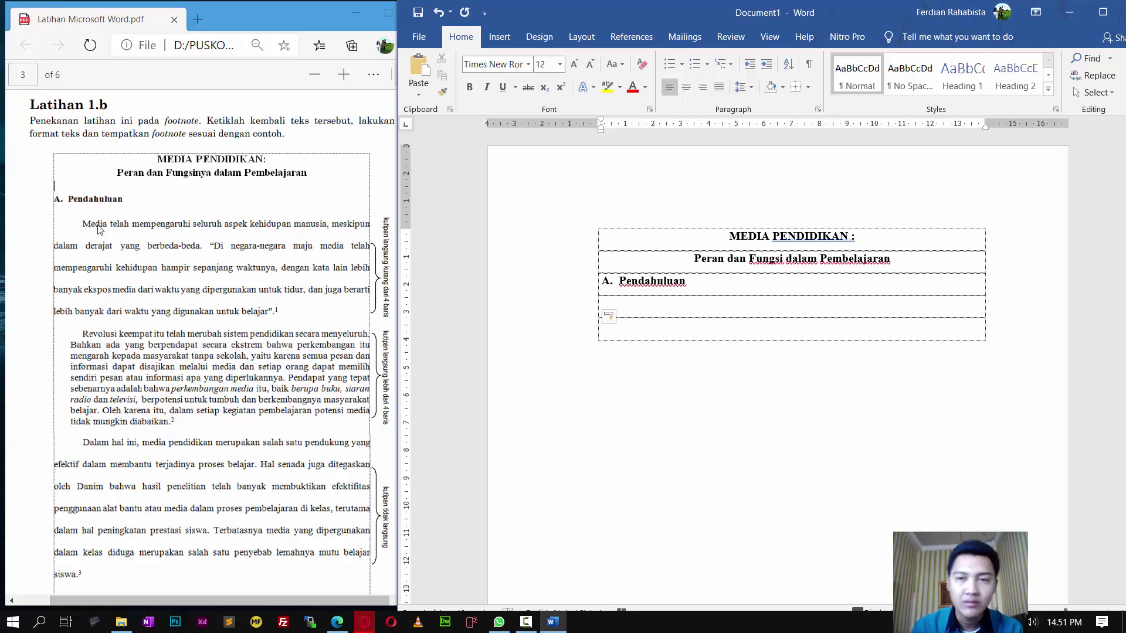
Step: Type the opening Pendahuluan paragraph, 'Media telah mempengaruhi seluruh aspek kehidupan manusia…', ending in 1
key(ctrl+z)
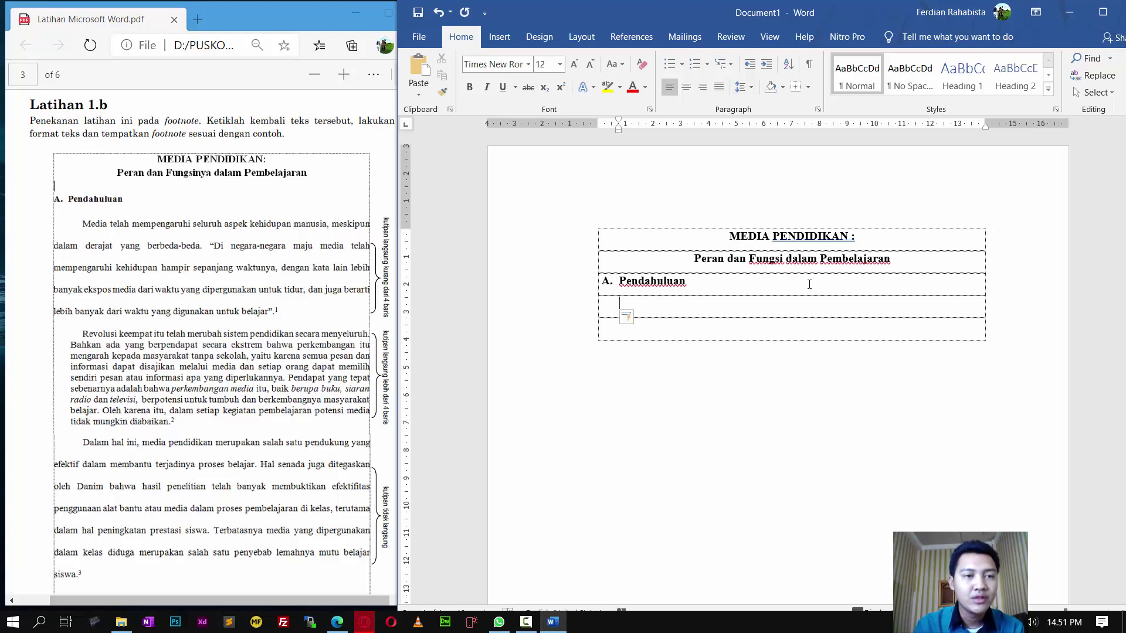
text(Media)
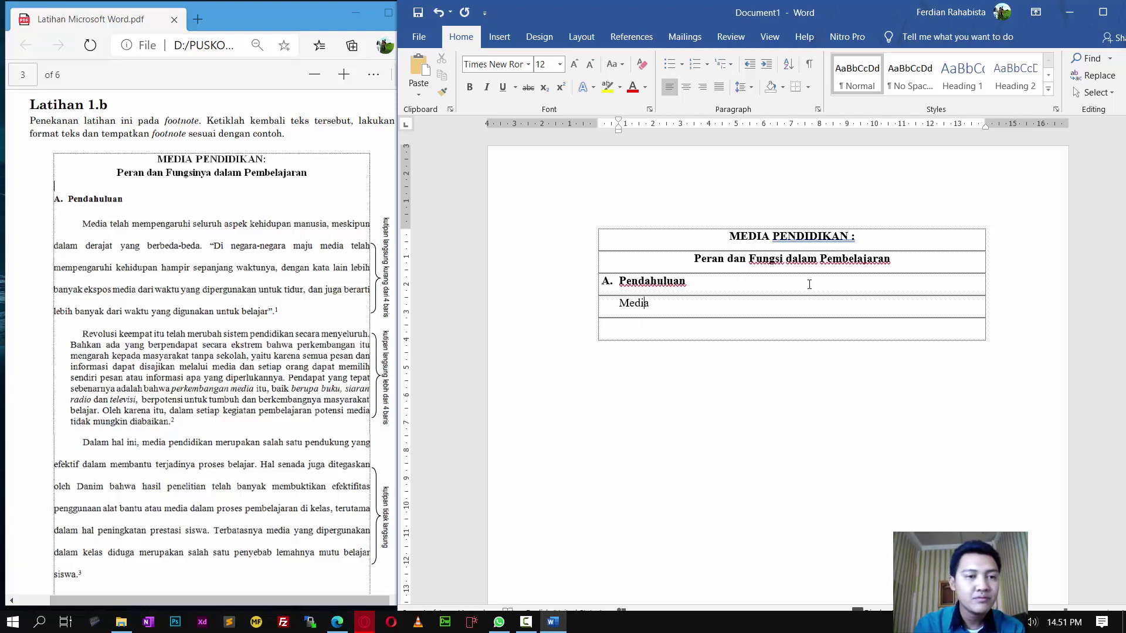
text( telah me)
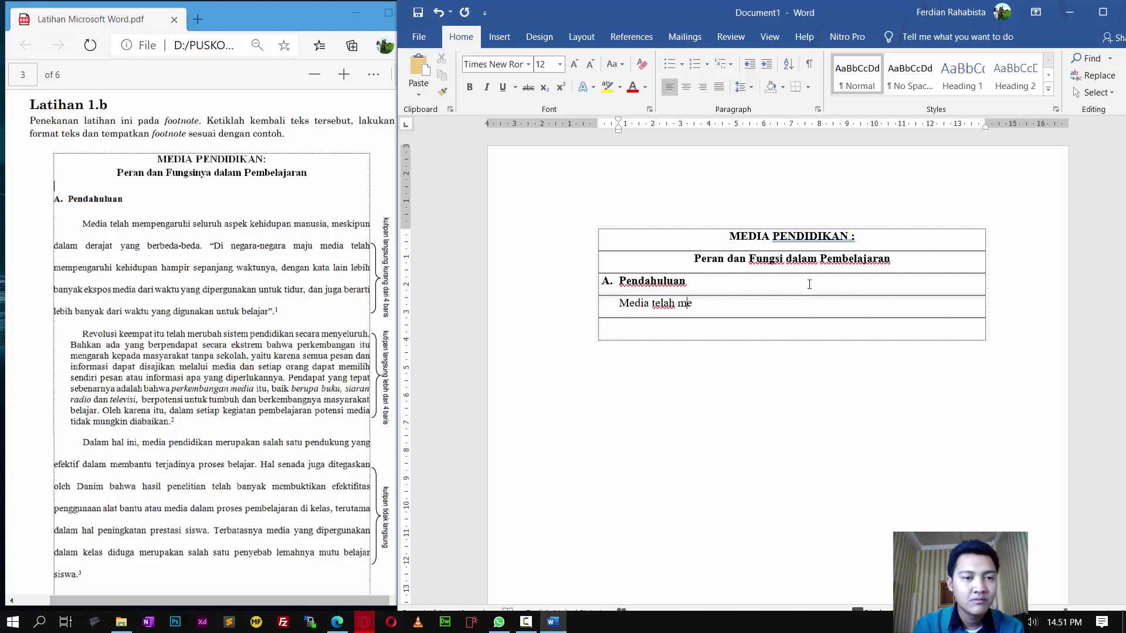
text(mpngaruh)
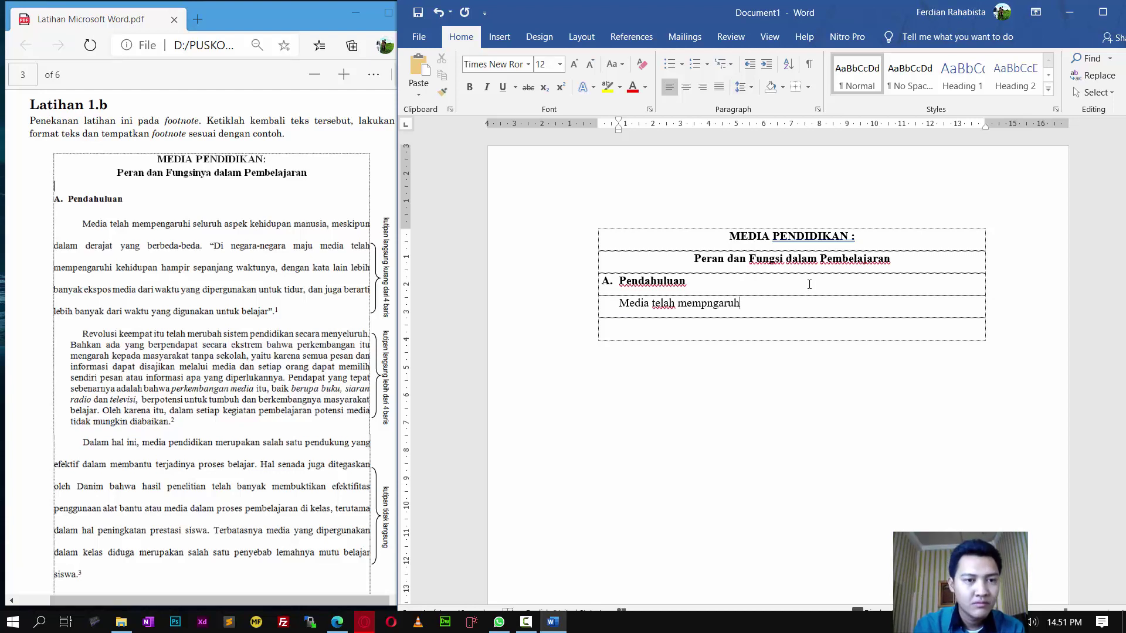
text(i seluruh aspek kehiu)
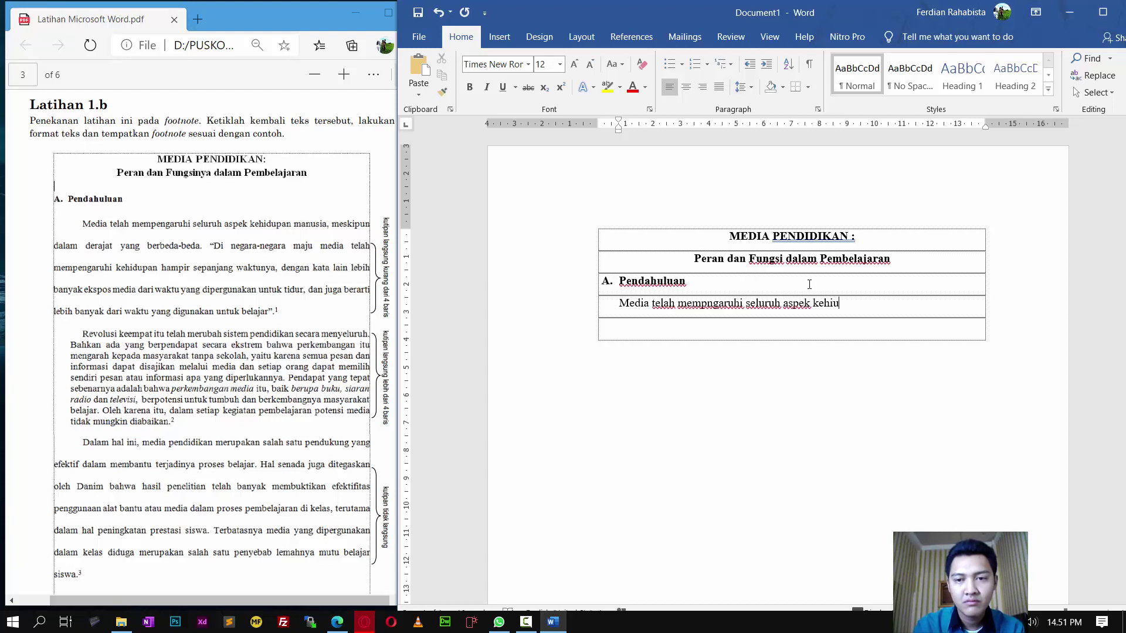
key(BackSpace)
text(dupan manu)
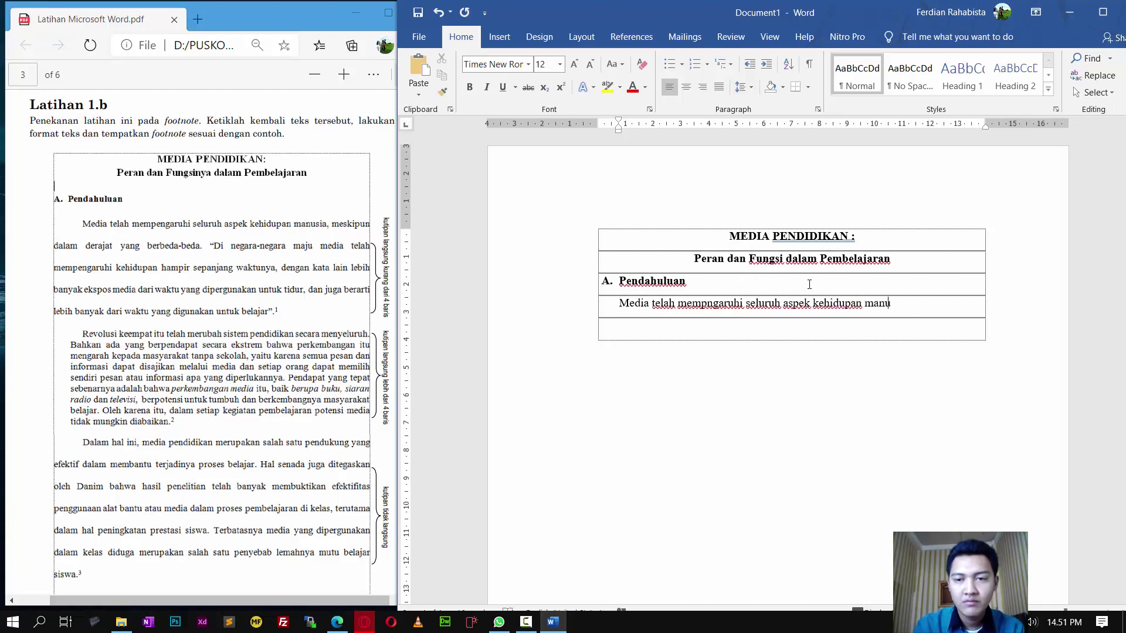
text(sia, meskip)
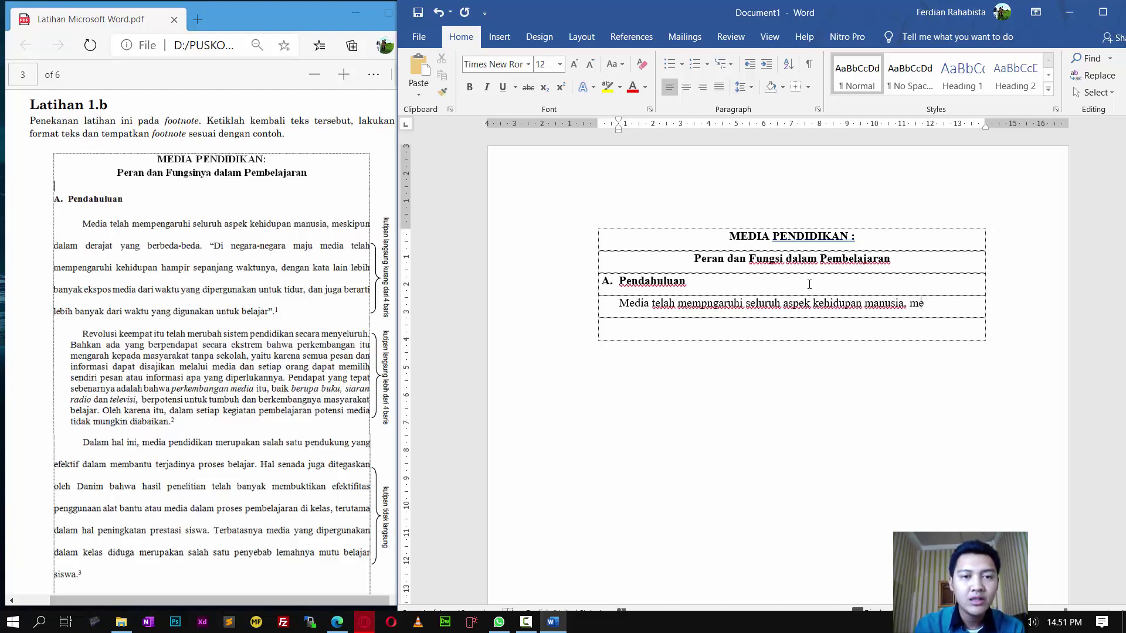
text(dalam dera)
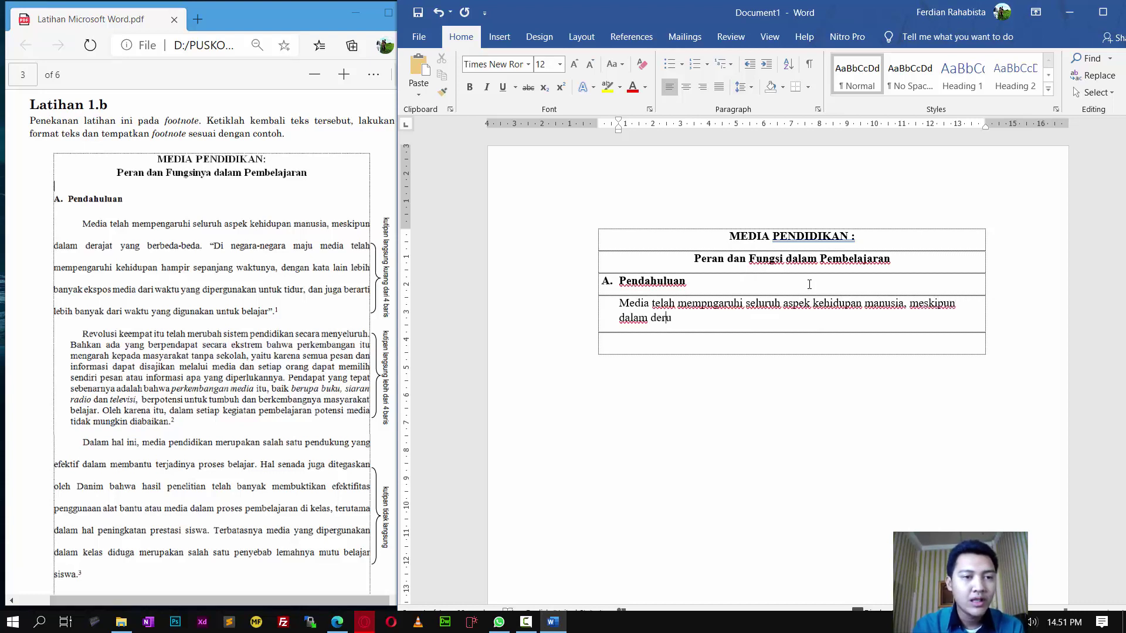
key(BackSpace)
key(BackSpace)
key(BackSpace)
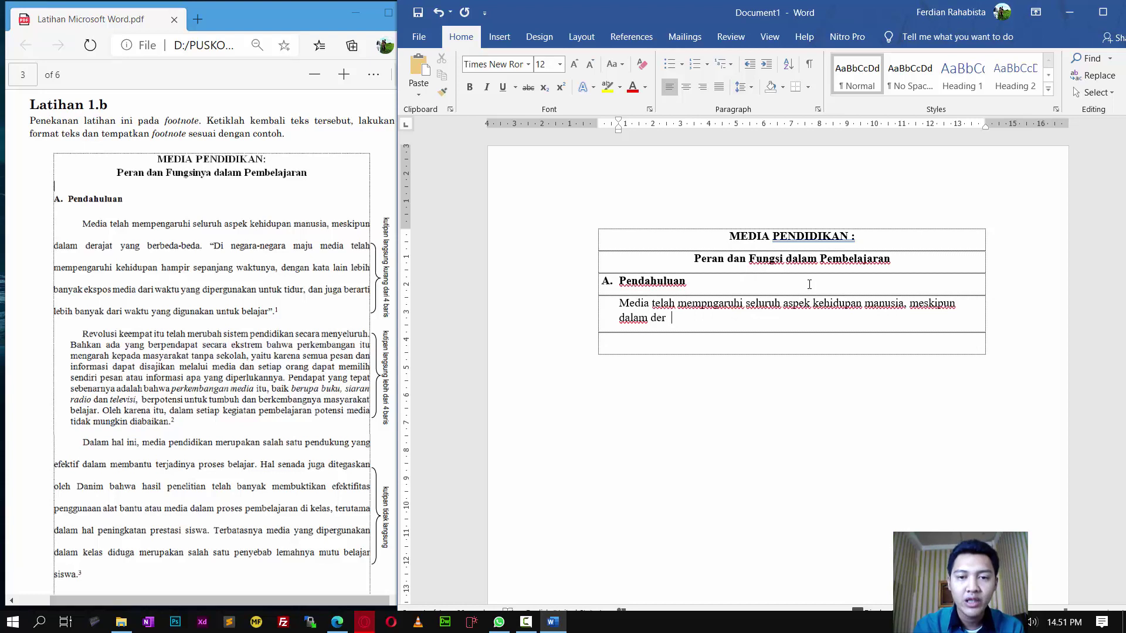
text(ajat yang be)
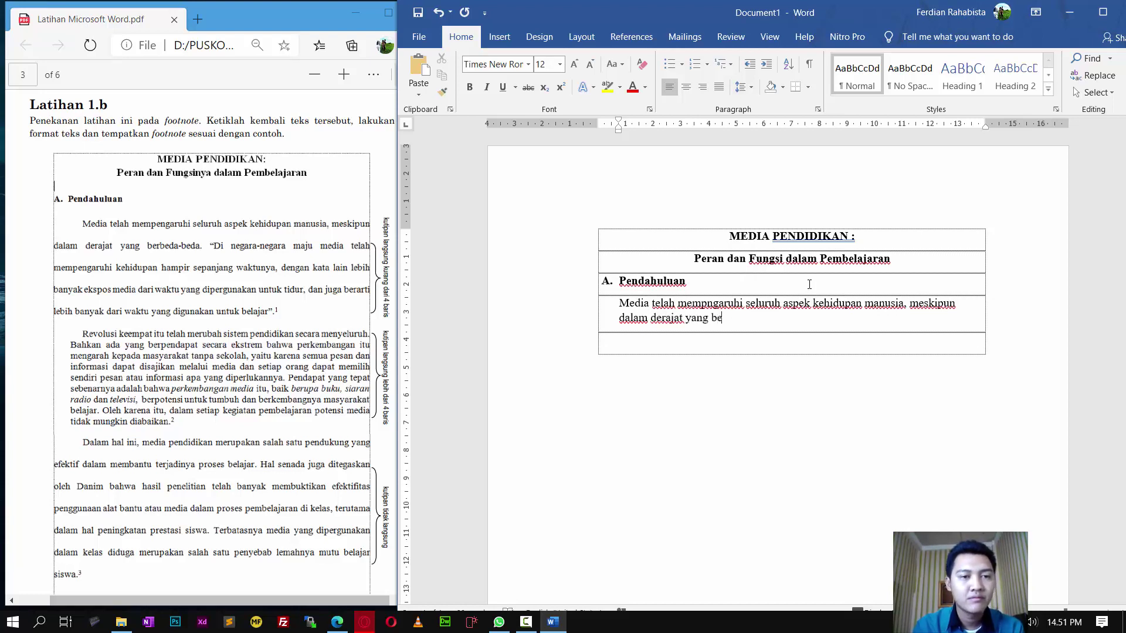
text(rbeda-beda.)
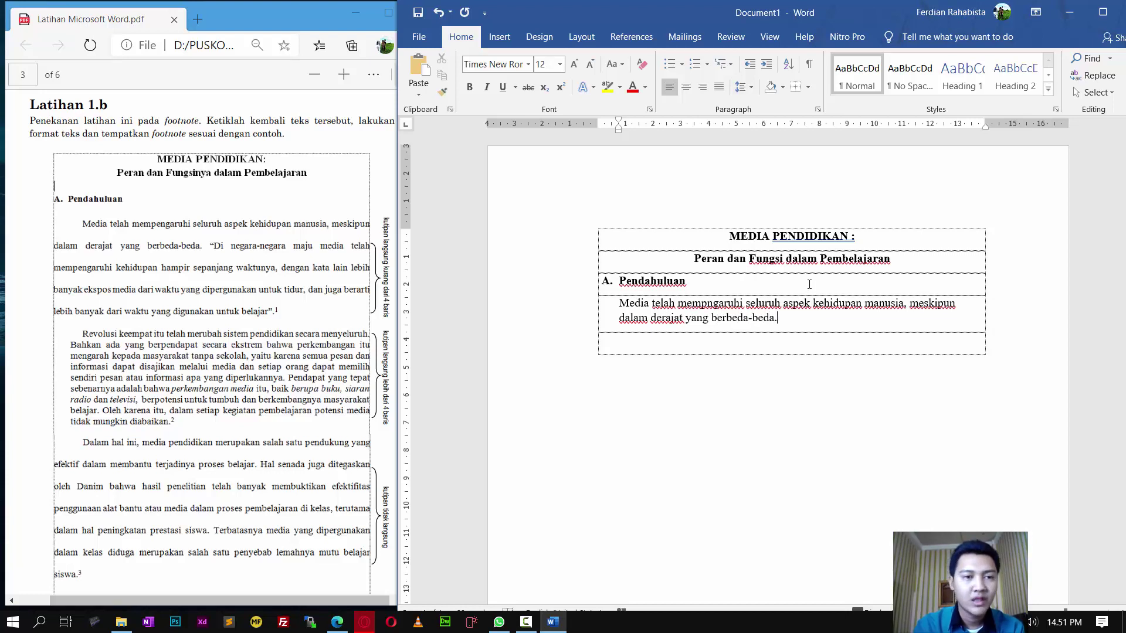
text( "D)
text(i negara-n)
text(egera maju me)
text(dia telah t)
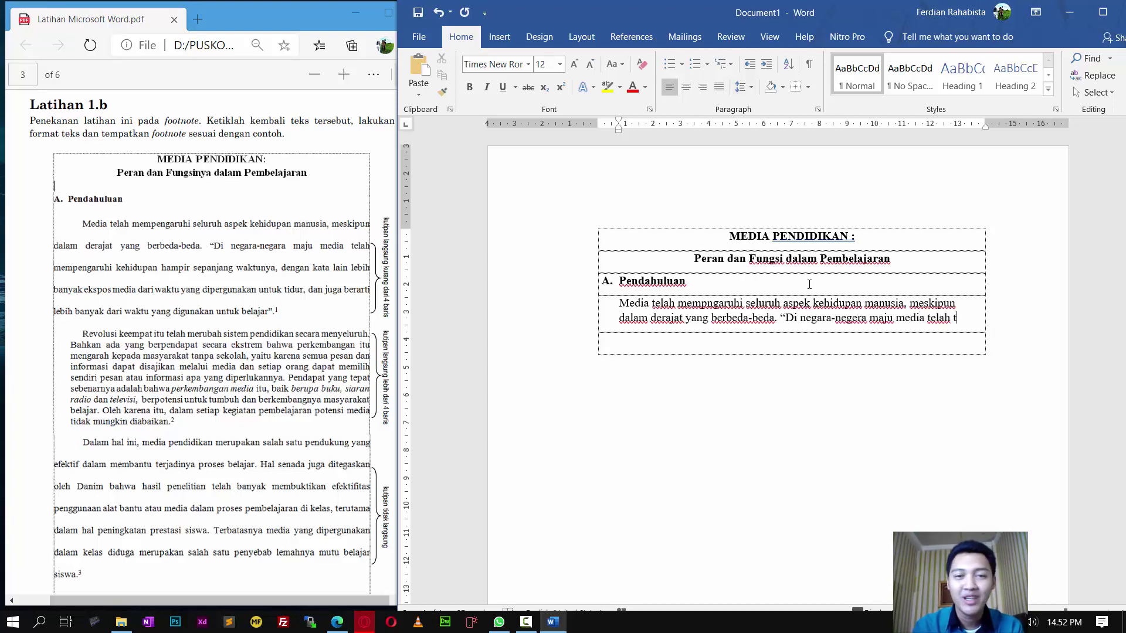
text(elah mempengaruhi keh)
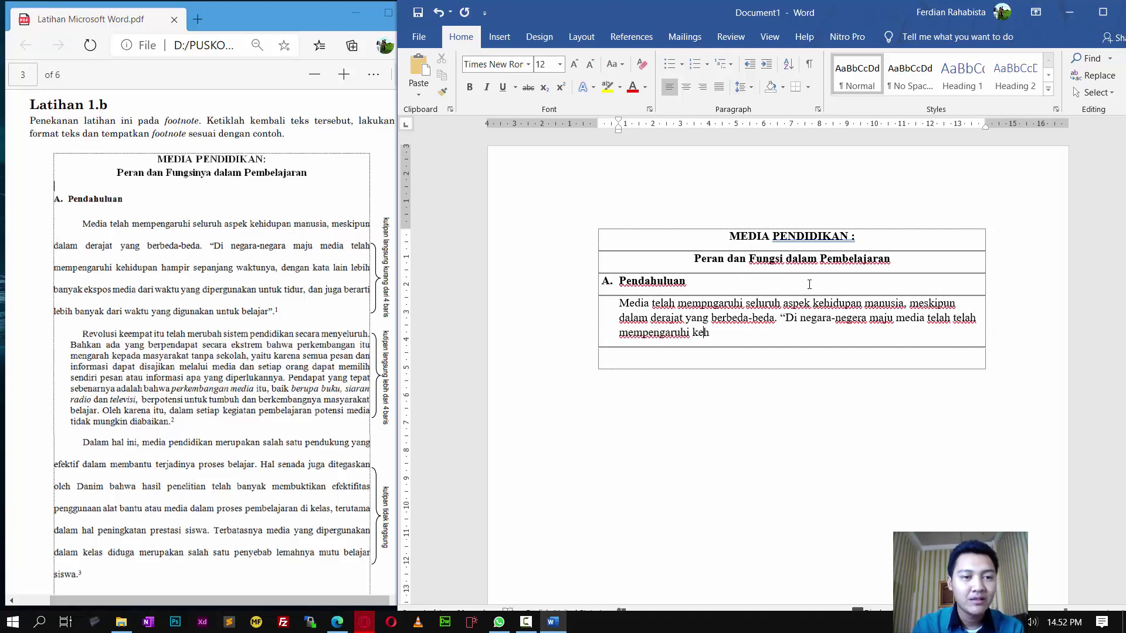
text(idupan hampi)
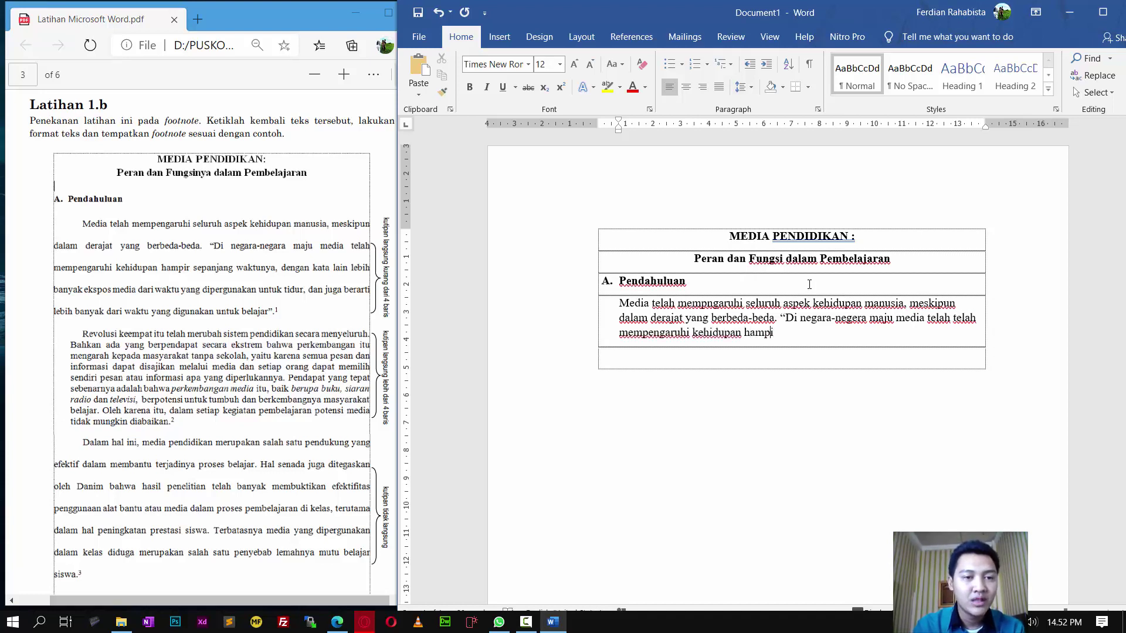
text(r sepanjang wa)
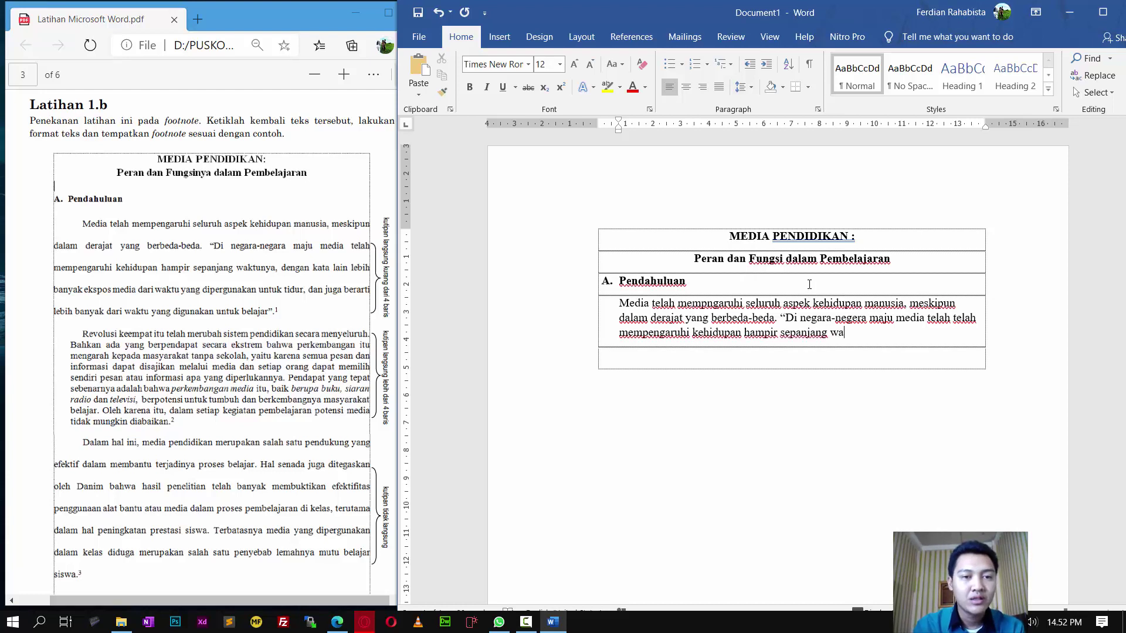
text(ktunya, )
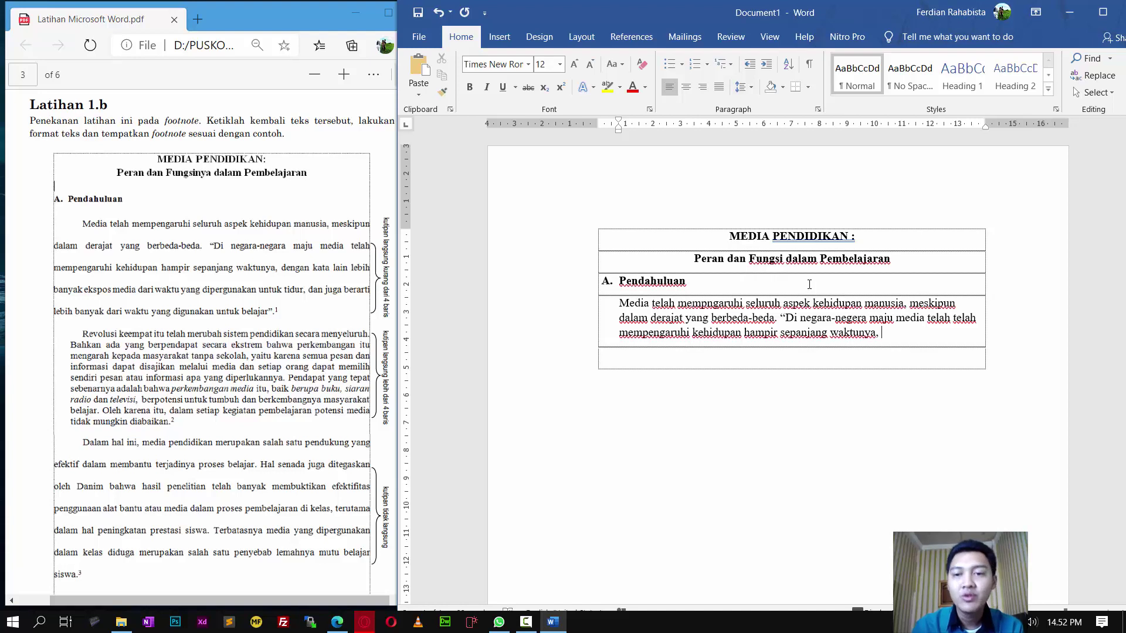
text(den)
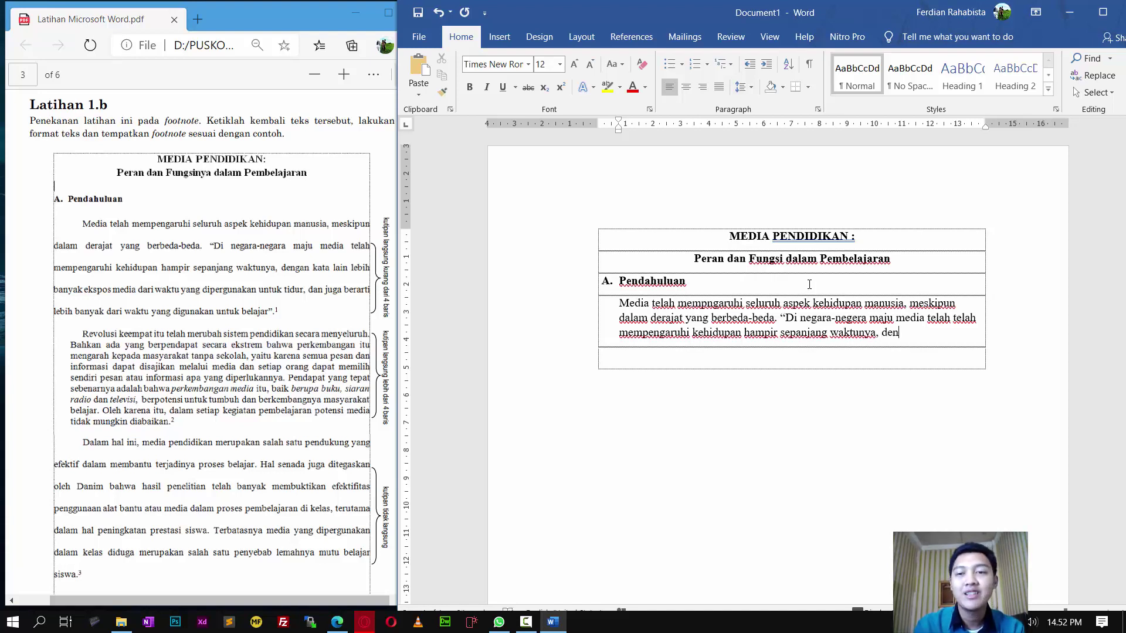
text(gan kata lain lebi)
text(h banyak ek)
text(spos media dari )
text(waktu yang dipe)
text(rgunakan untuk )
text(tidur, dan)
text( juga berarti leb)
text(ih banyak dari)
text( waktu yang digu)
text(nakan untuk bela)
text(jar.)
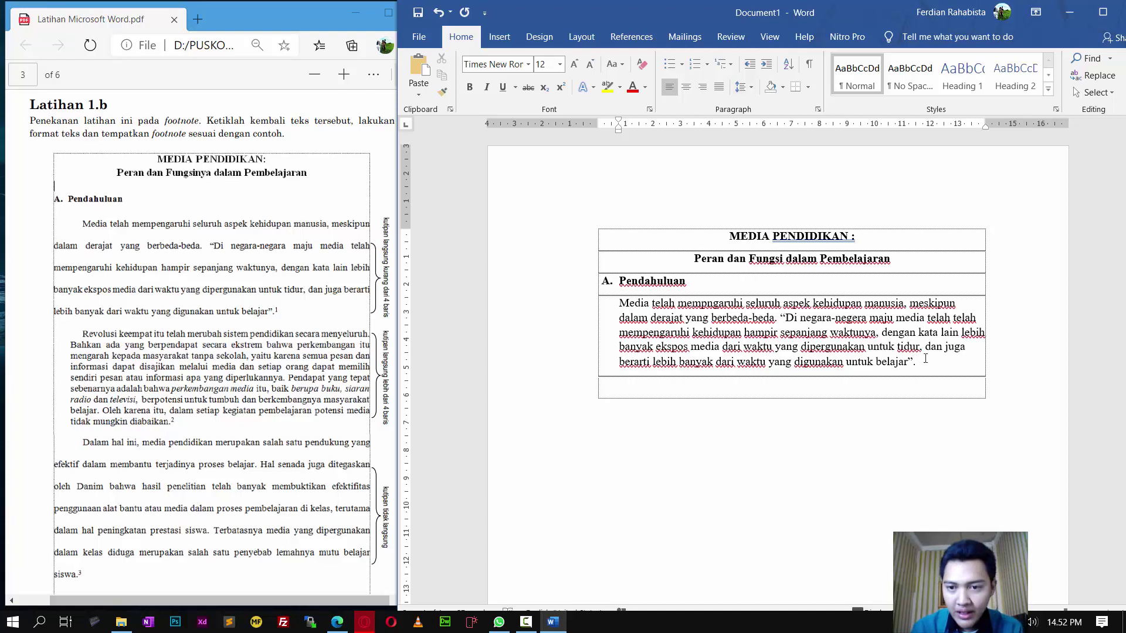
Step: Try superscripting the footnote 1, undo it, add an empty row and select the paragraph
key(shift+Left)
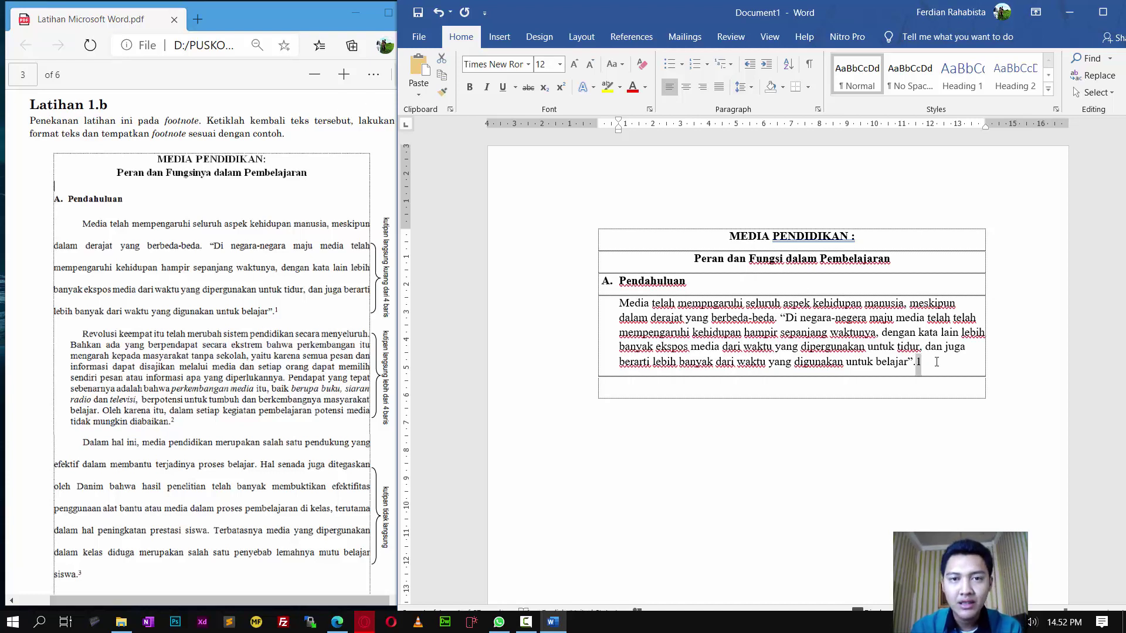
click(561, 87)
click(943, 363)
key(ctrl+z)
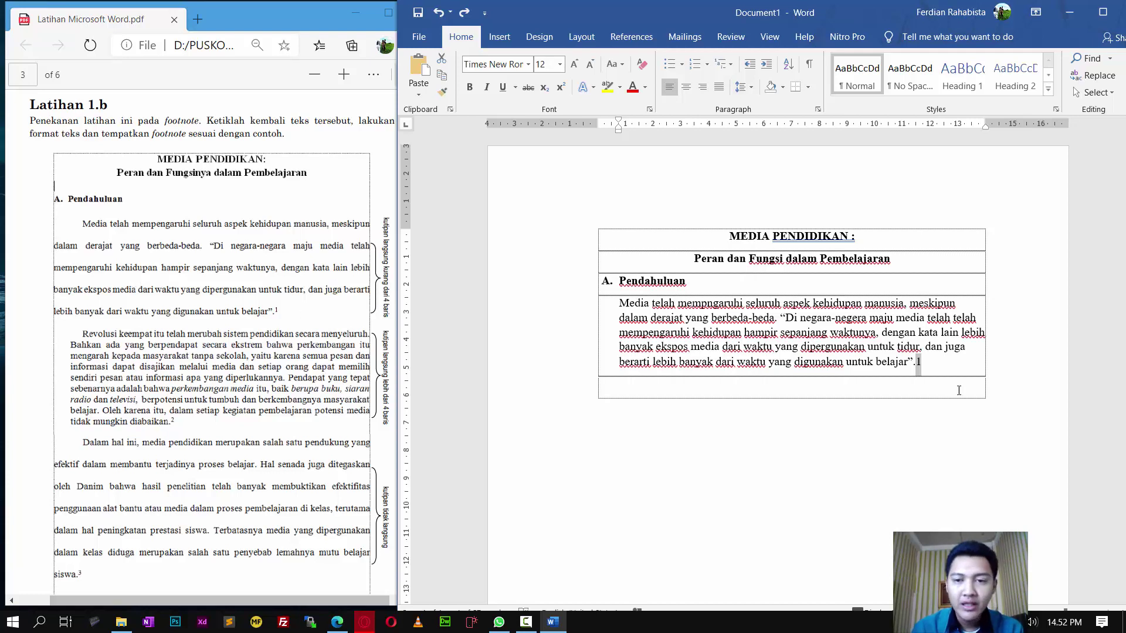
click(937, 371)
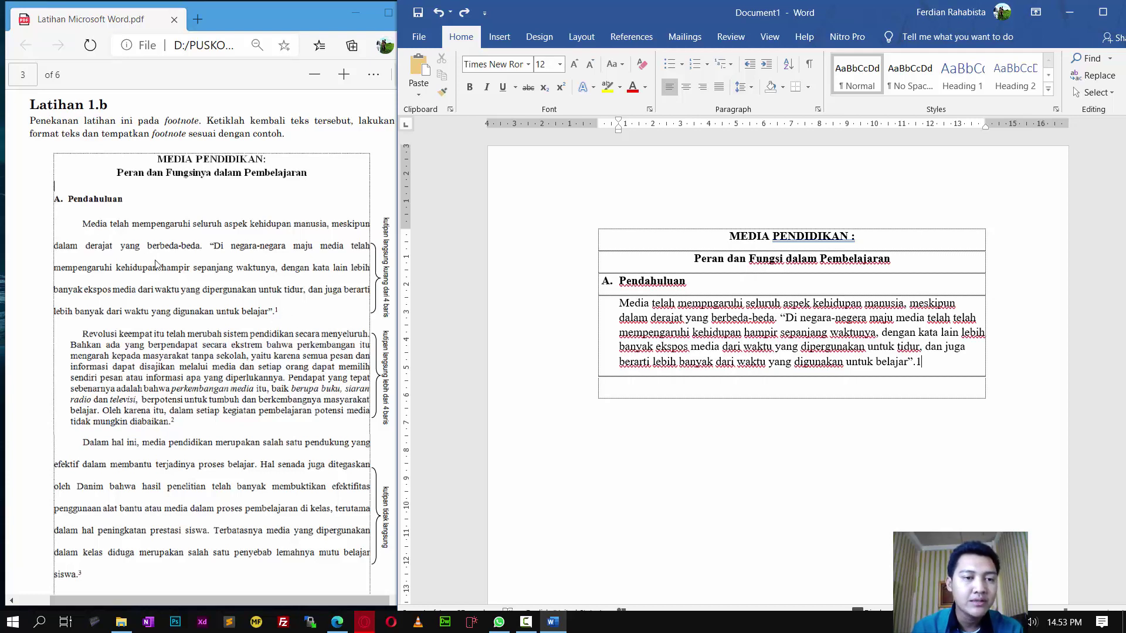
key(Return)
drag(944, 361, 621, 303)
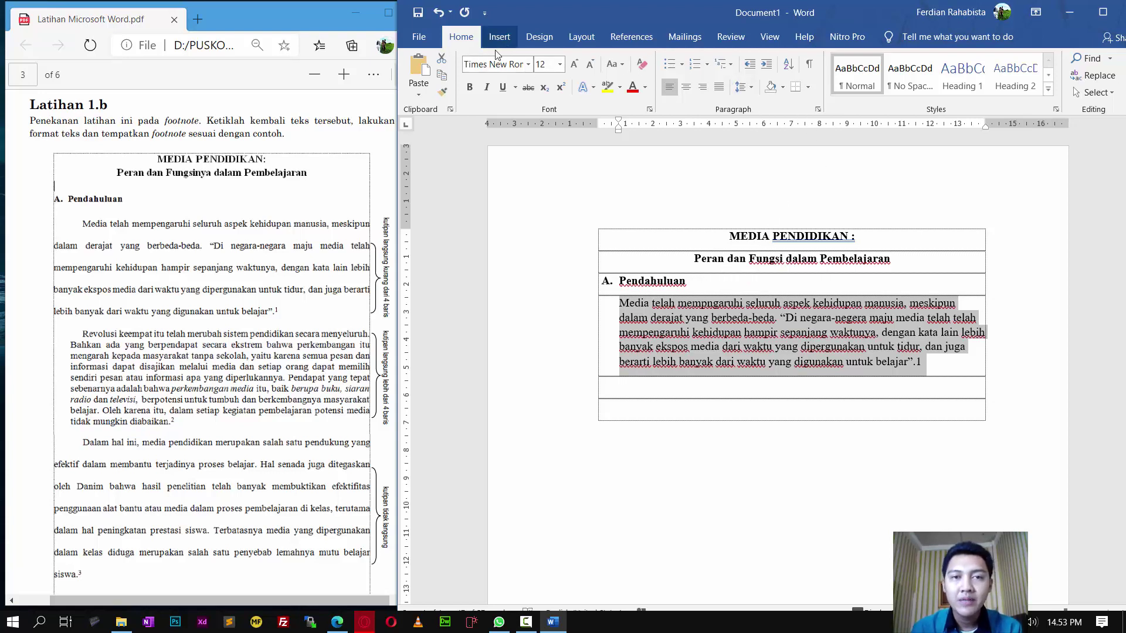
Step: Double-space the selected Pendahuluan paragraph
click(752, 88)
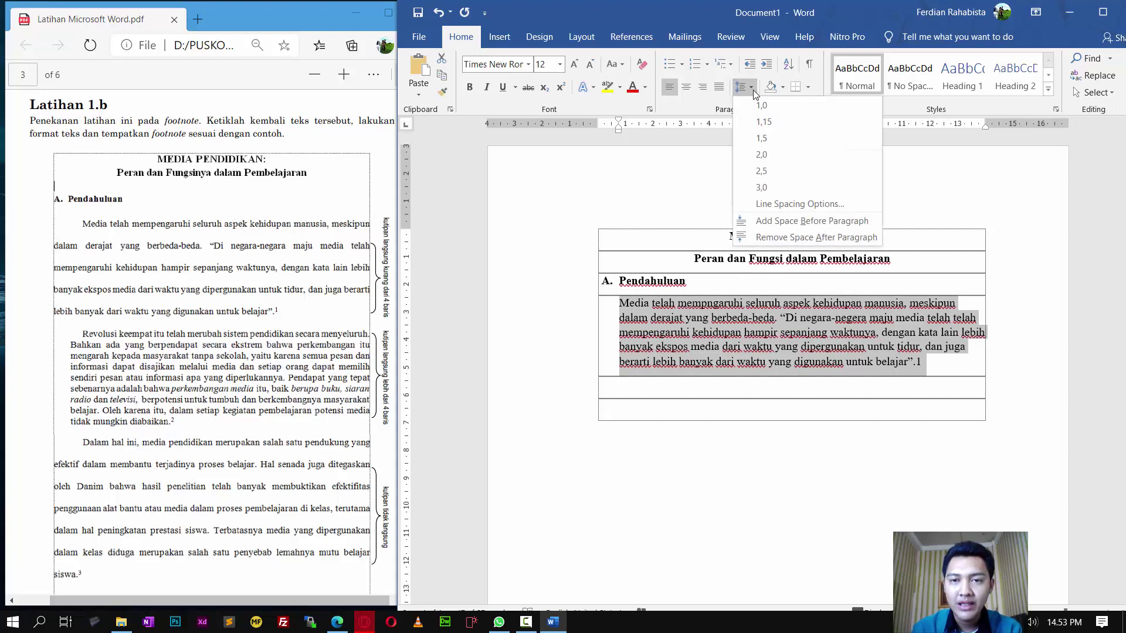
click(762, 154)
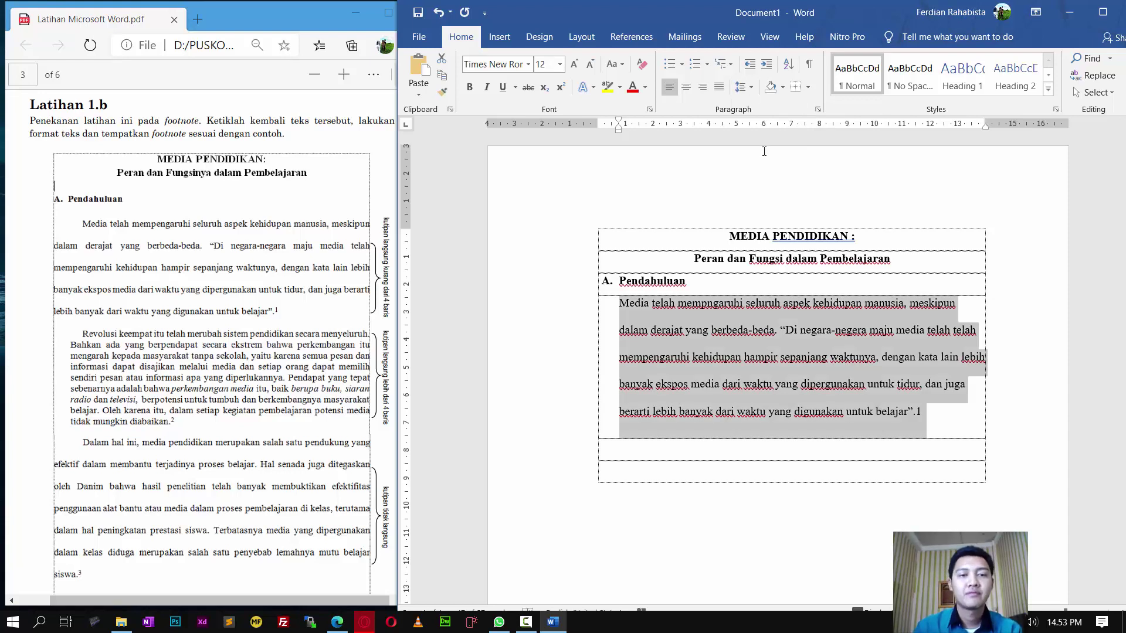
click(909, 411)
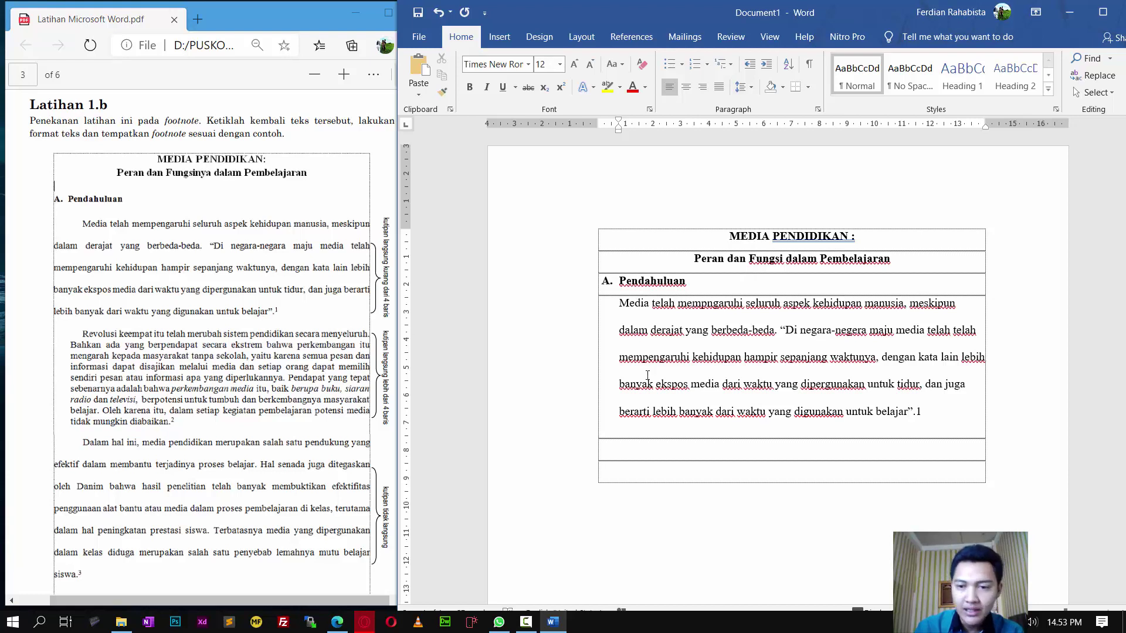
Step: Raise the '1' after belajar to superscript
drag(927, 414, 916, 414)
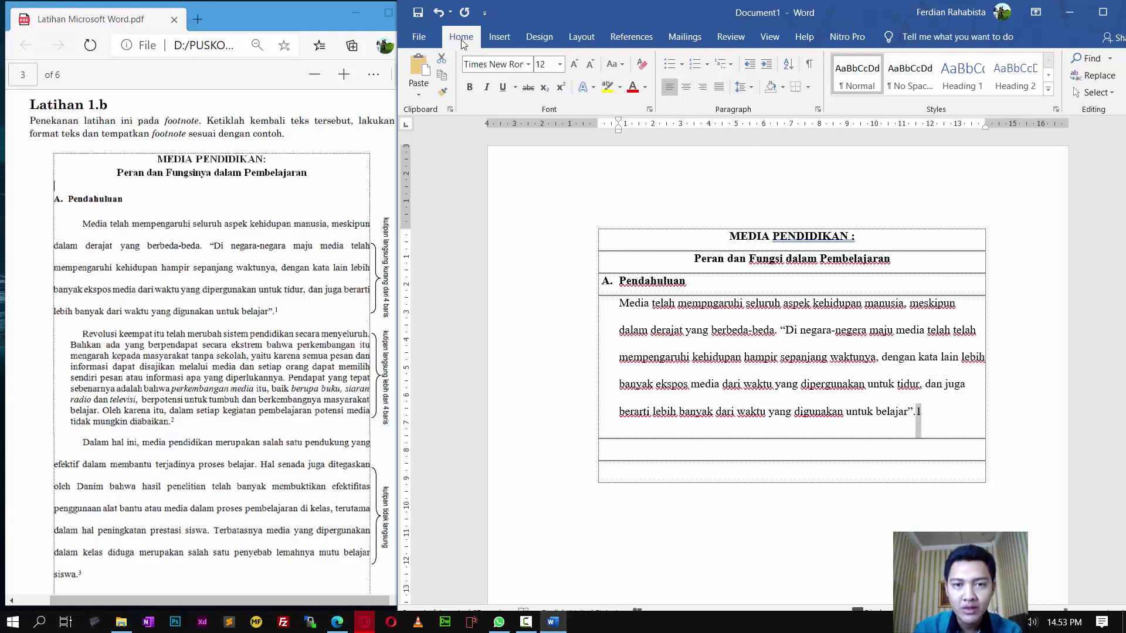
click(561, 88)
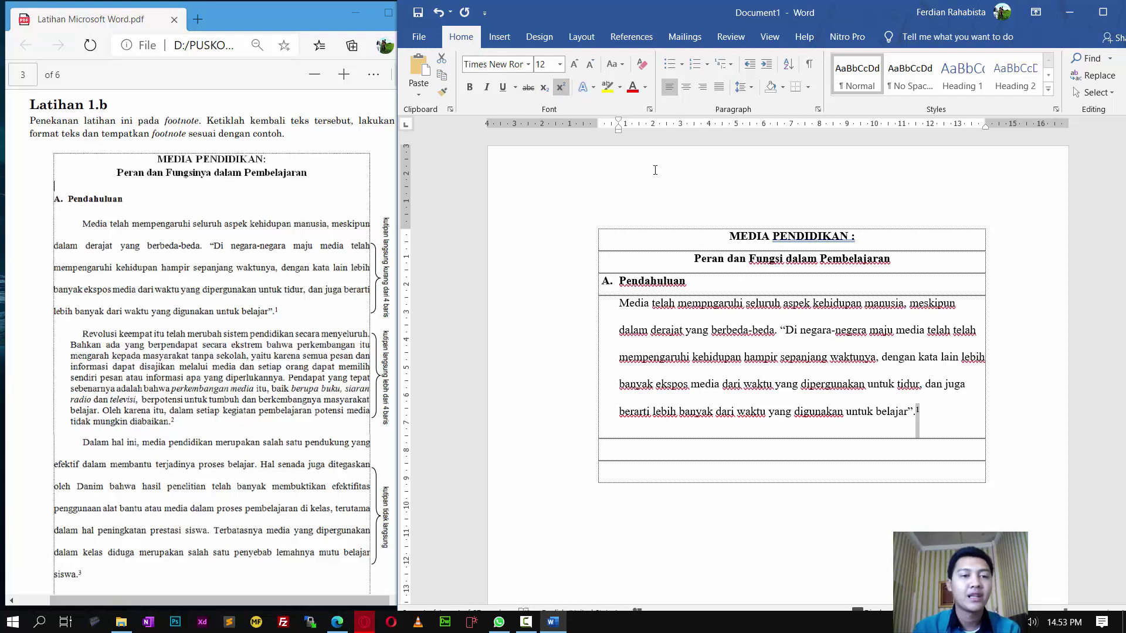
click(939, 417)
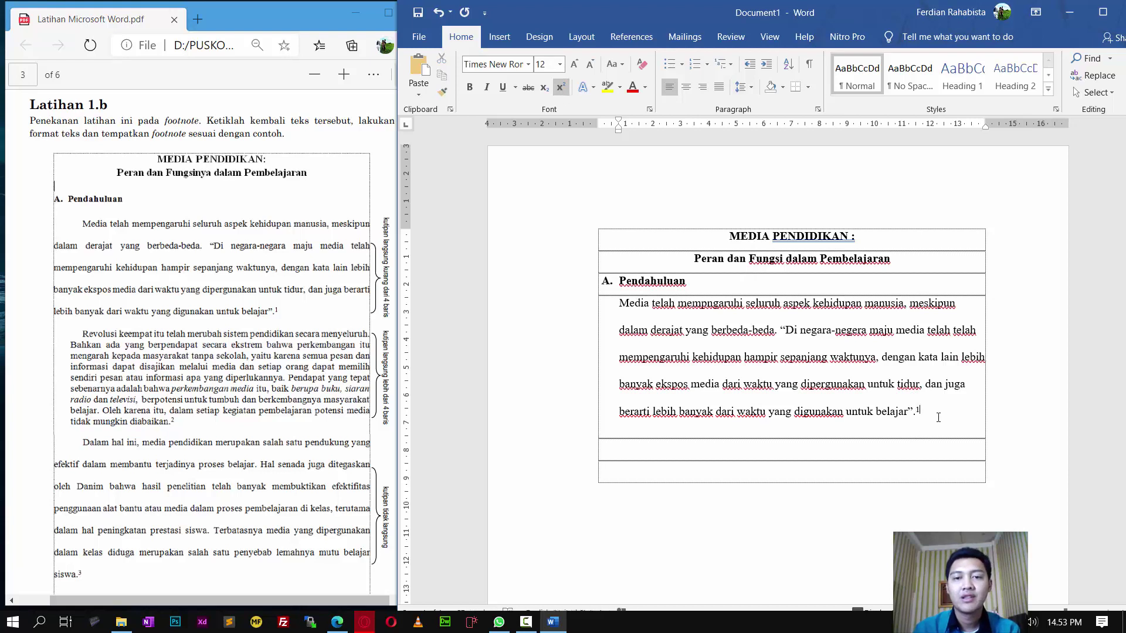
scroll(938, 418, down, 1)
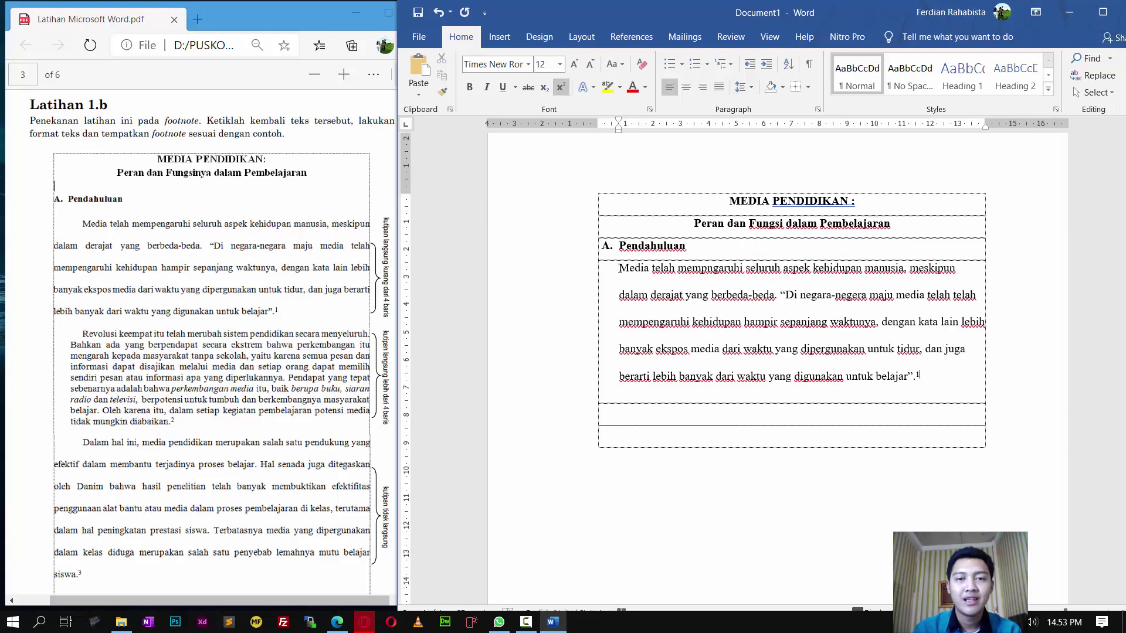
Step: Indent only the Media paragraph's first line, pulling its wrapped lines back to the cell edge
click(620, 268)
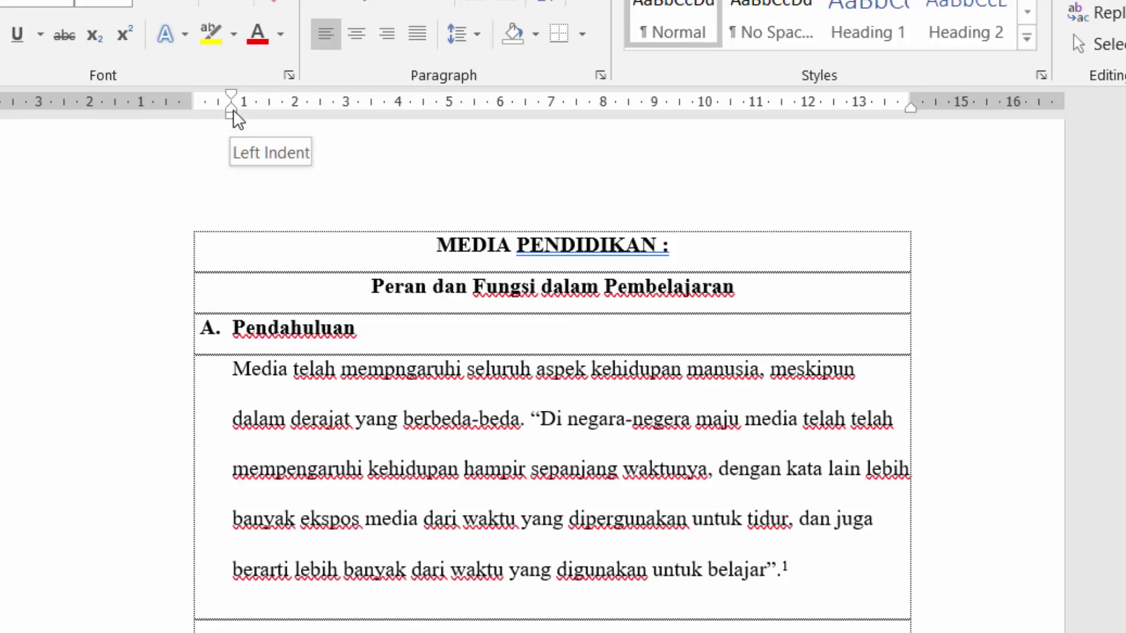
drag(232, 112, 196, 110)
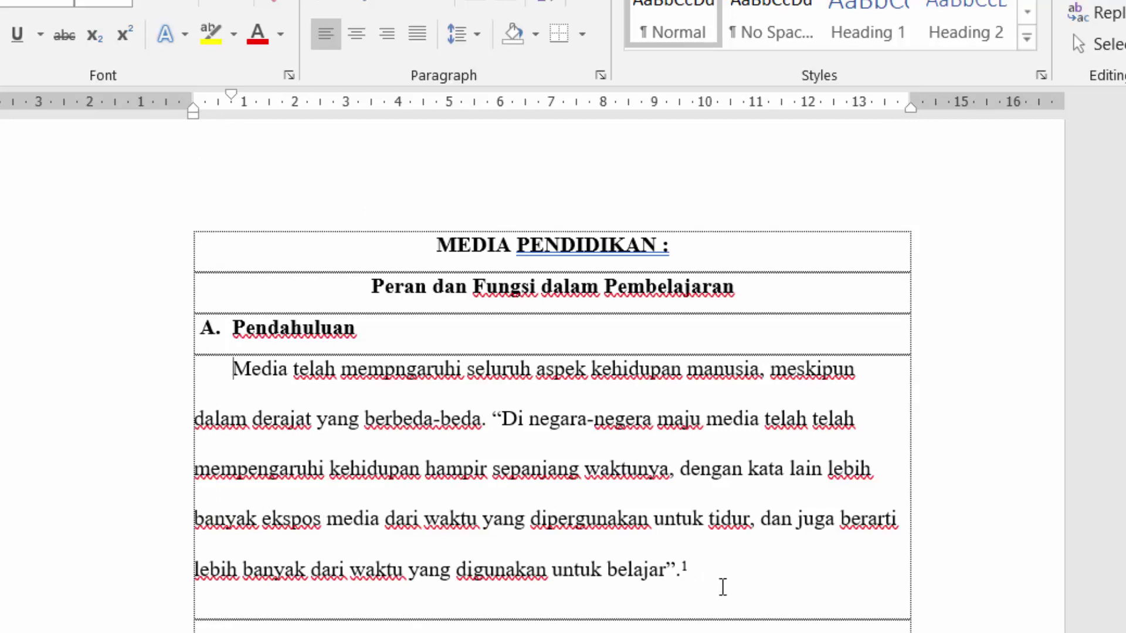
click(234, 628)
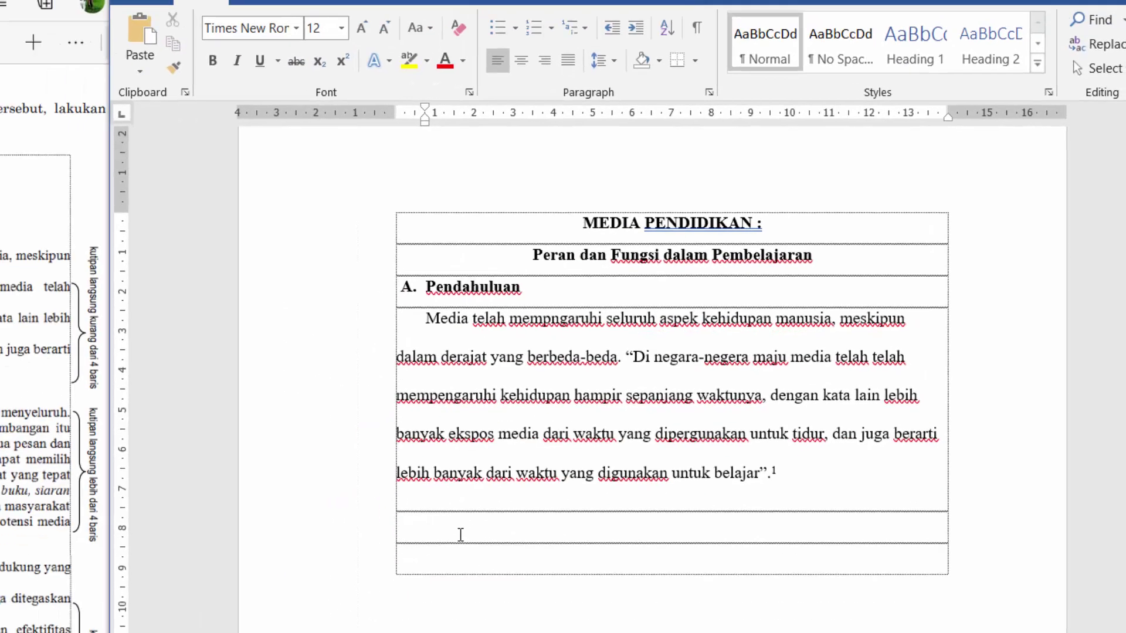
scroll(332, 300, down, 1)
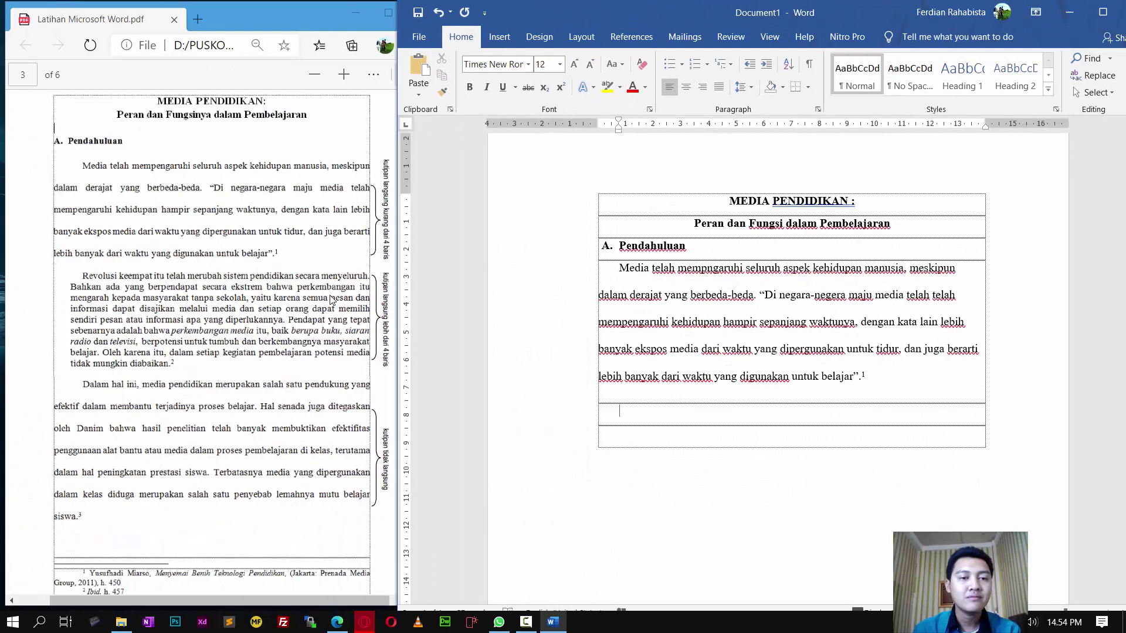
Step: In the next table row, type 'Revolusi keempat itu telah merubah system pendidikan…' up to 'tanpa sekolah, yaitu'
scroll(332, 300, down, 2)
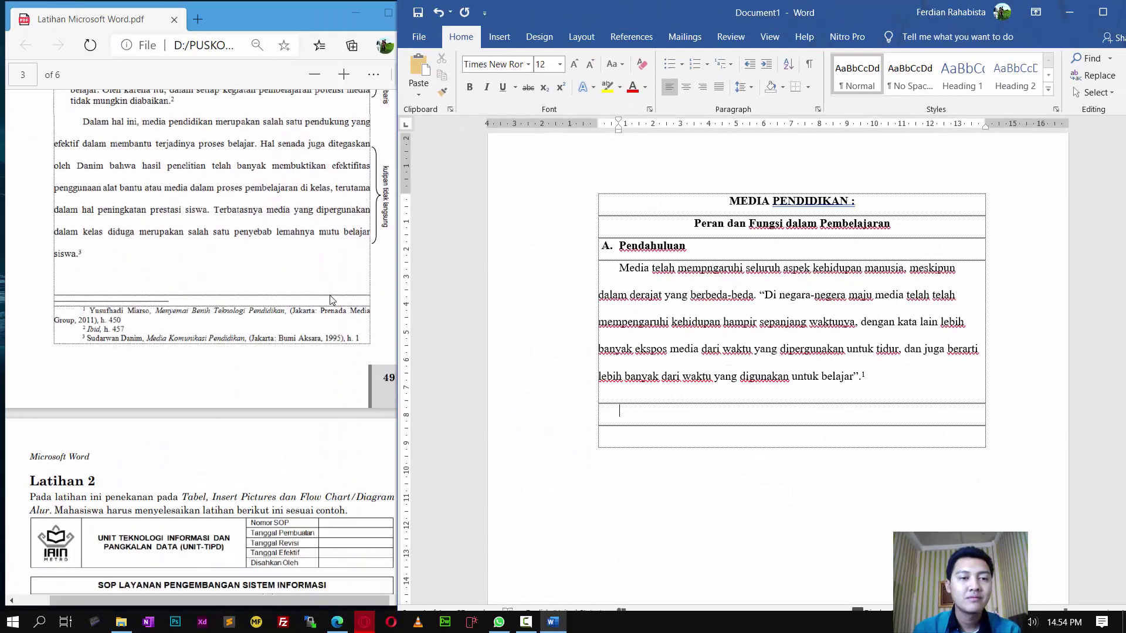
scroll(332, 300, up, 2)
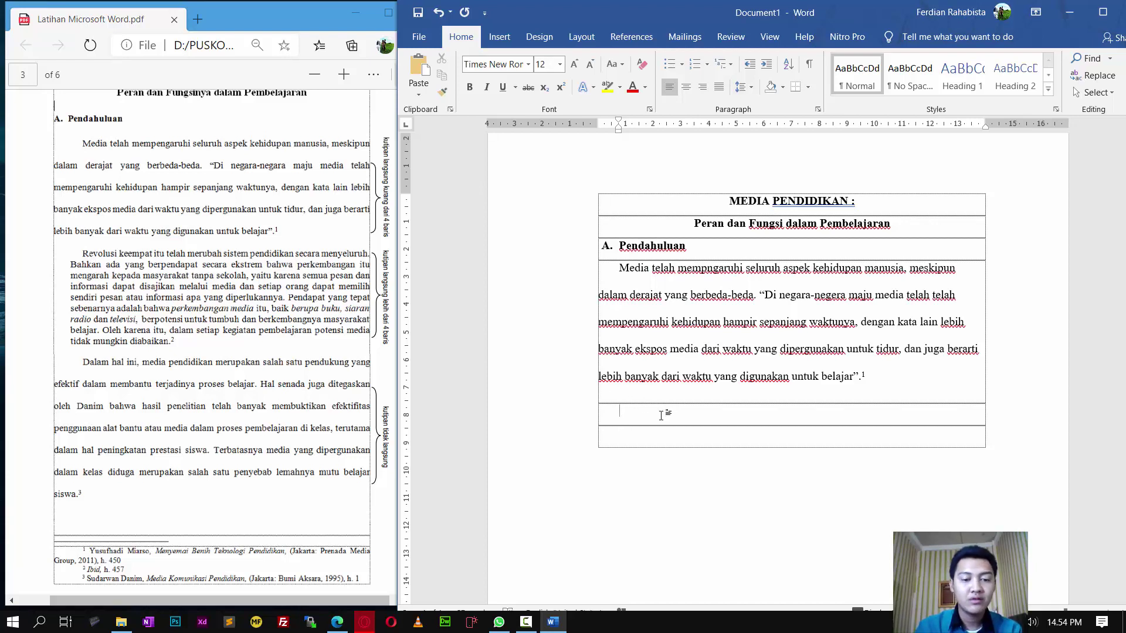
text(Re)
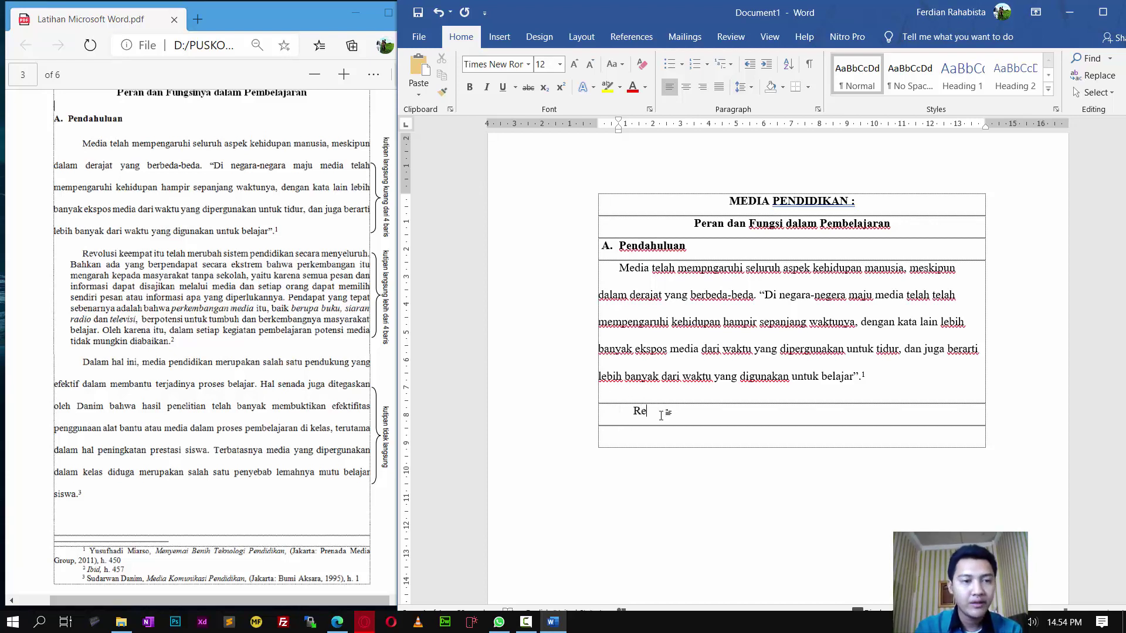
text(volusi keempat itu telah merub)
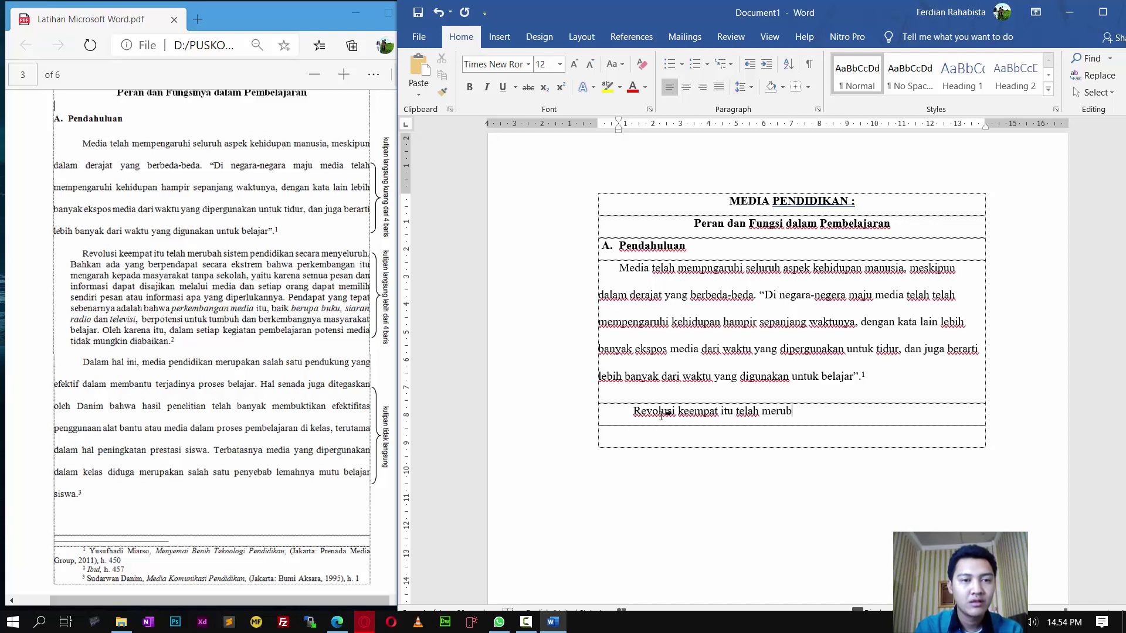
text(ah system pendidi)
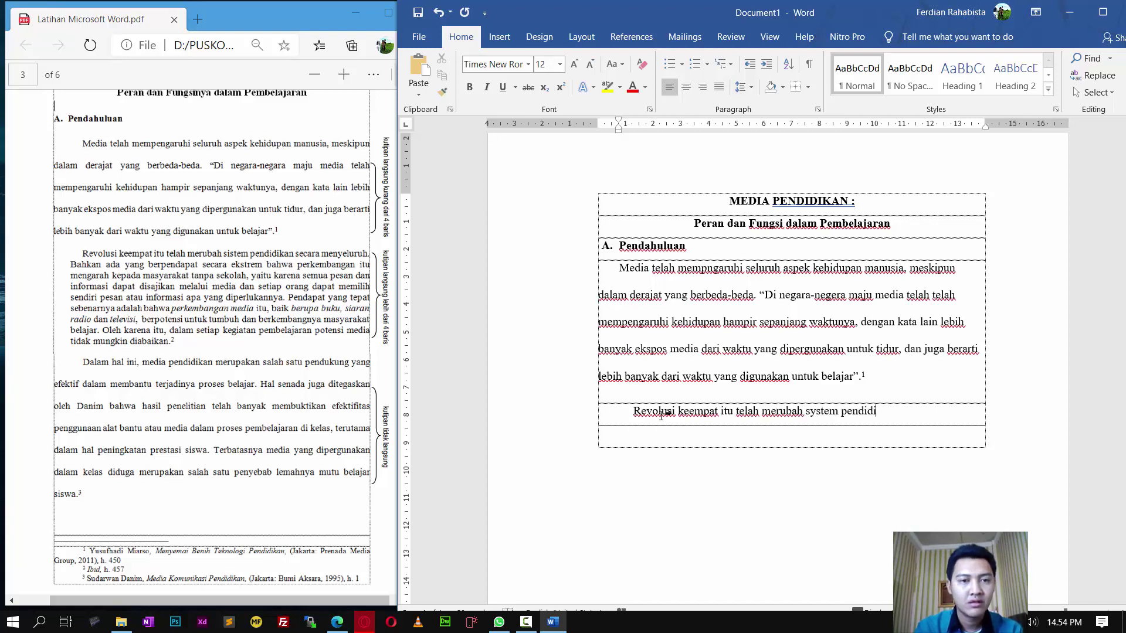
text(kan secara m)
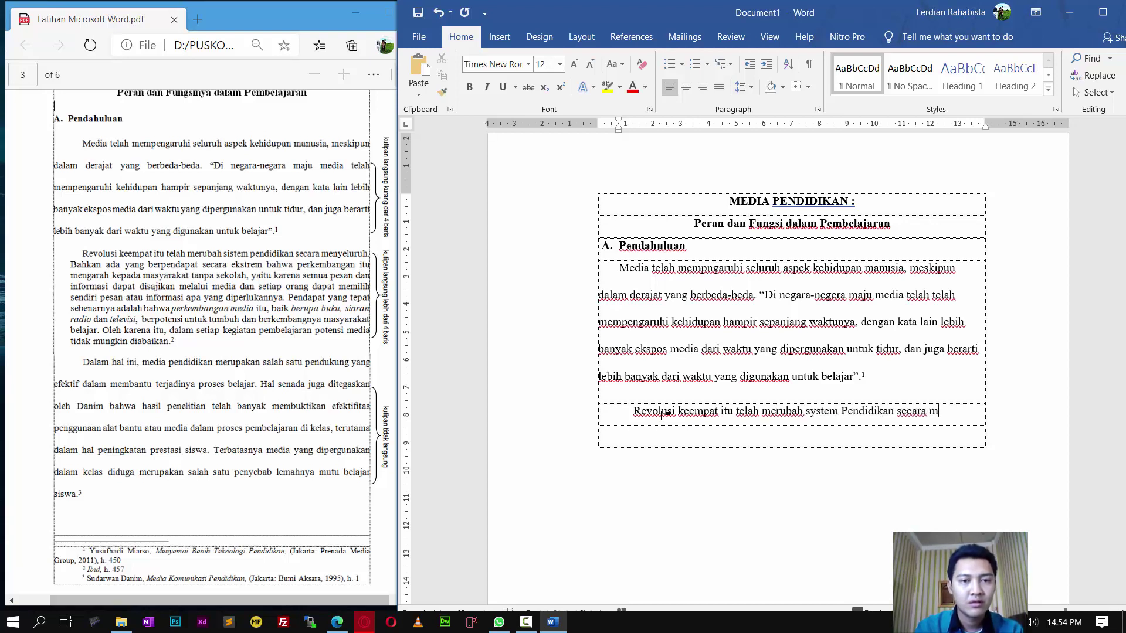
text(enyeluruh.)
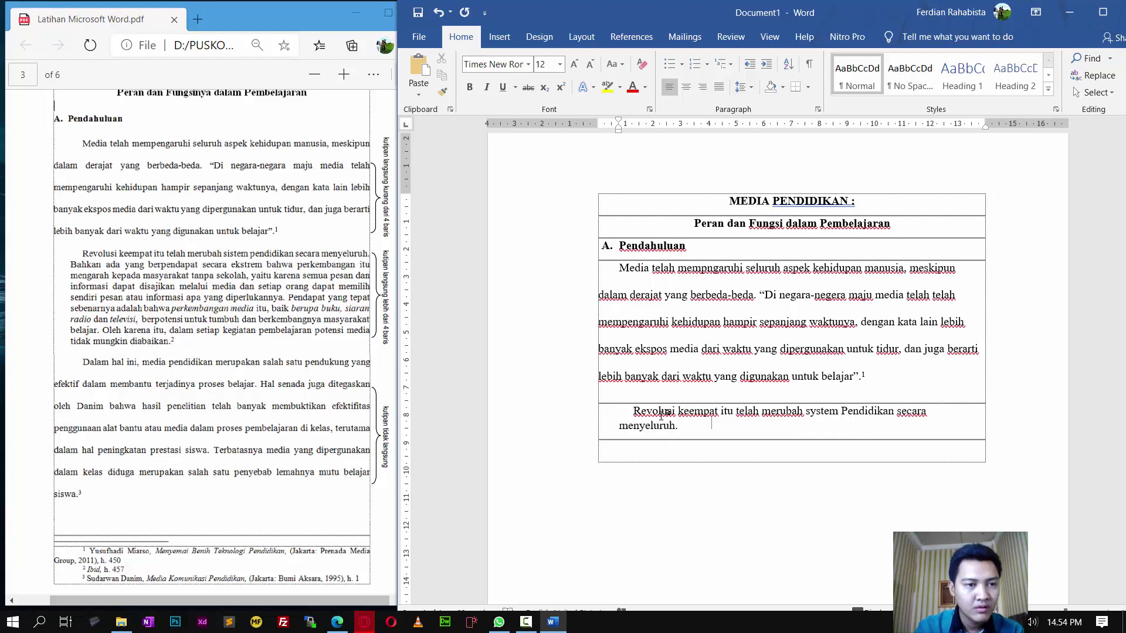
text( bahkan ada )
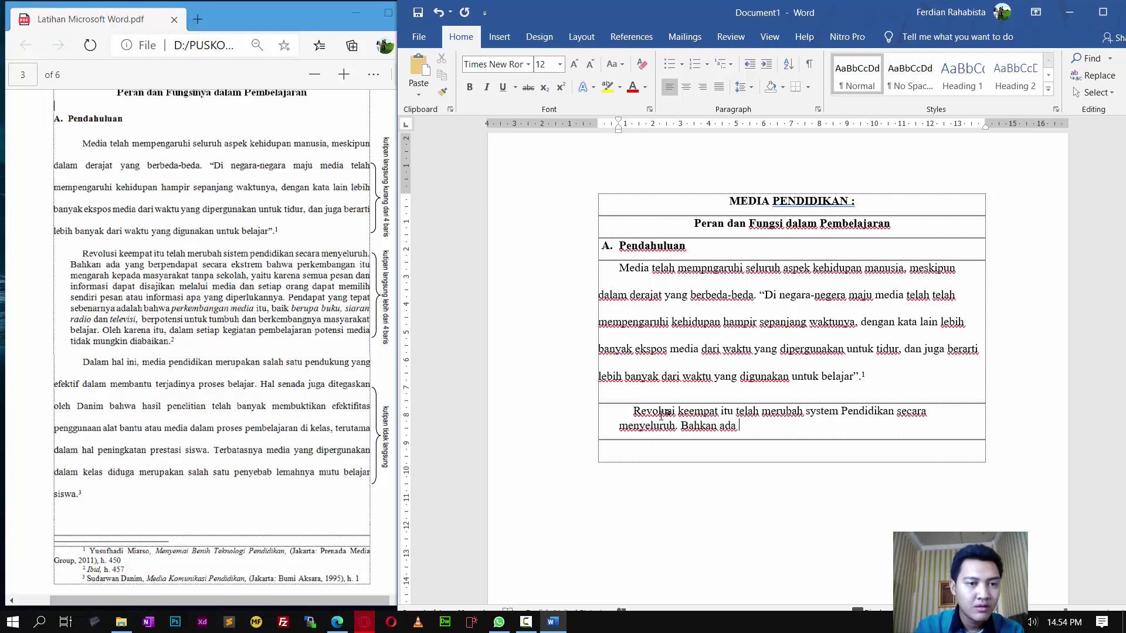
text(yang berpendap)
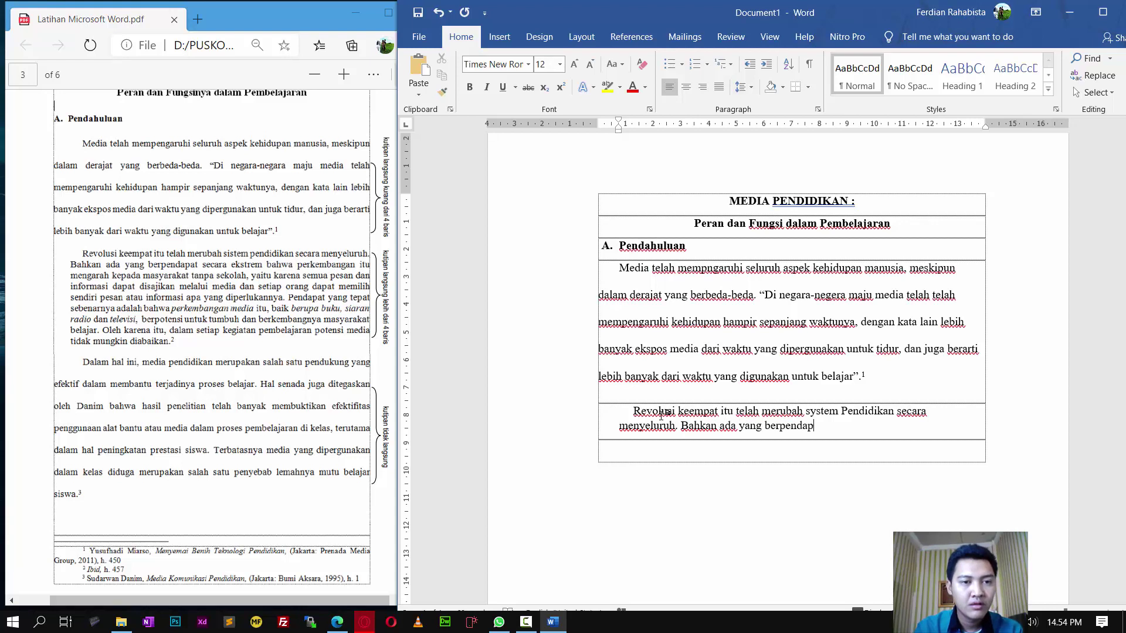
text(at secara eks)
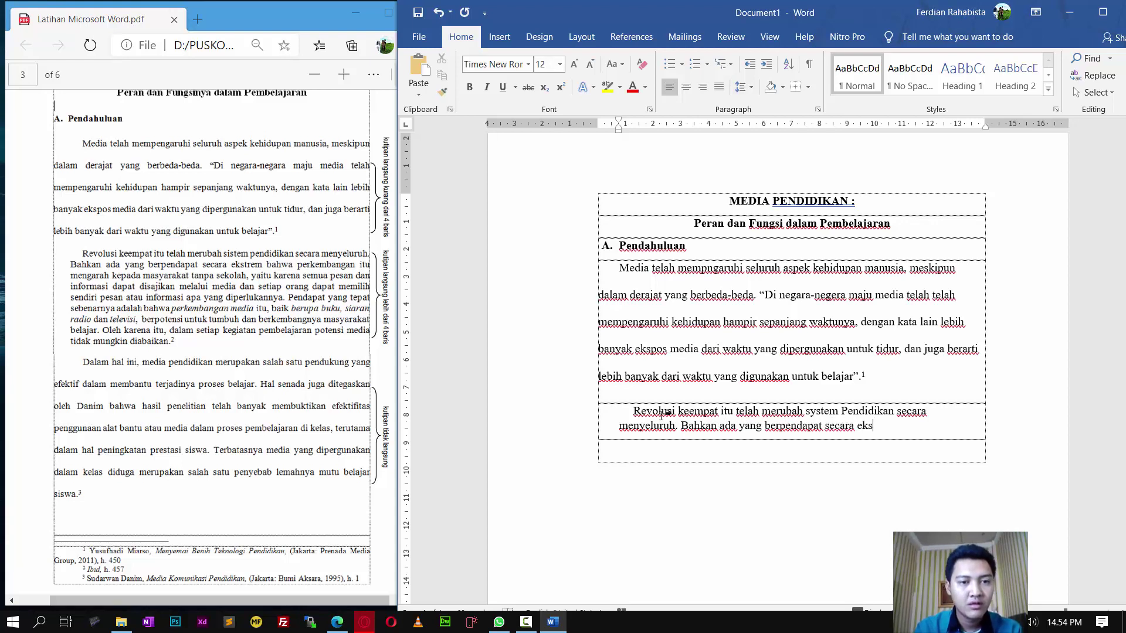
text(trem bahwa p)
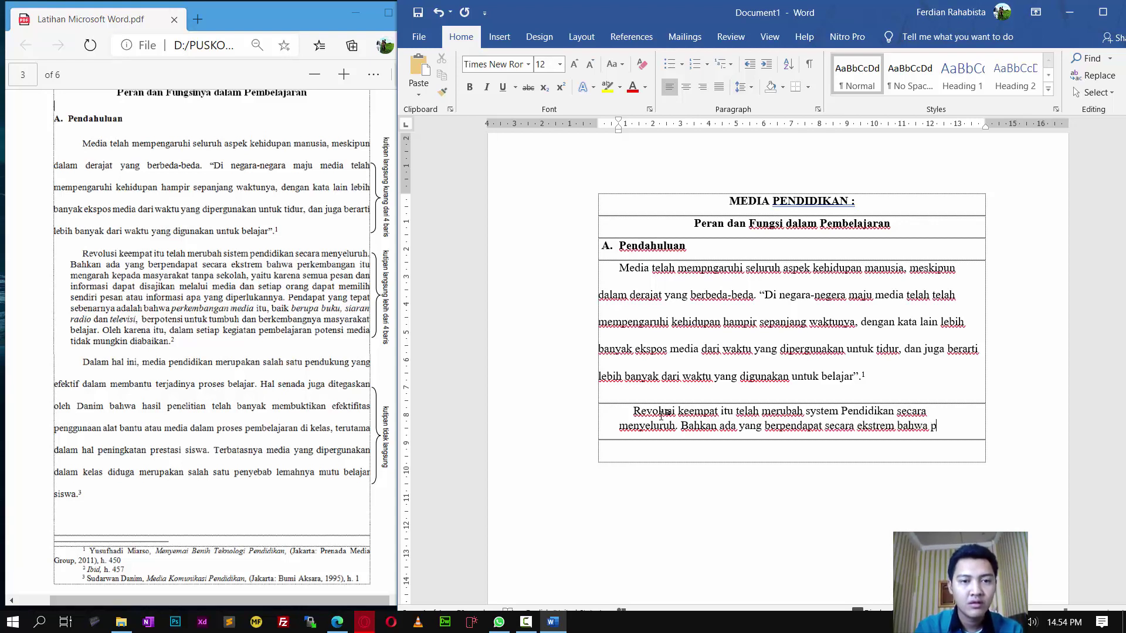
text(erkembangan i)
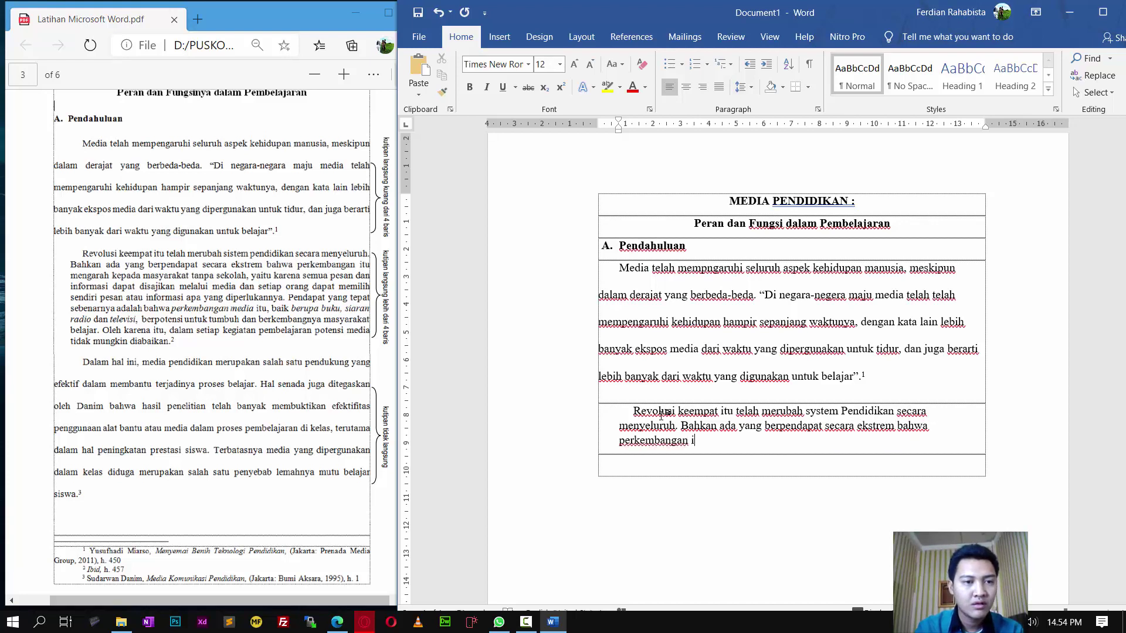
text(tu mengarah ke)
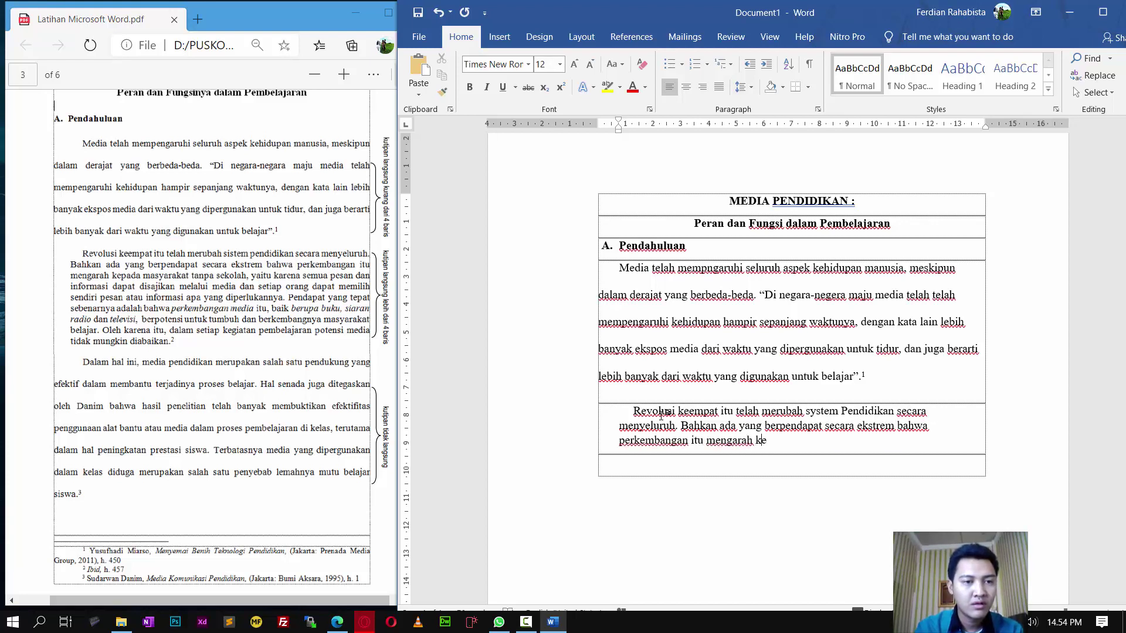
text(pada masya)
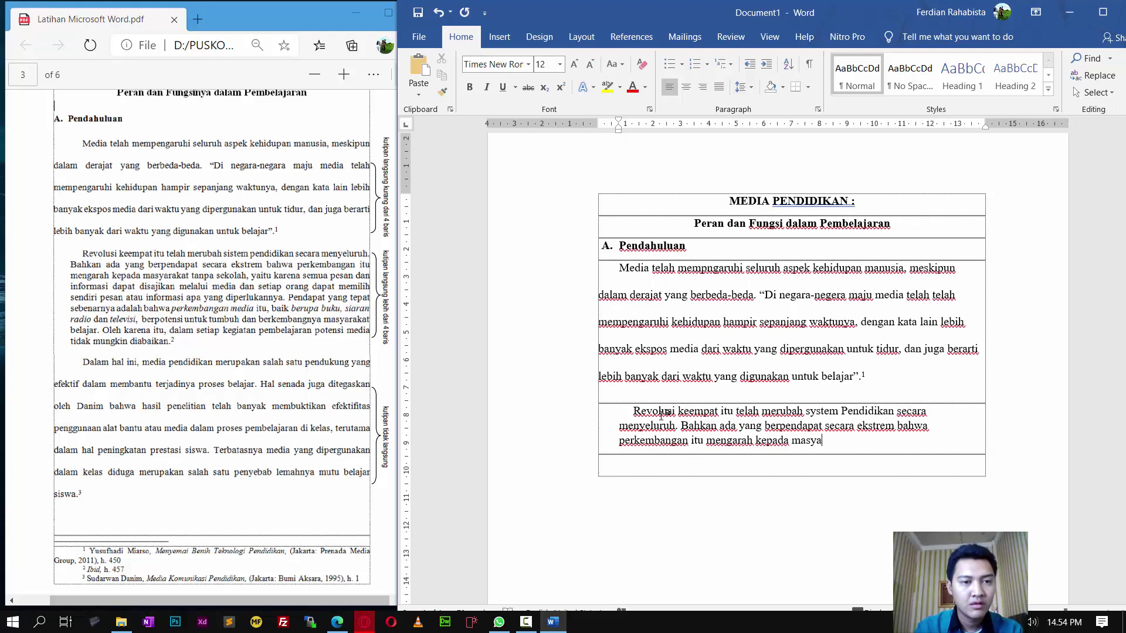
text(rakat tanpa s)
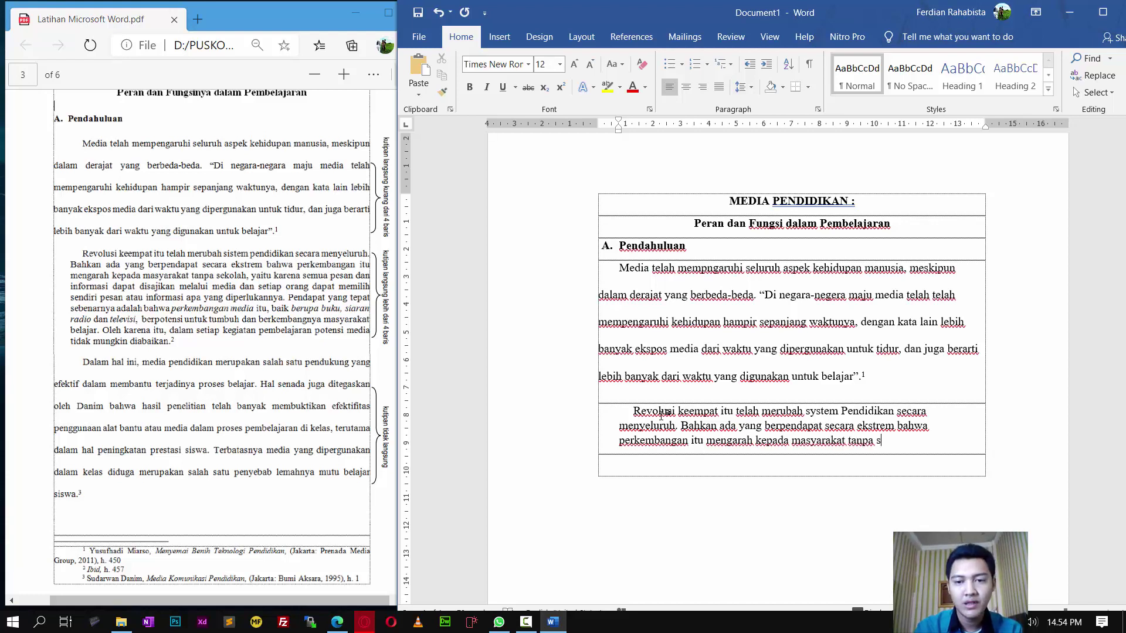
text(ekolah, ya)
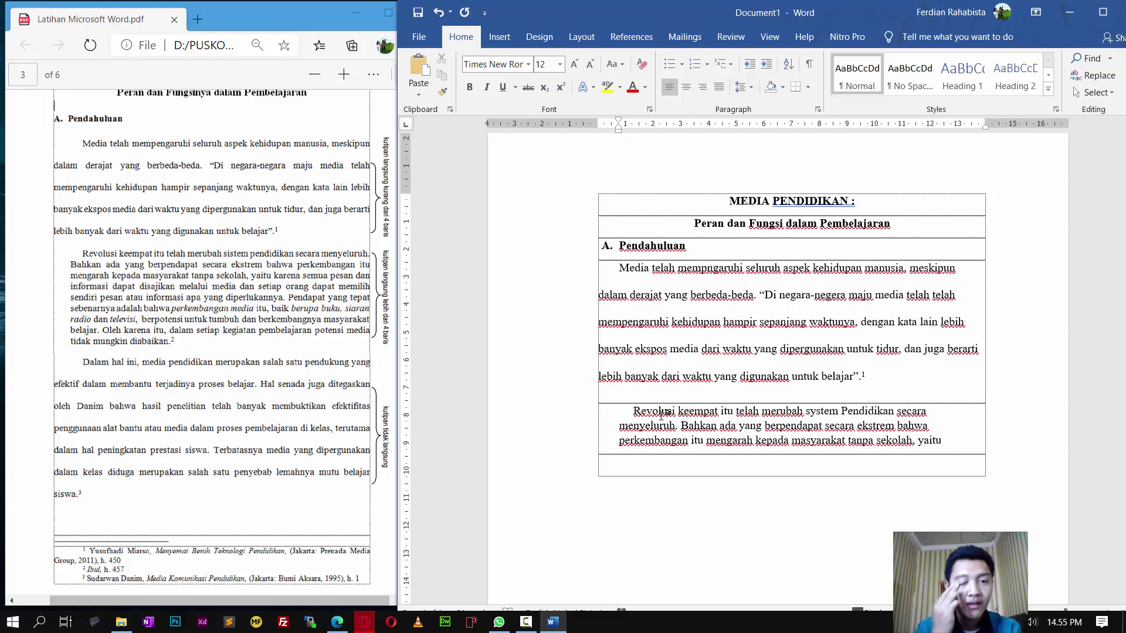
text(itu)
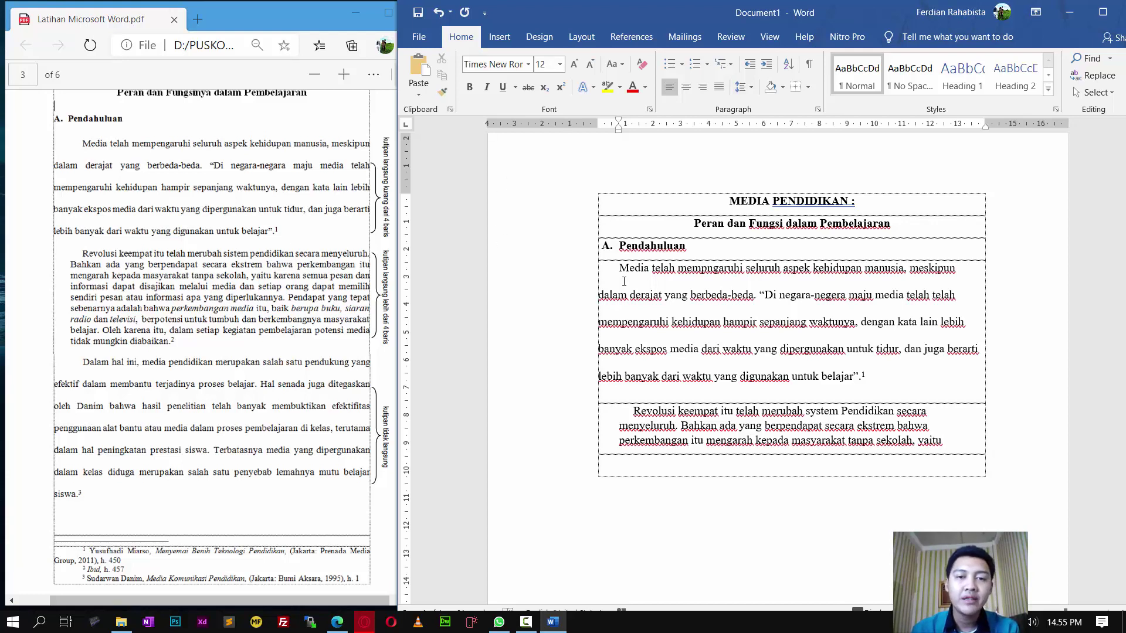
Step: Search '10fastfingers' in a new Opera tab and open the 10FastFingers.com site
click(361, 627)
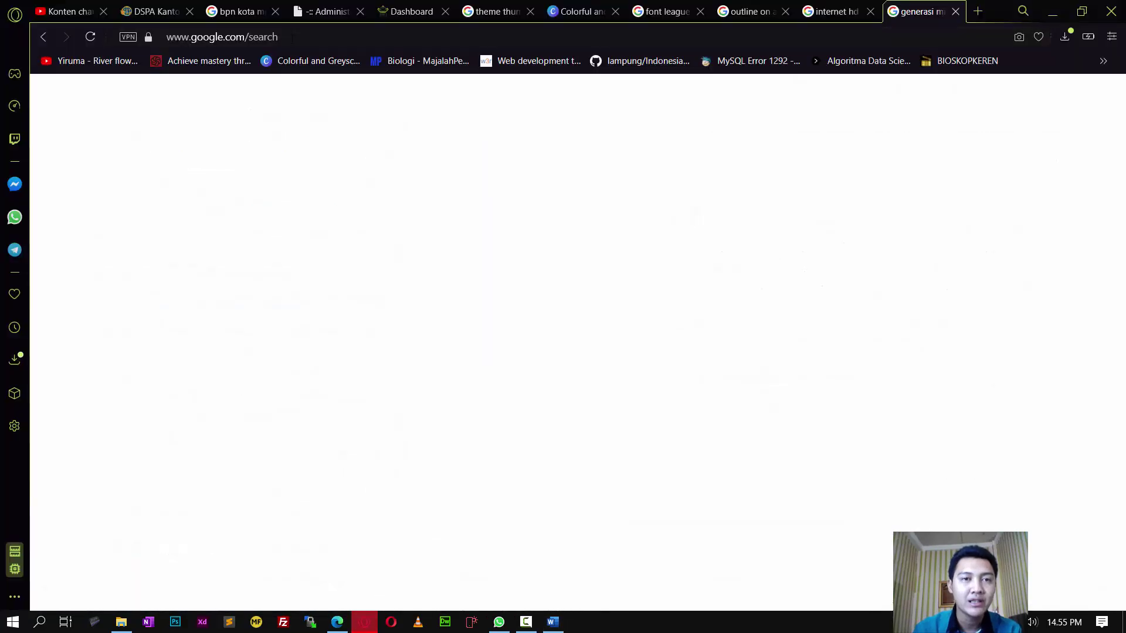
click(977, 11)
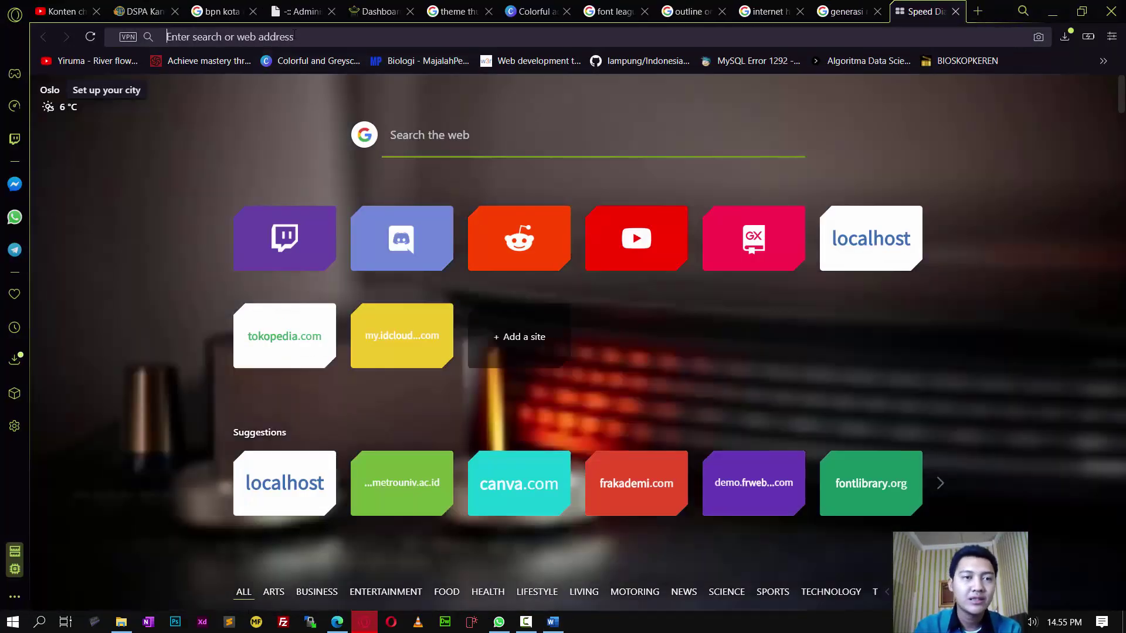
text(10)
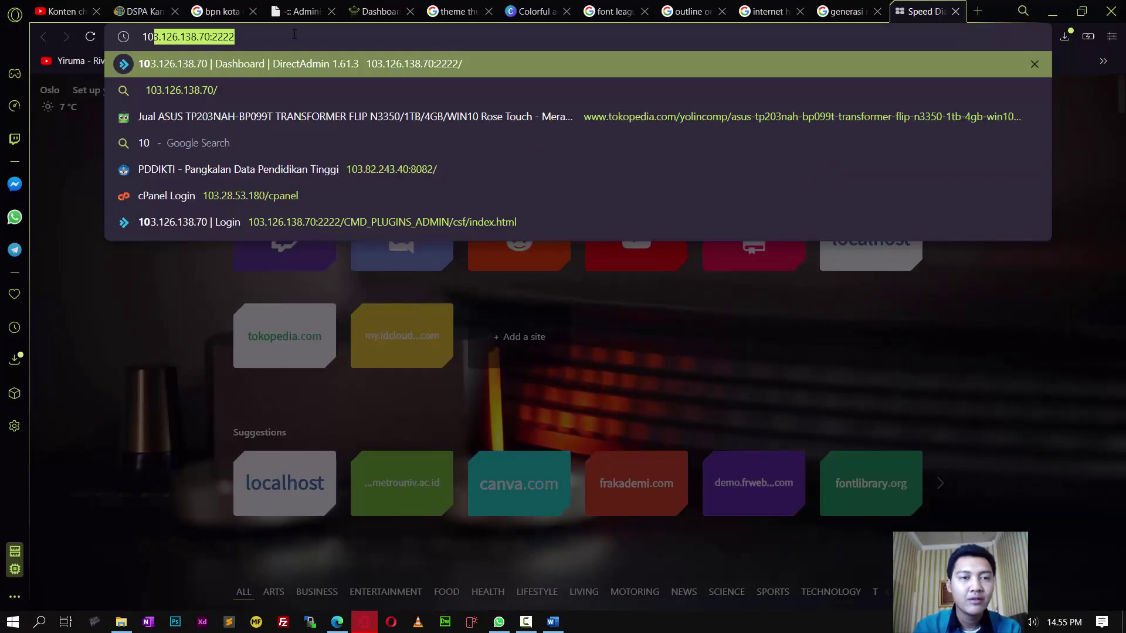
text(fastfingers)
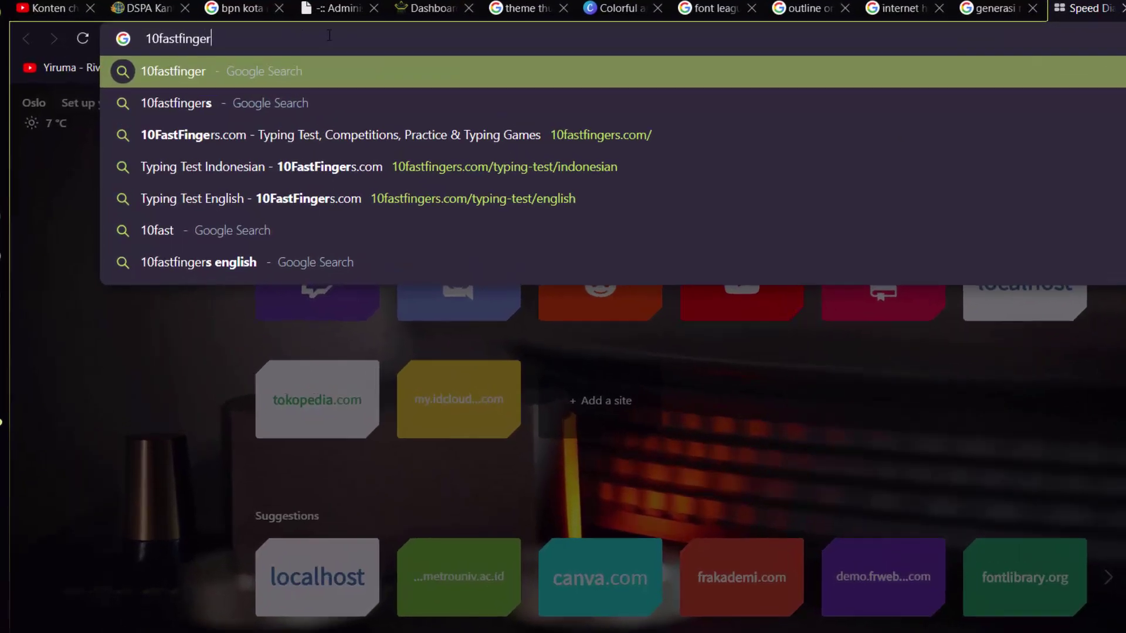
key(Down)
key(Up)
key(Return)
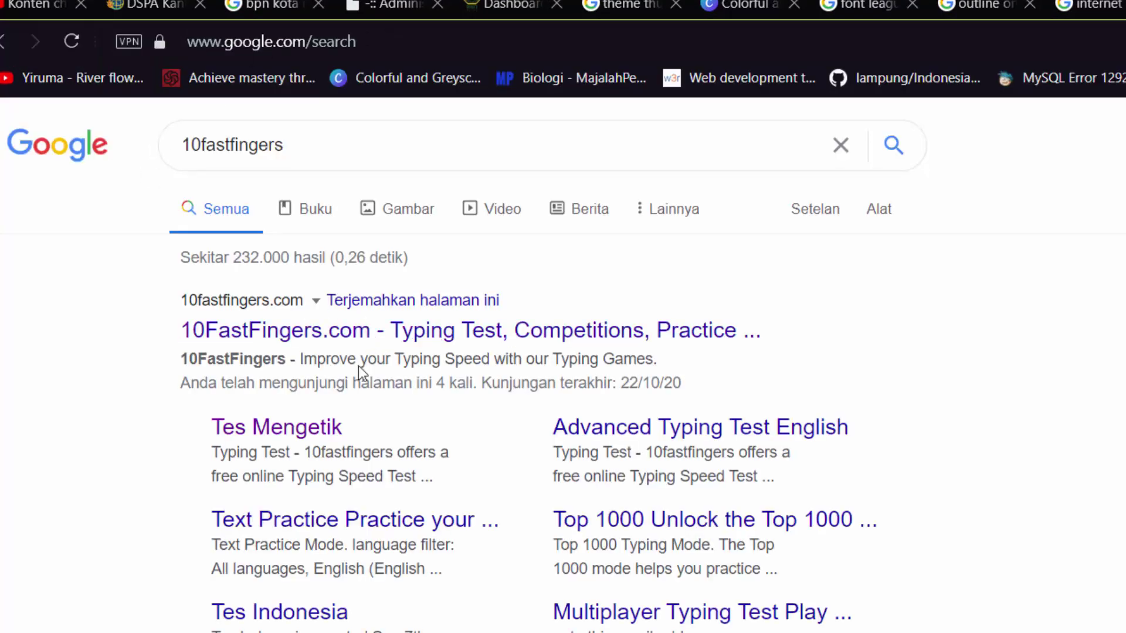
click(361, 346)
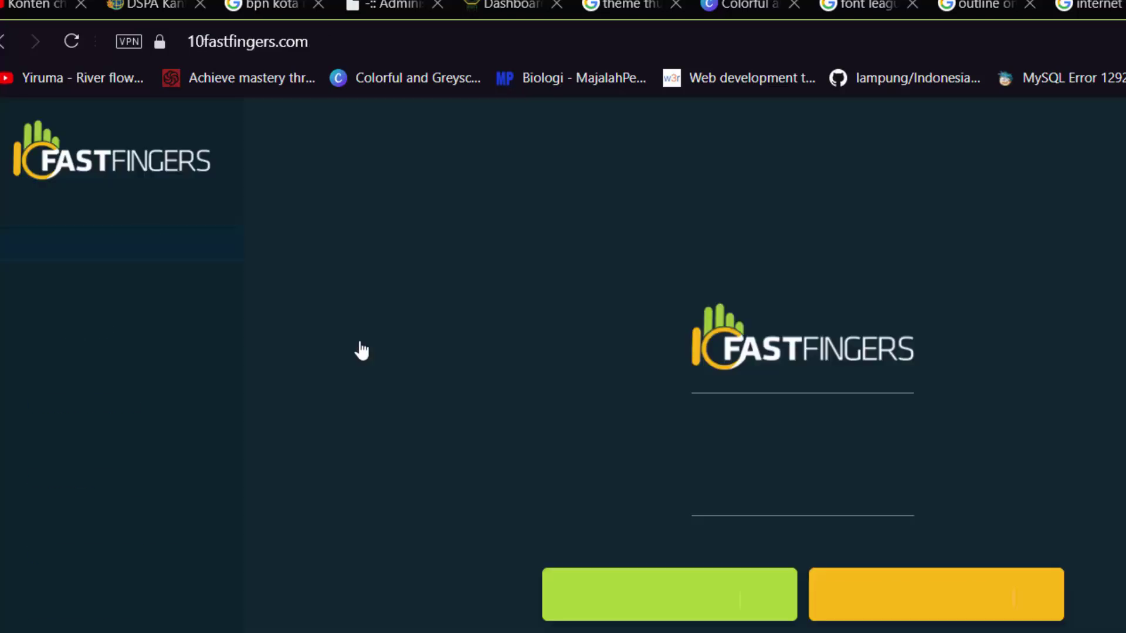
Step: Run an Indonesian typing test on 10FastFingers, then close the tab and minimise Opera
click(608, 608)
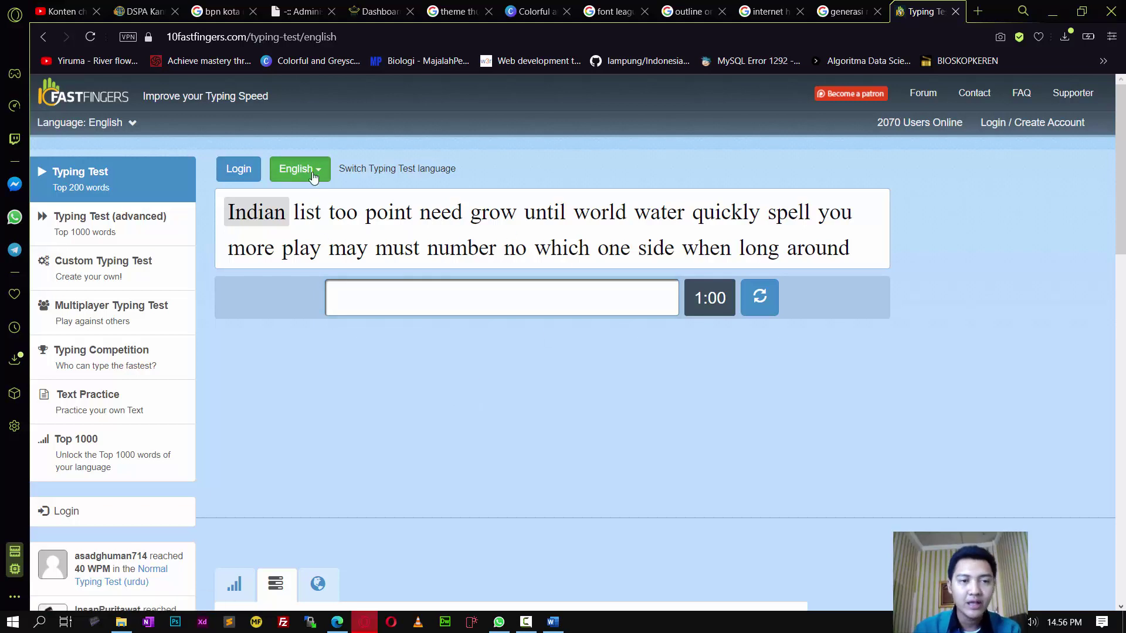
click(314, 175)
click(263, 418)
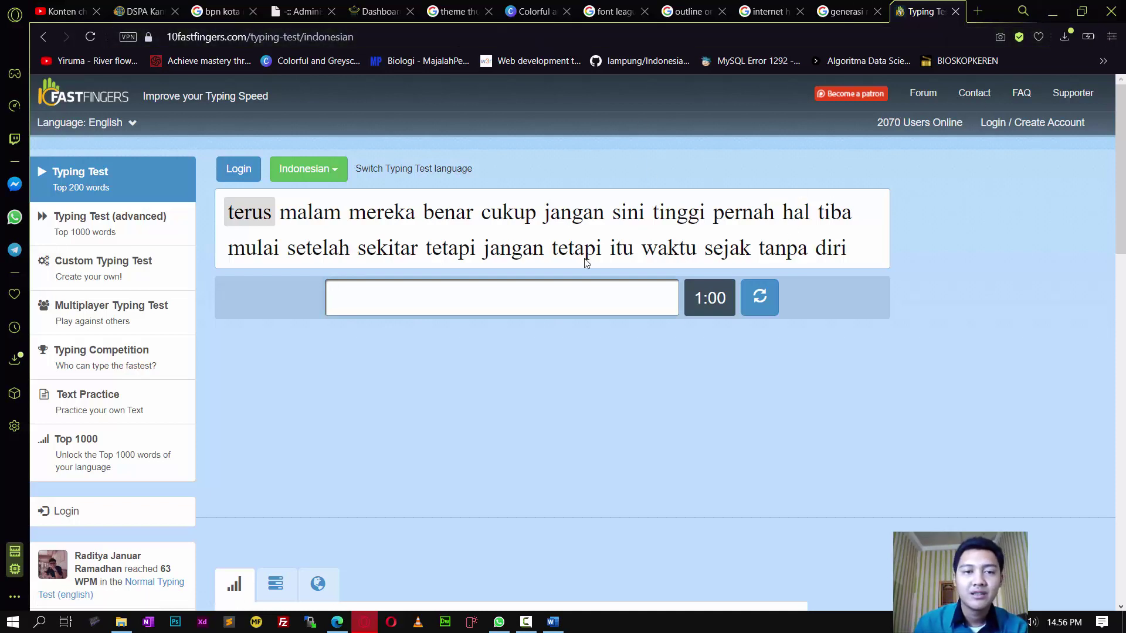
text(terus malam mereka benar cukup)
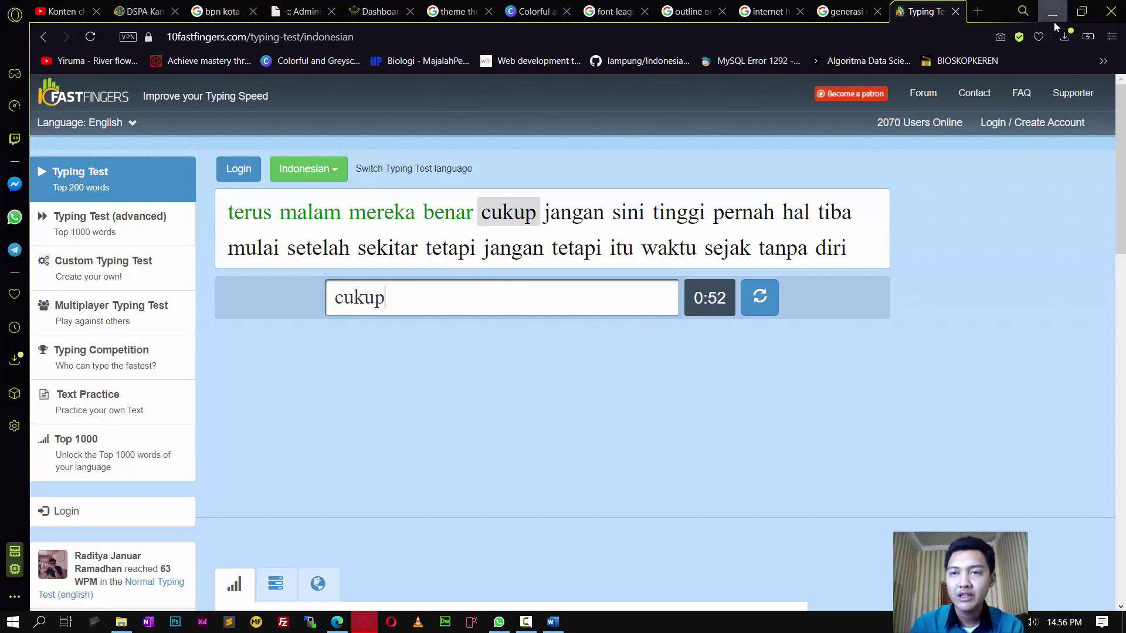
click(844, 12)
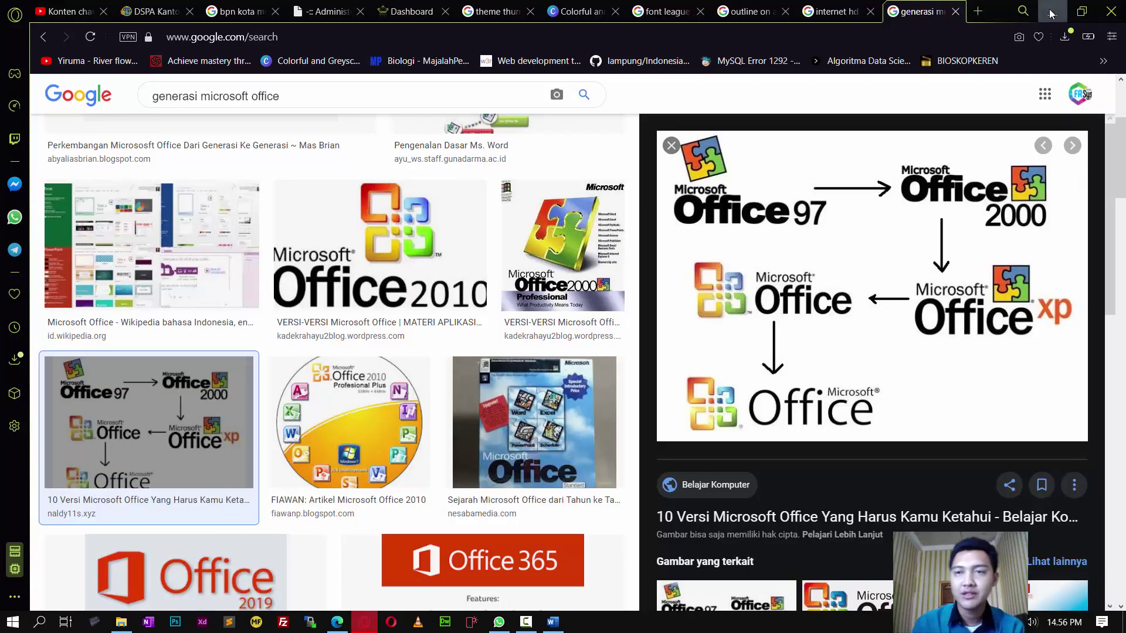
click(1052, 11)
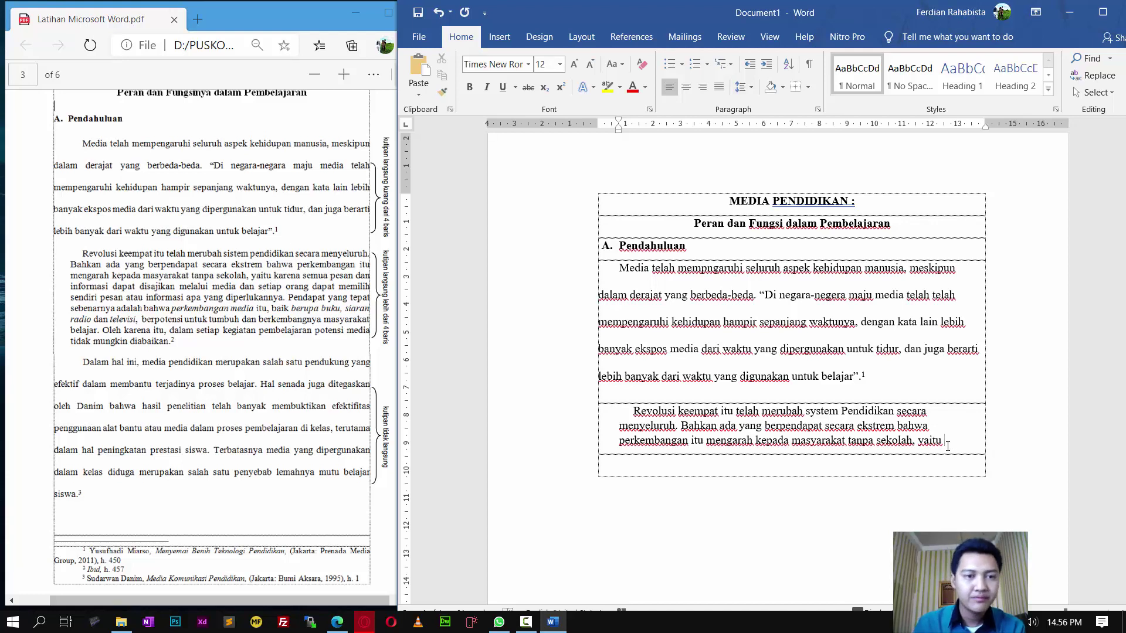
Step: Continue the Revolusi paragraph from 'karena semua pesan dan informasi' through 'siaran radio dan televisi', fixing typos
text(karena semua pesan da)
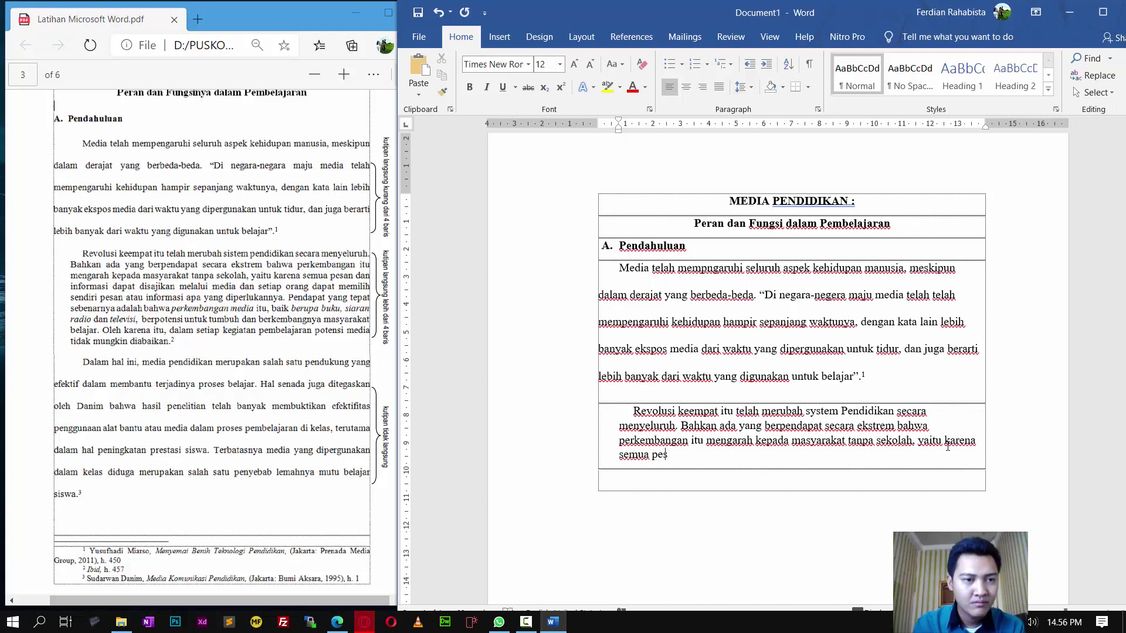
text(n informasi dapat sid)
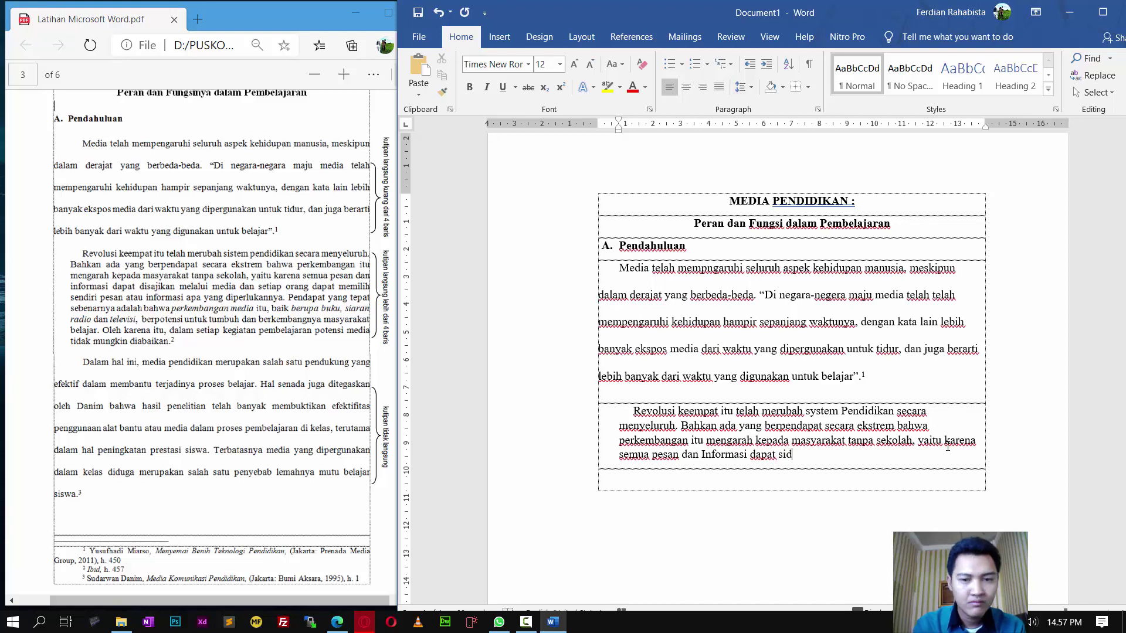
key(BackSpace)
text(dis)
text(ajikan melalui)
text( media dan setiap )
text(orang dapat memi)
text(lih sendiri pesa)
text(n atau Informasi a)
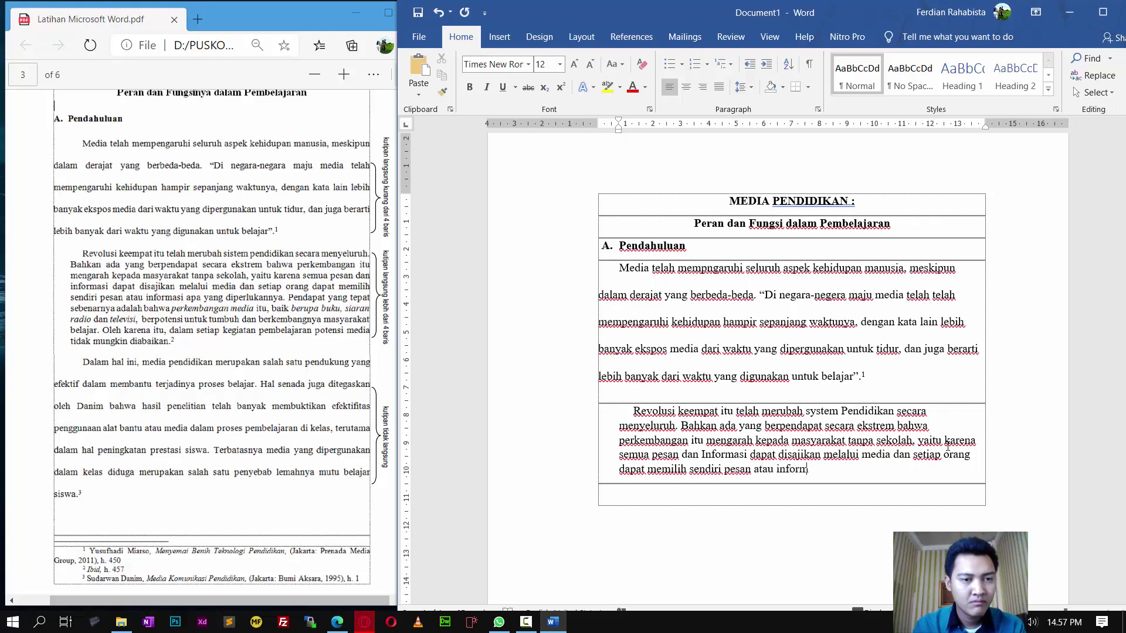
text(pa y)
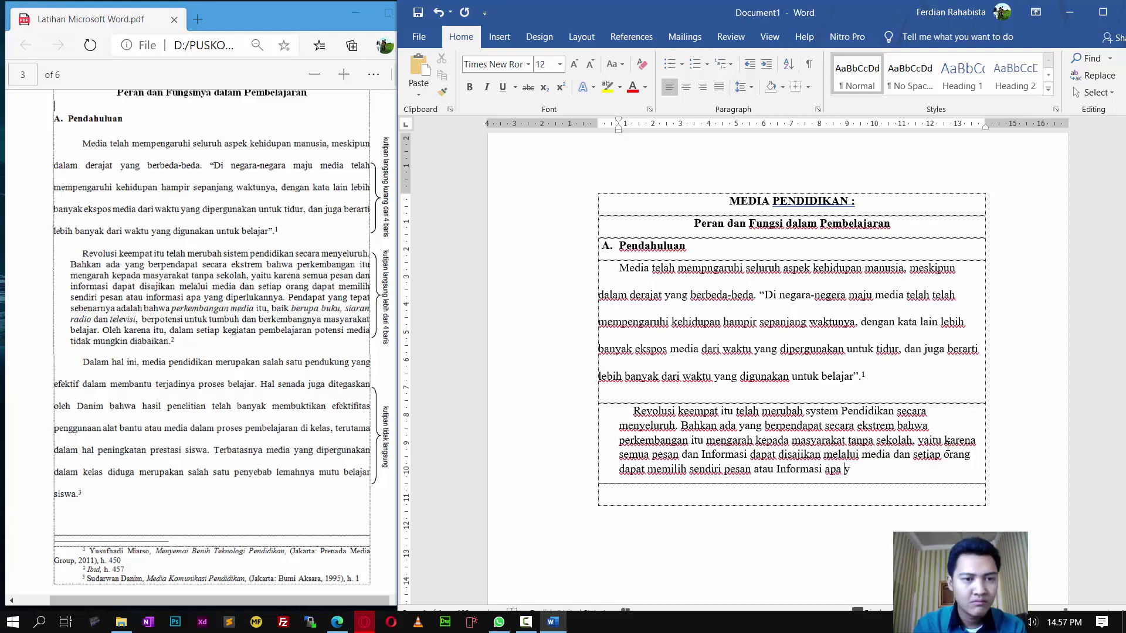
text(ang diperlu)
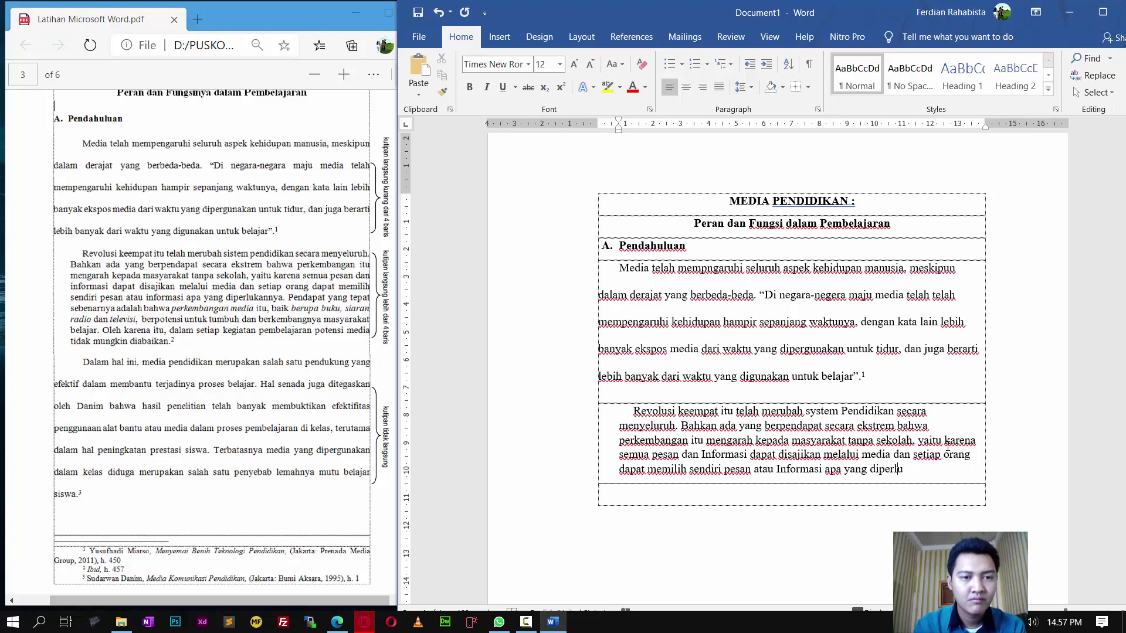
text(kannya. pendap)
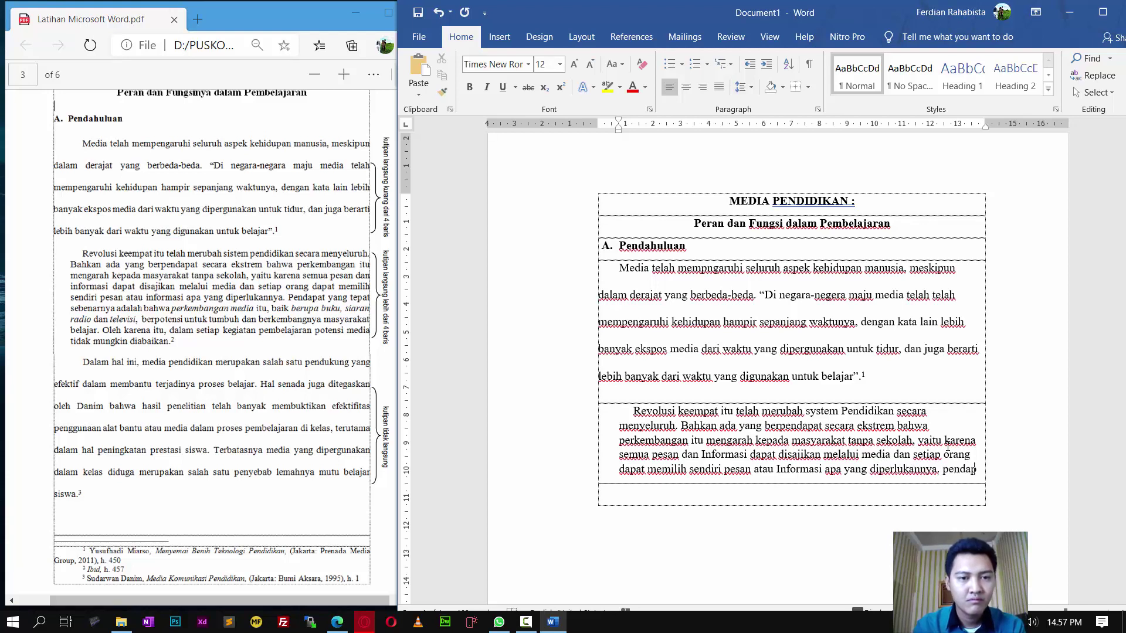
text(at yang tepat)
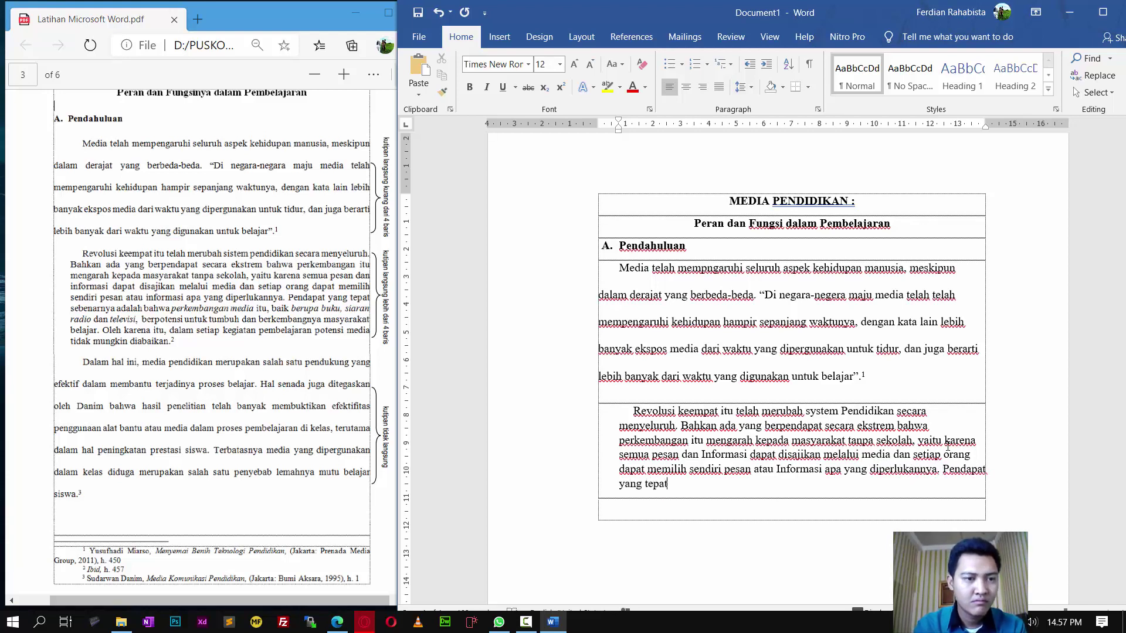
text( sebenarnya ada)
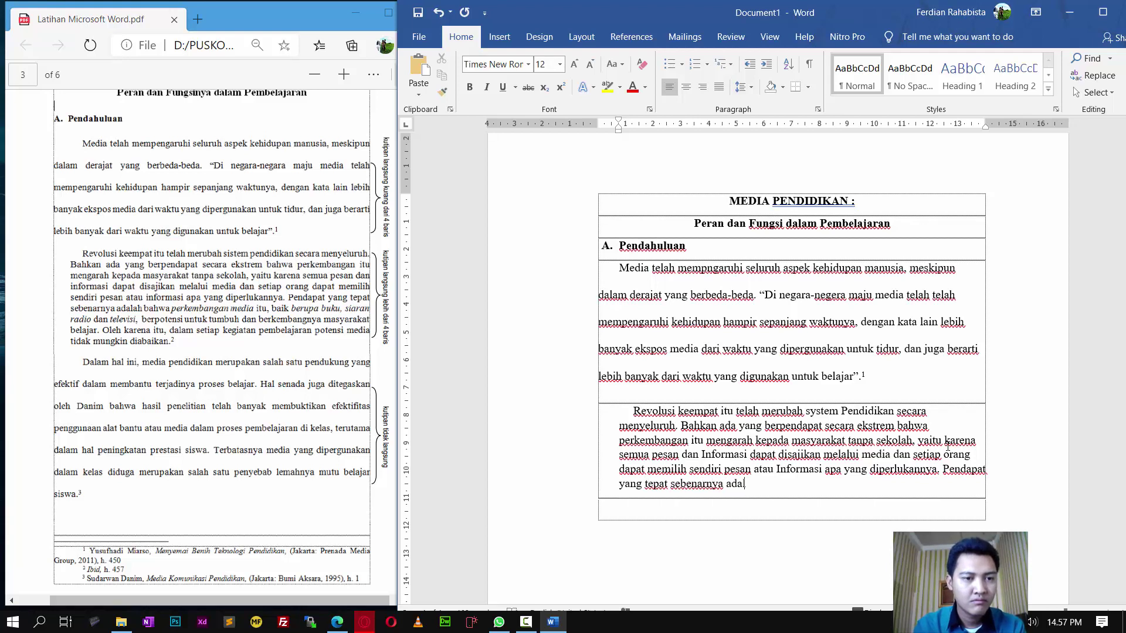
text(lah bahwa perk)
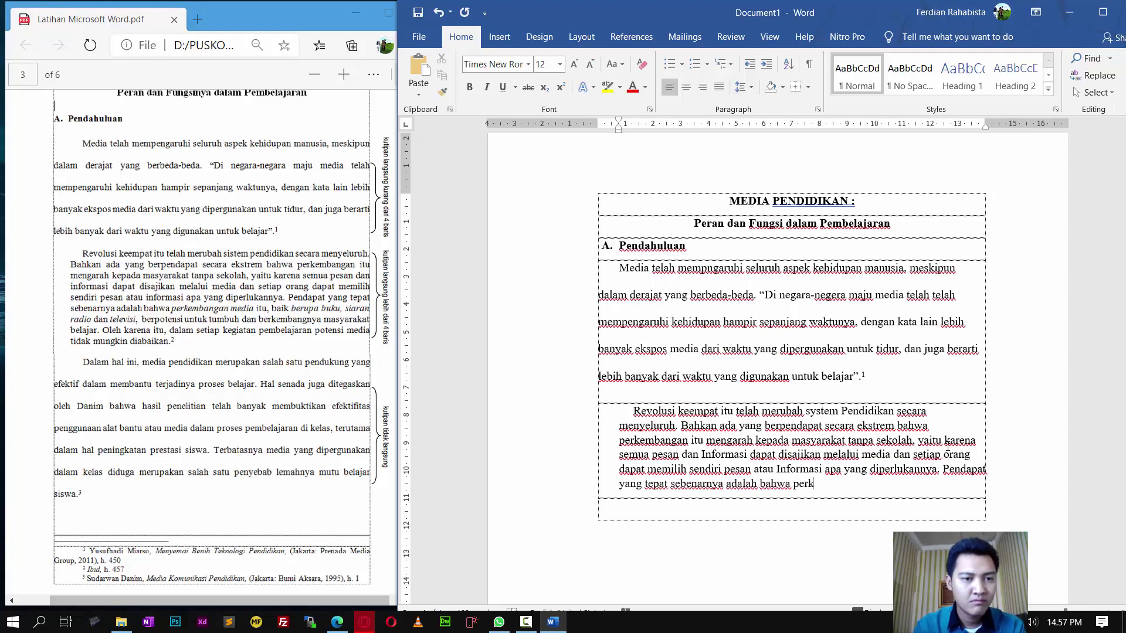
text(embangan med)
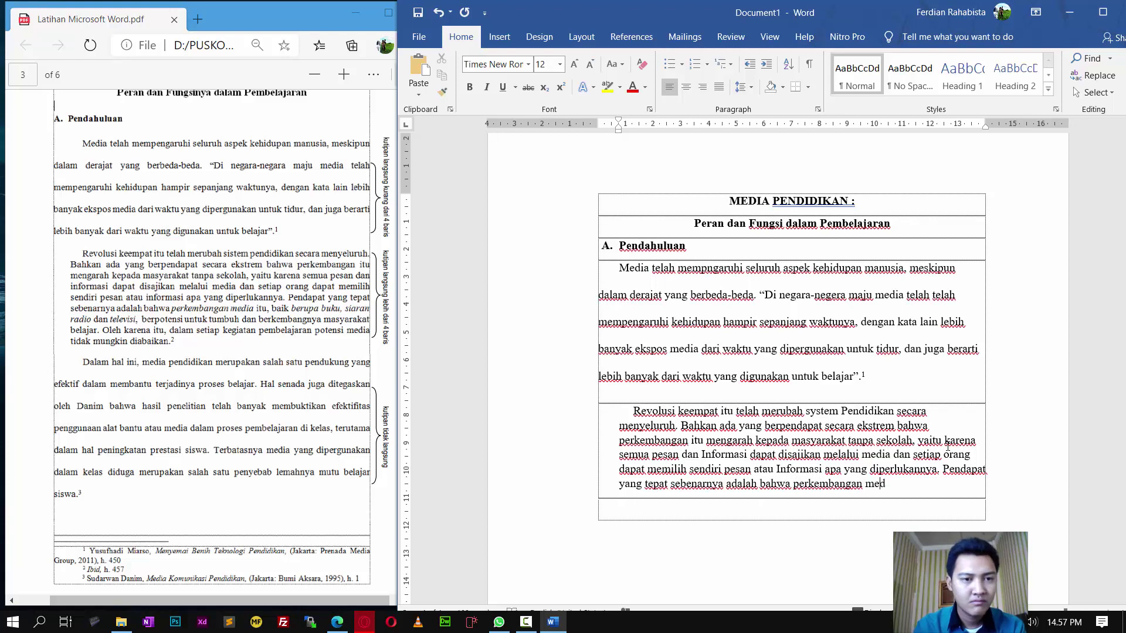
text(ia itu)
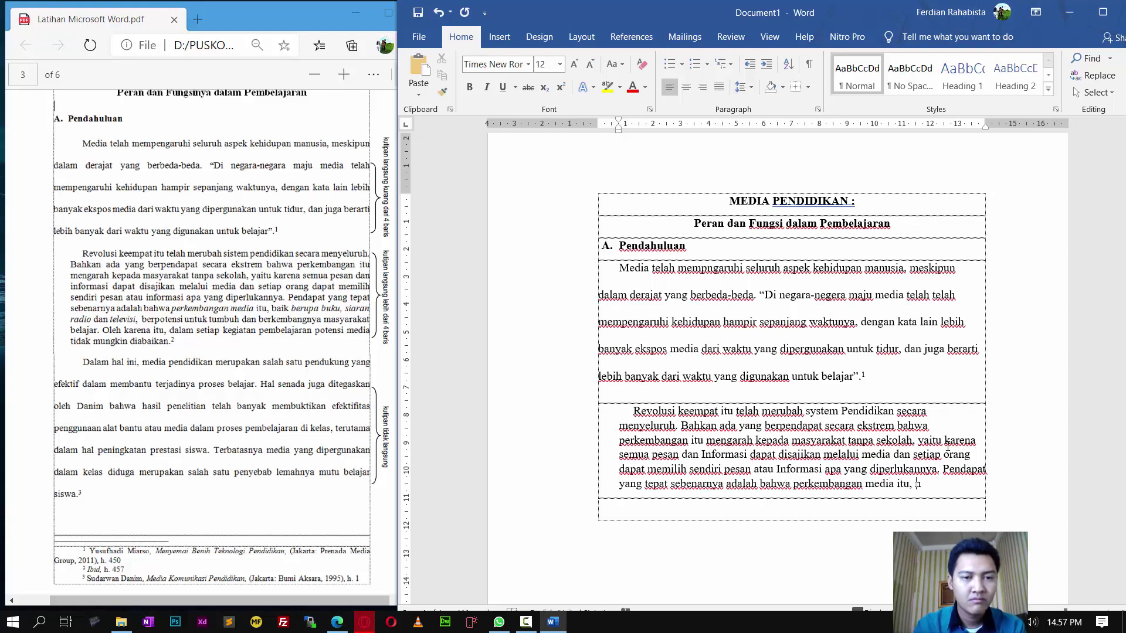
text(, n)
key(BackSpace)
text(baik)
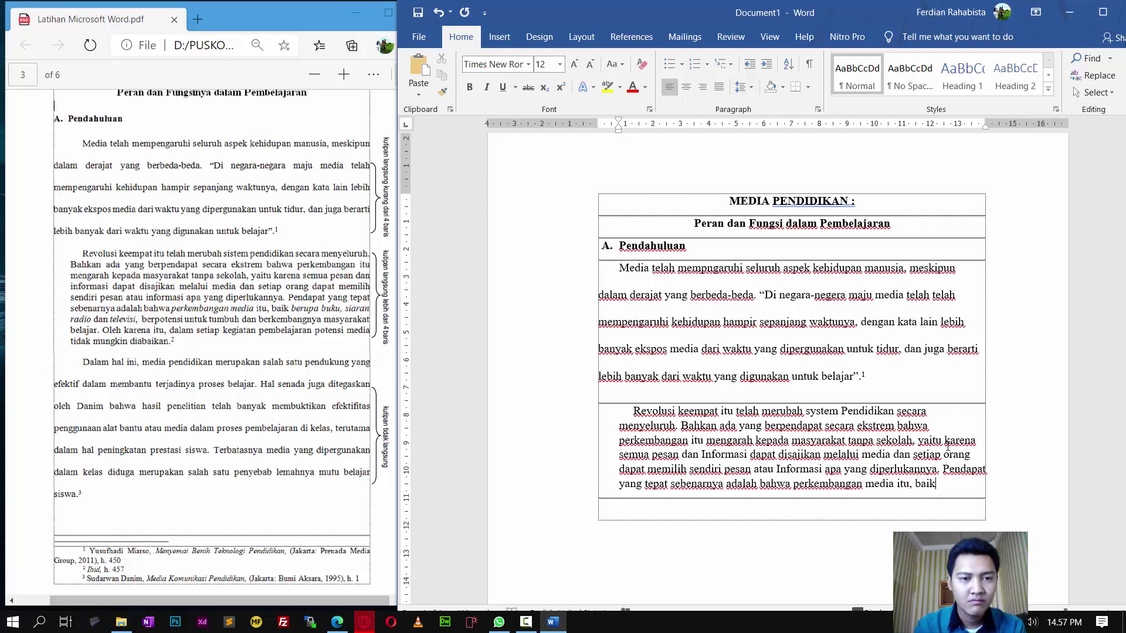
text( berupa bu)
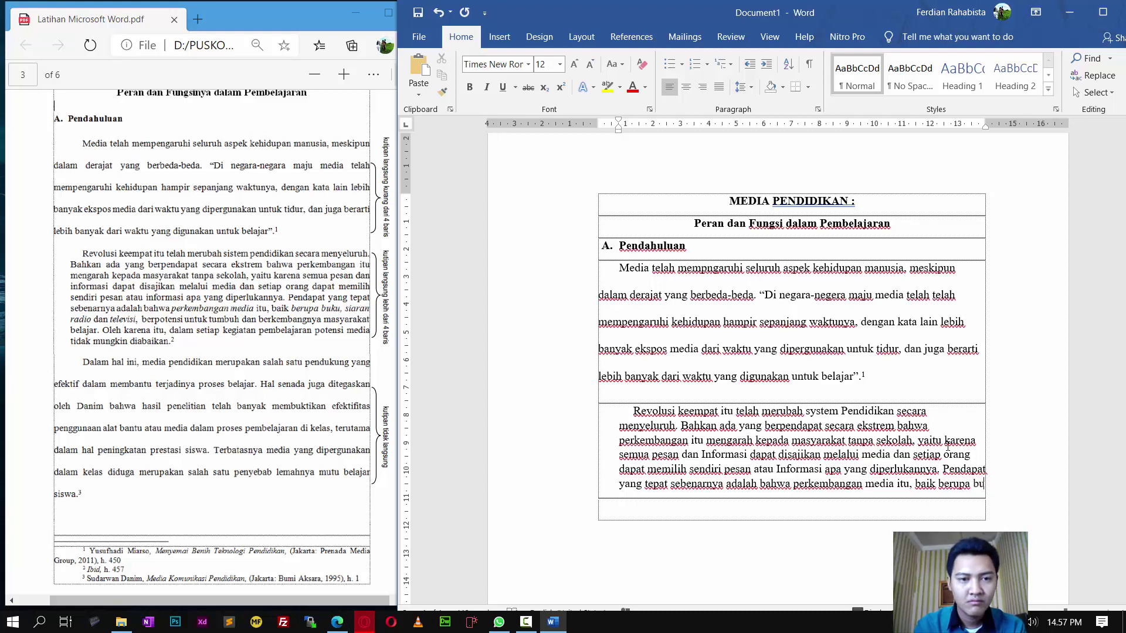
text(ku, siaran)
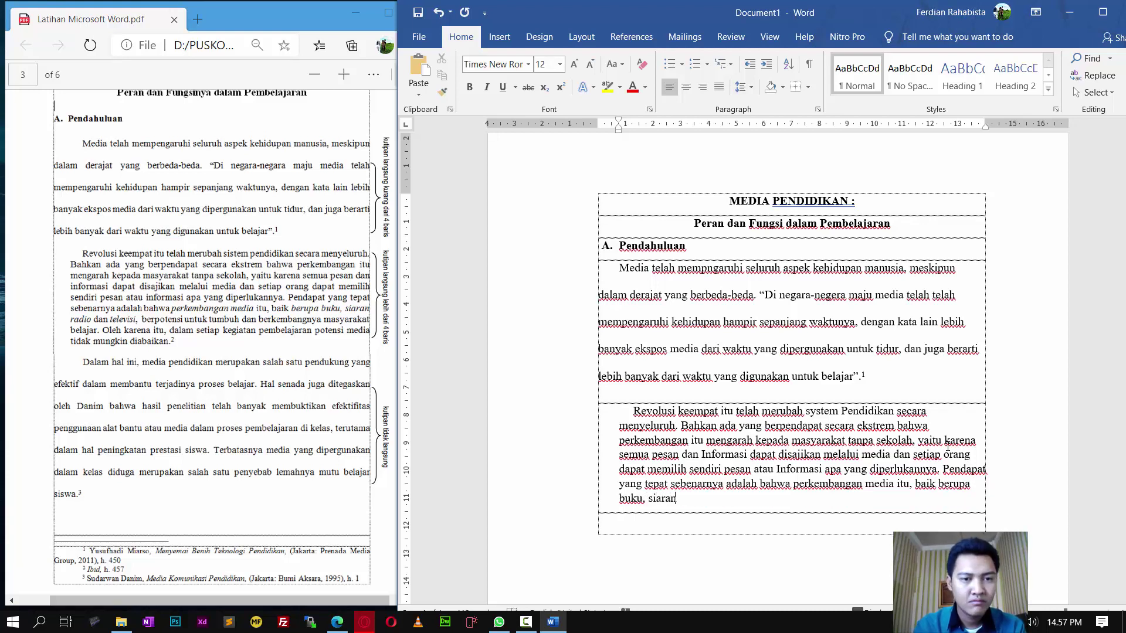
text( radio dan te)
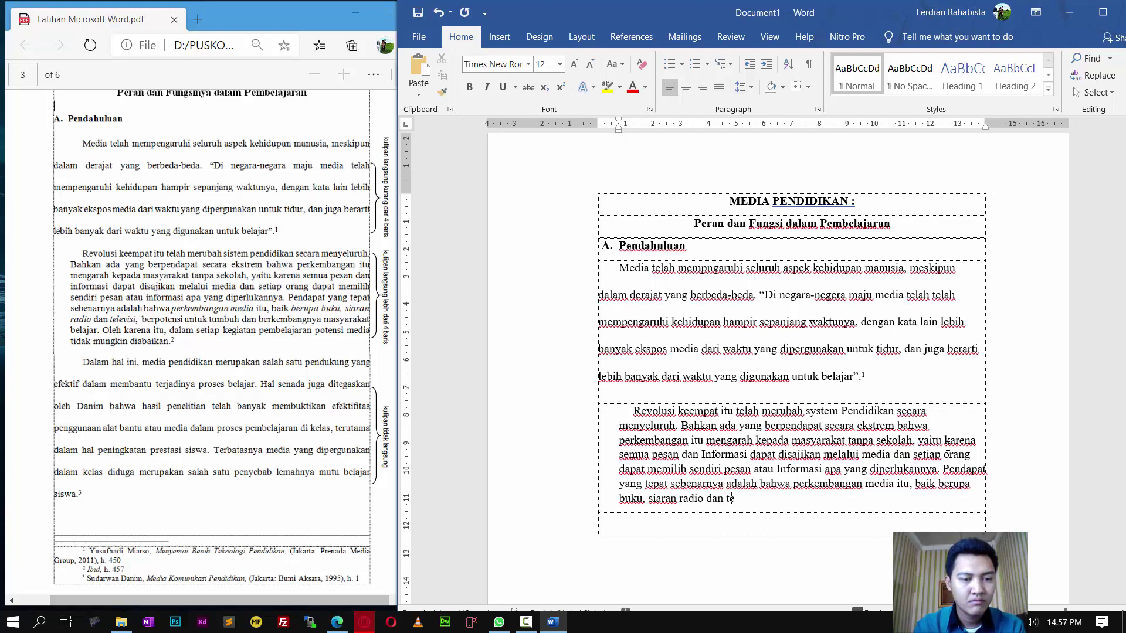
text(levisi, berpotensi untuk t)
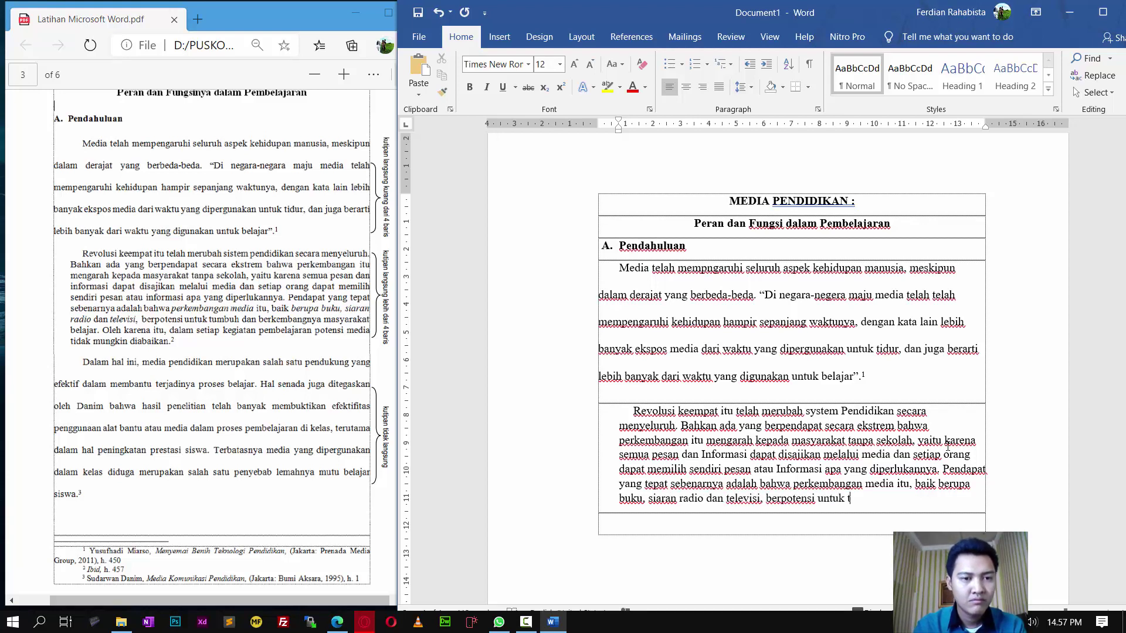
text(umbuh dan be)
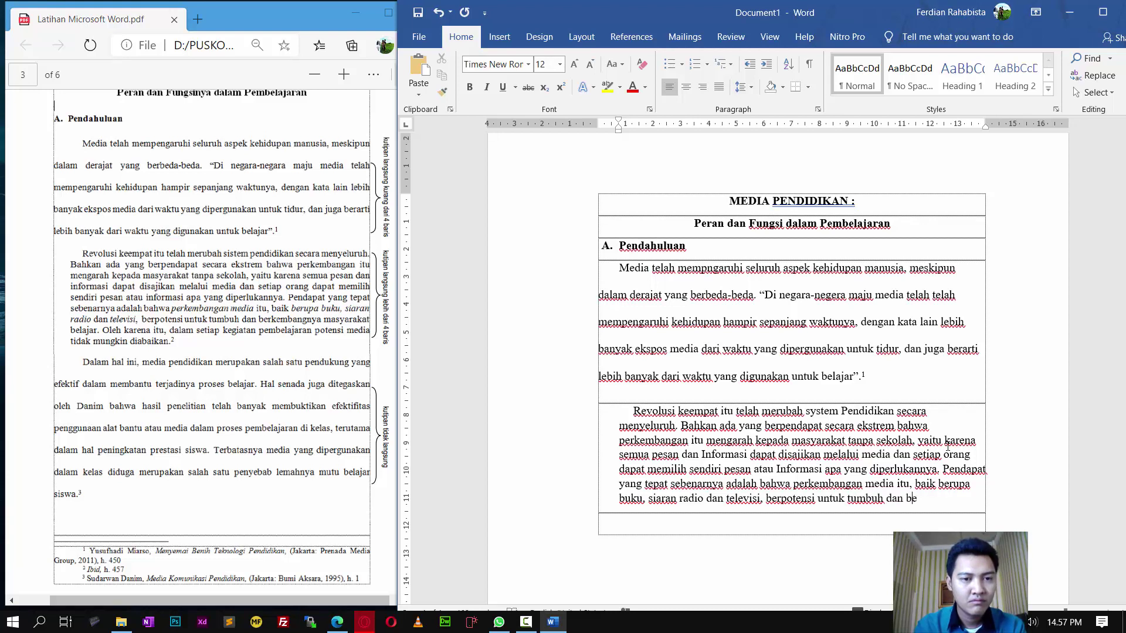
text(rkembanganny)
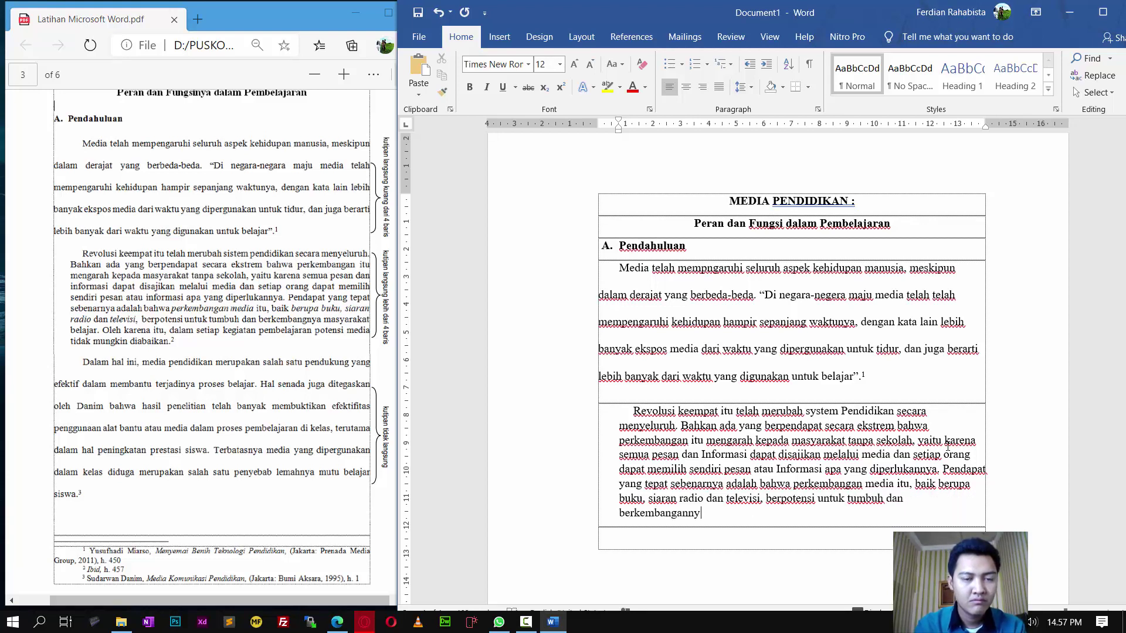
text(a masyarakat be)
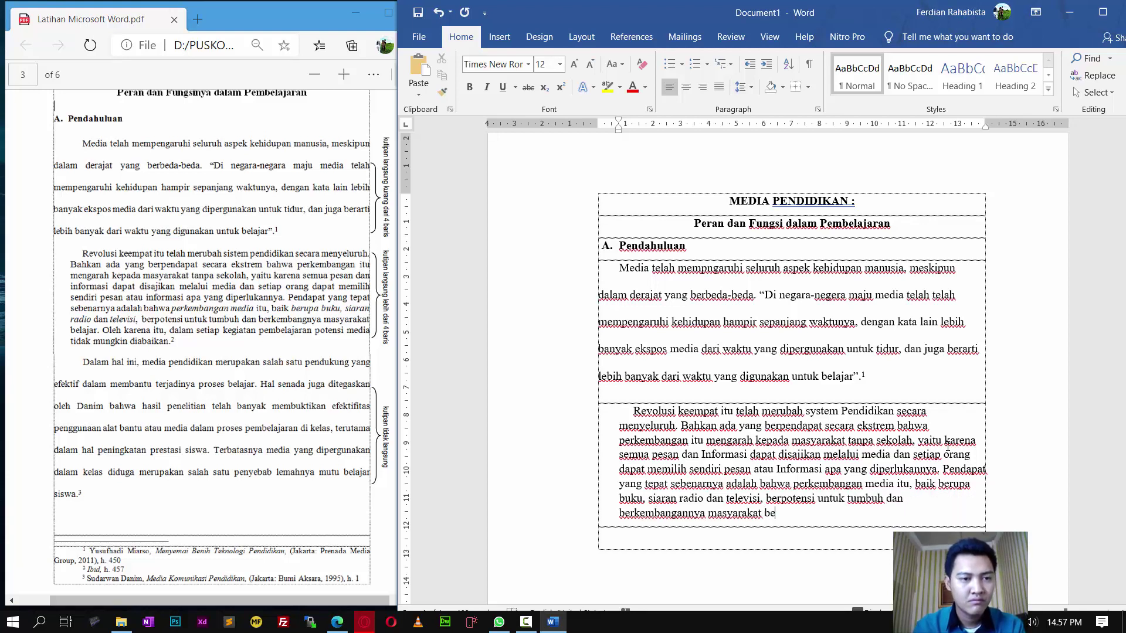
text(lajar. oleh karena itu, dalam s)
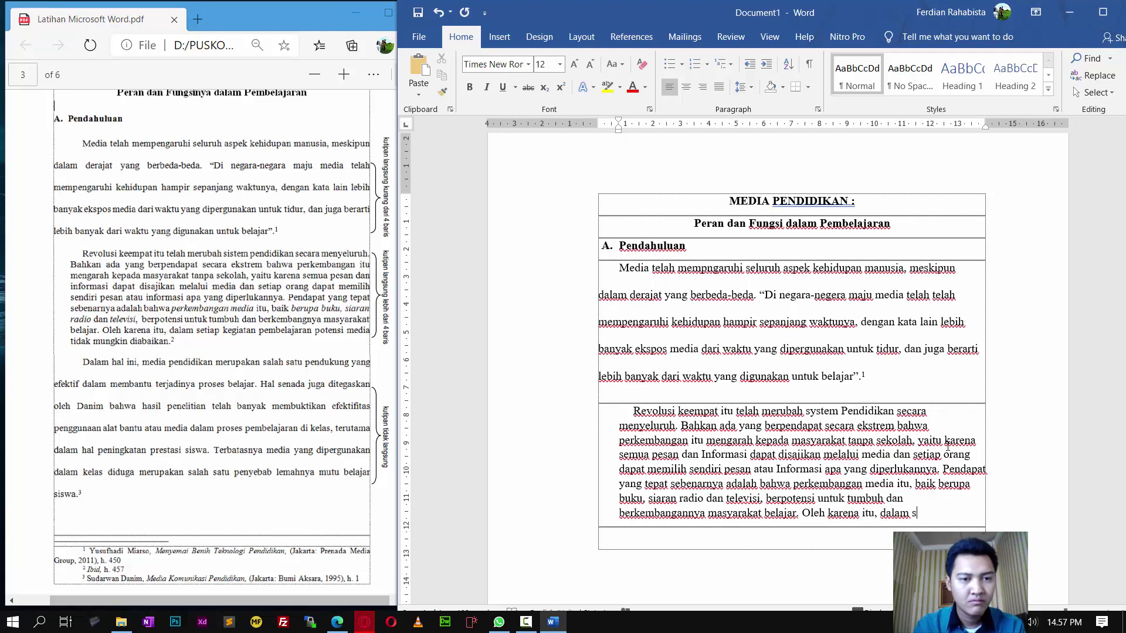
text(etiap kegiatan pembelajaran)
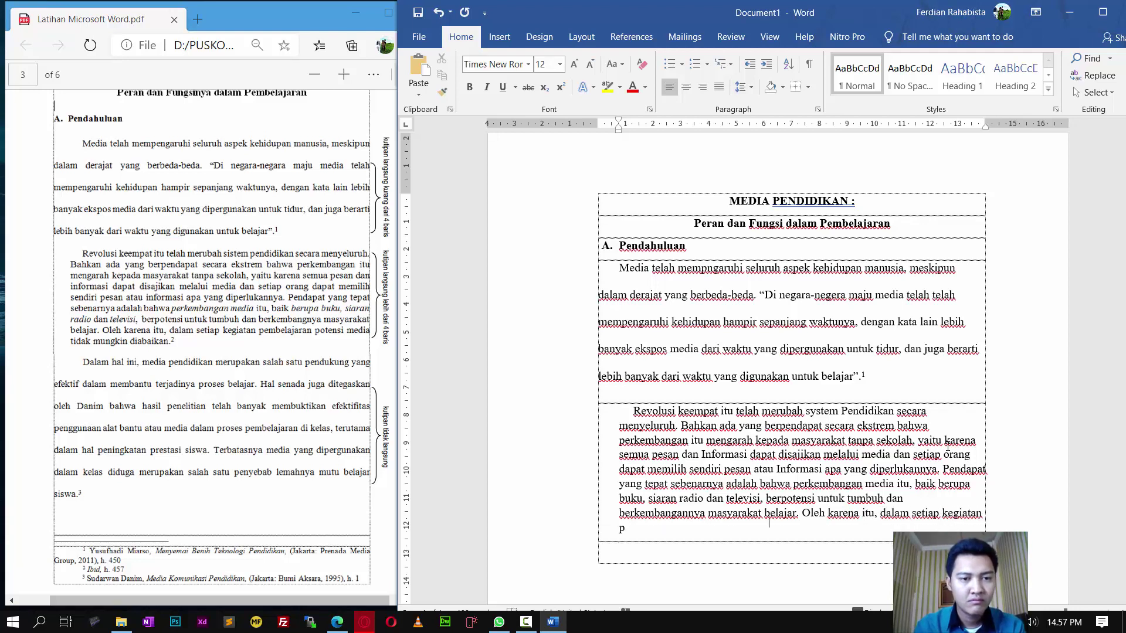
text( po)
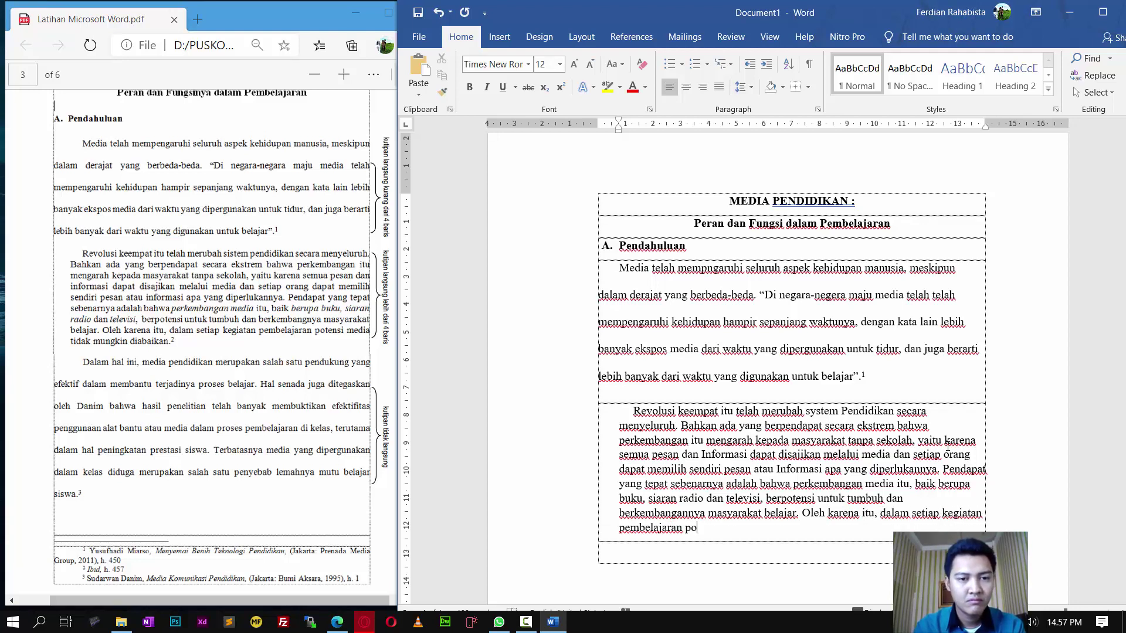
text(tensi media tid)
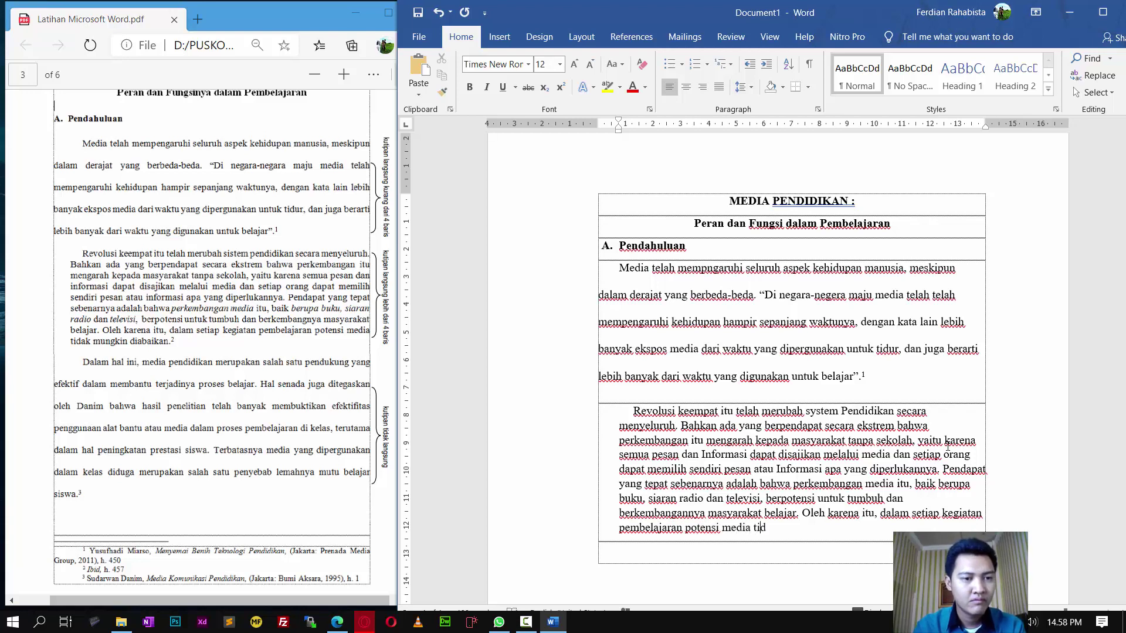
text(ak mungkin d)
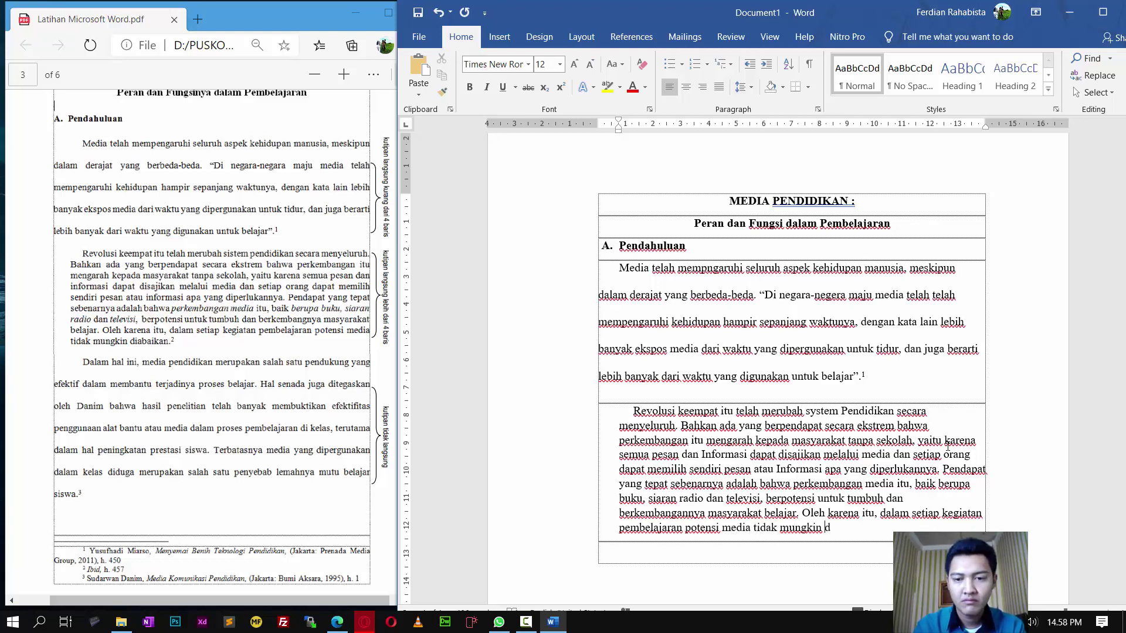
text(iabaikan. 2)
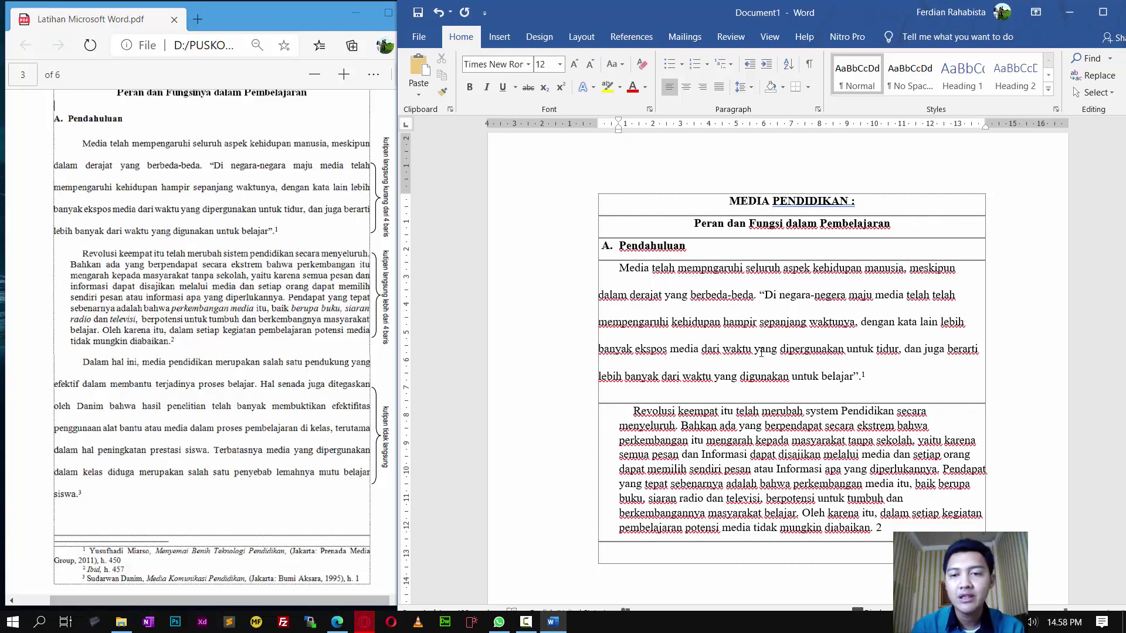
Step: Justify both the Media telah paragraph and the Revolusi keempat paragraph in the table
drag(873, 377, 604, 268)
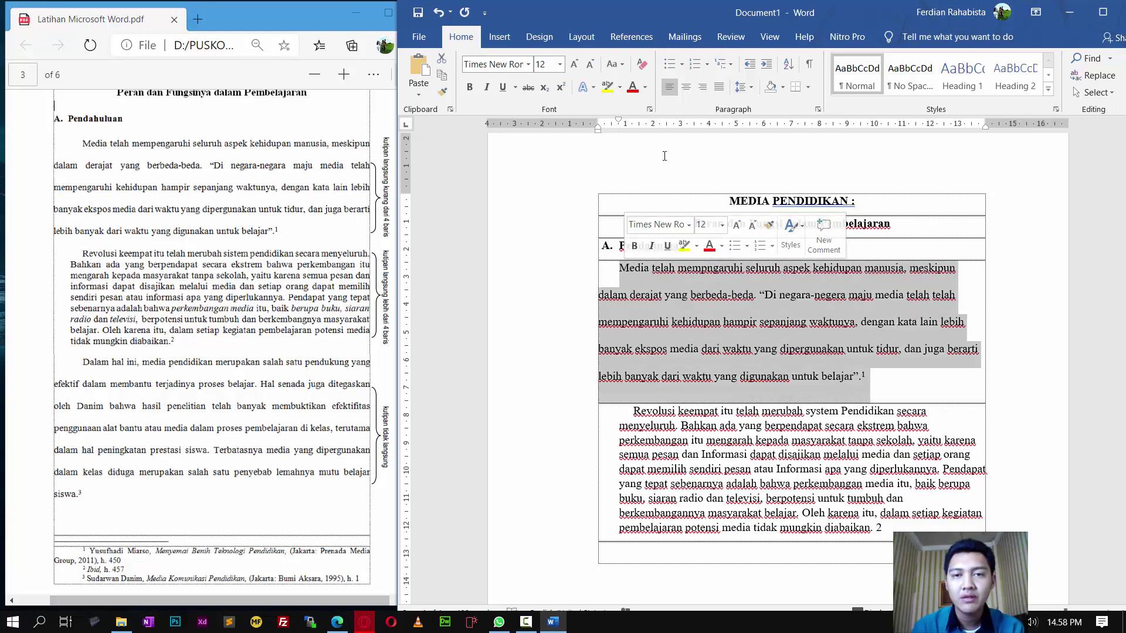
click(716, 91)
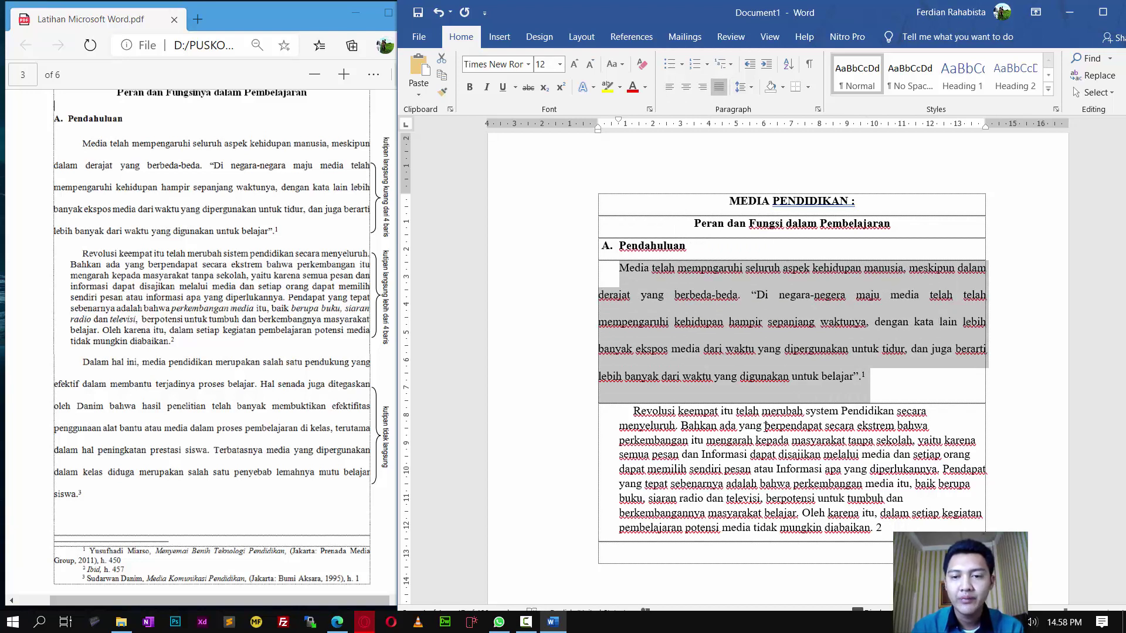
click(765, 426)
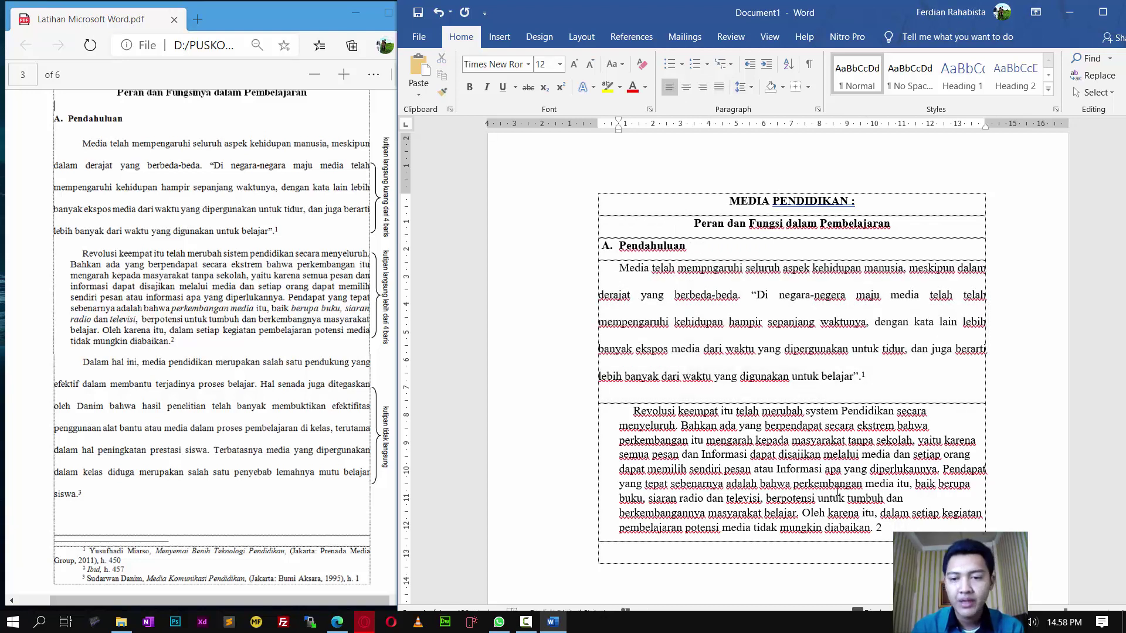
drag(893, 530, 633, 411)
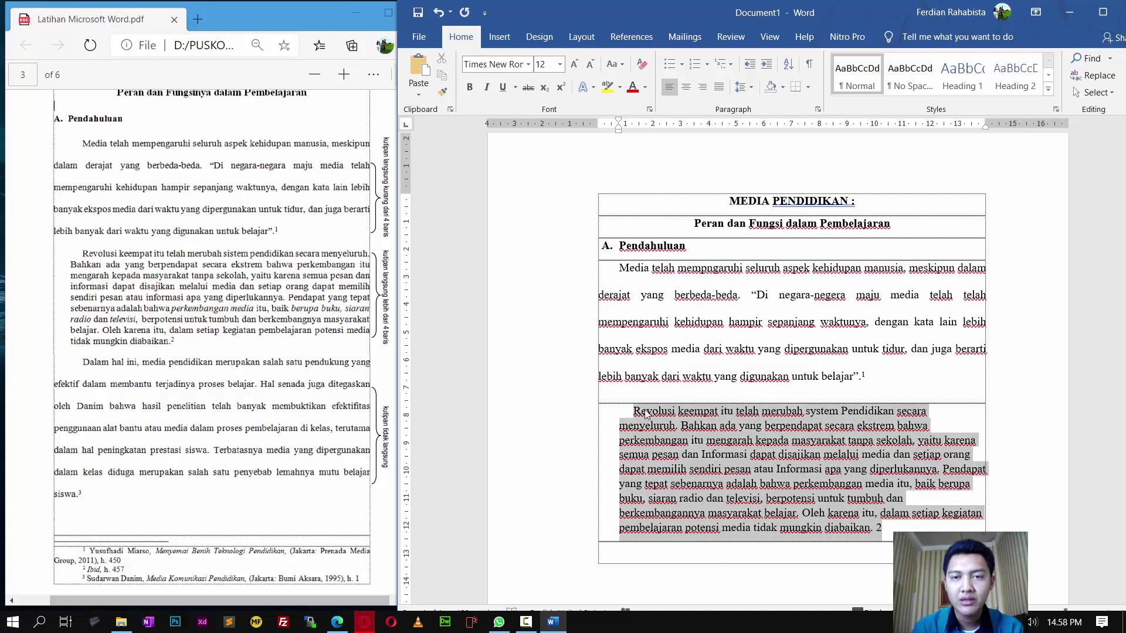
click(719, 87)
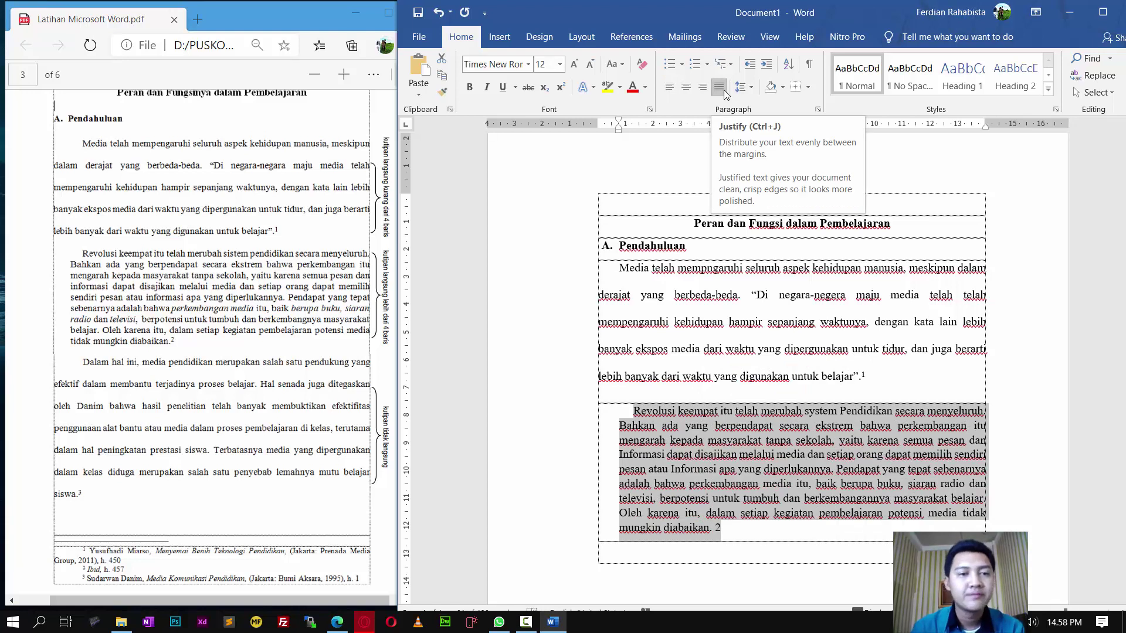
click(777, 471)
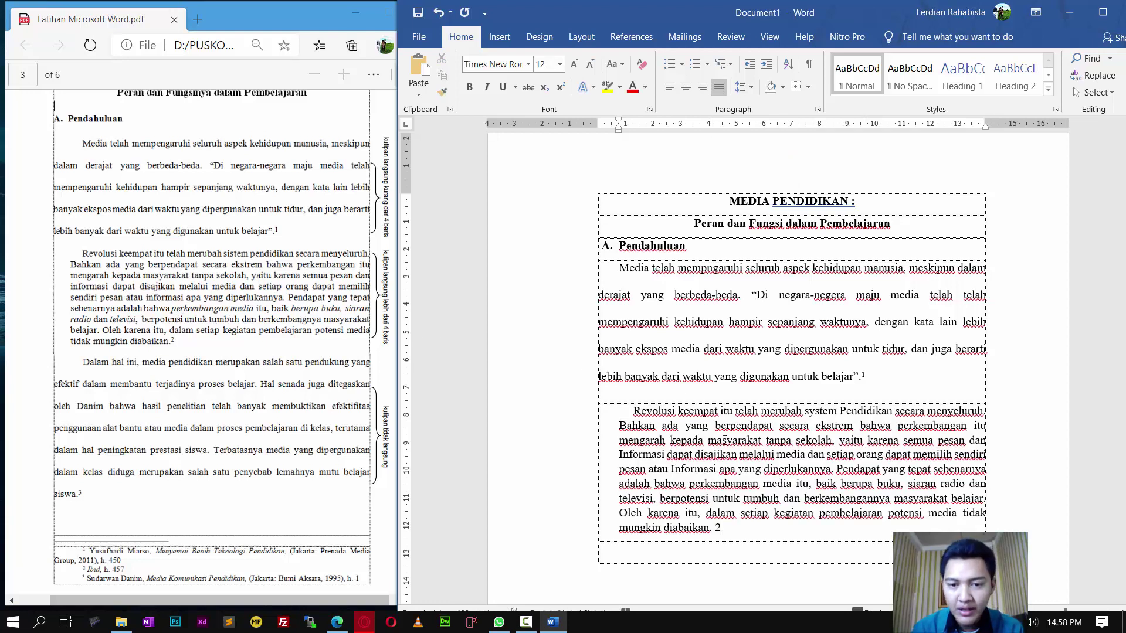
Step: Italicize 'perkembangan media', 'berupa buku, siaran radio' and 'televisi' in the Revolusi keempat paragraph
drag(696, 484, 791, 484)
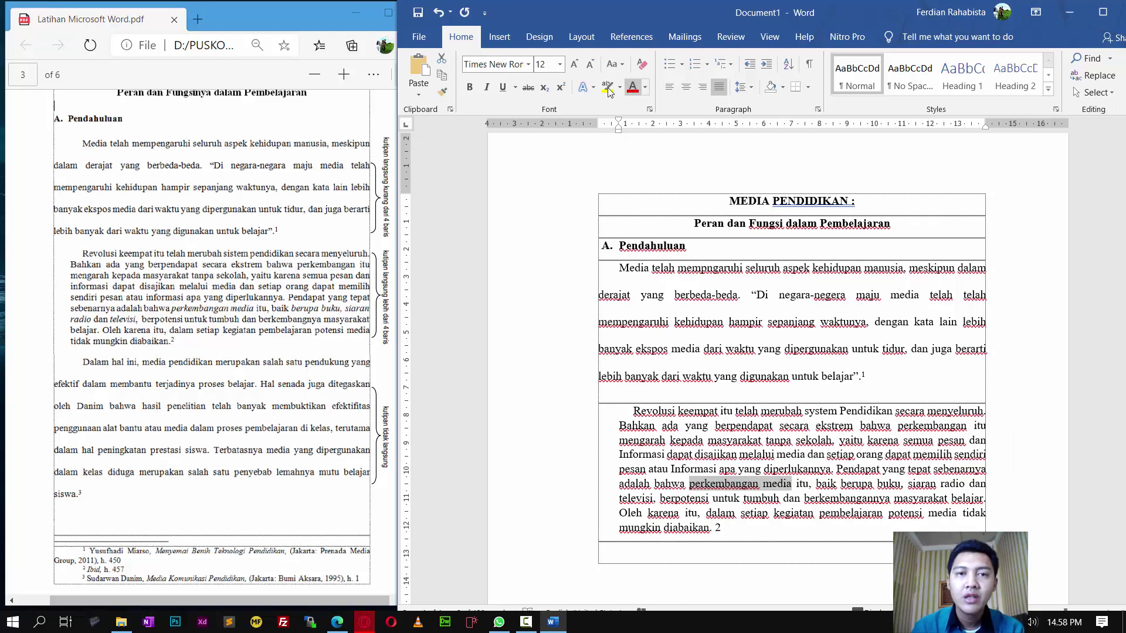
click(487, 88)
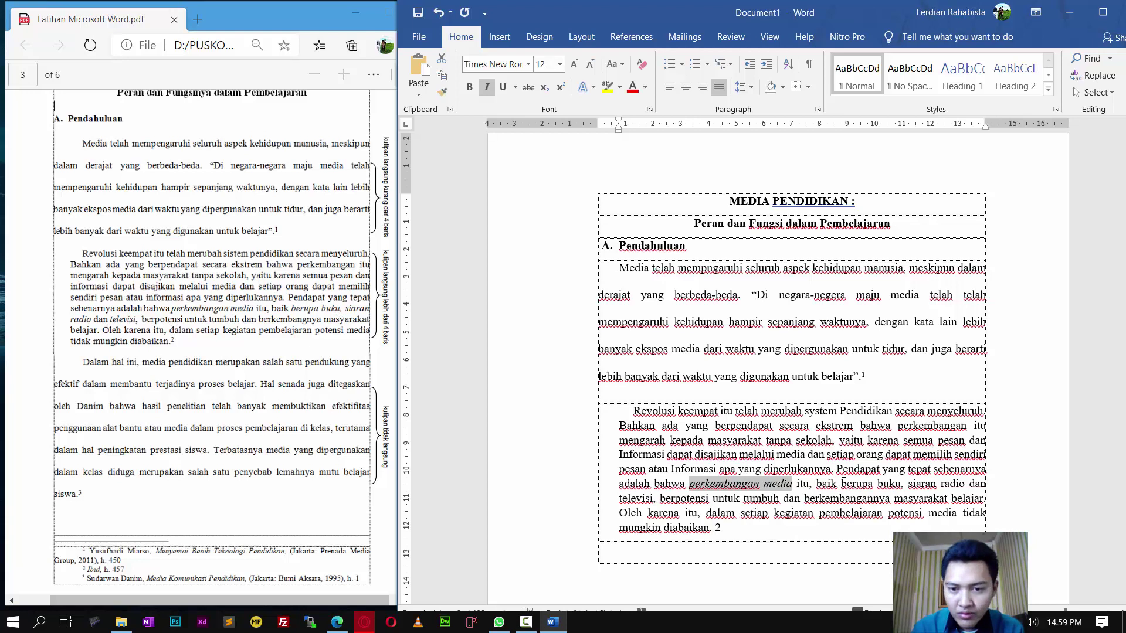
drag(859, 483, 964, 483)
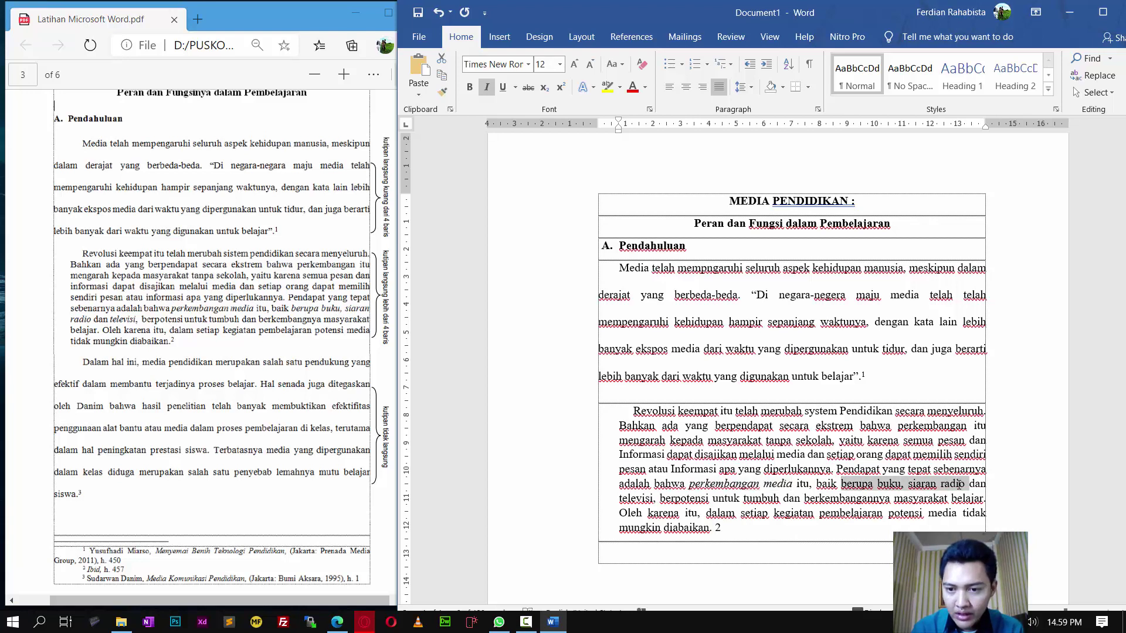
click(486, 87)
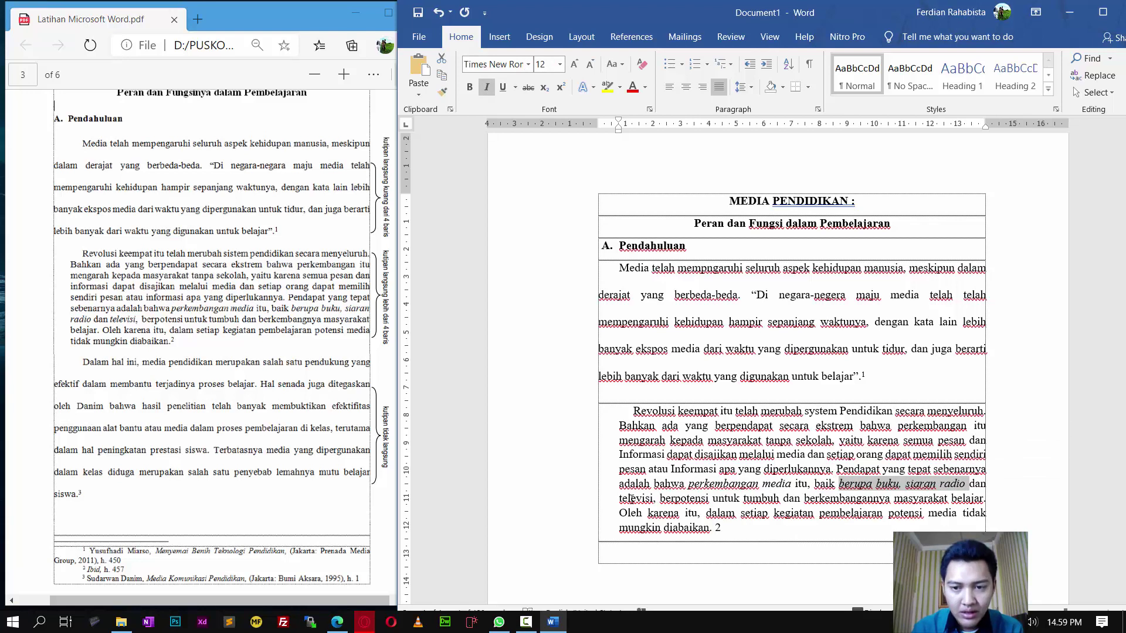
double_click(626, 498)
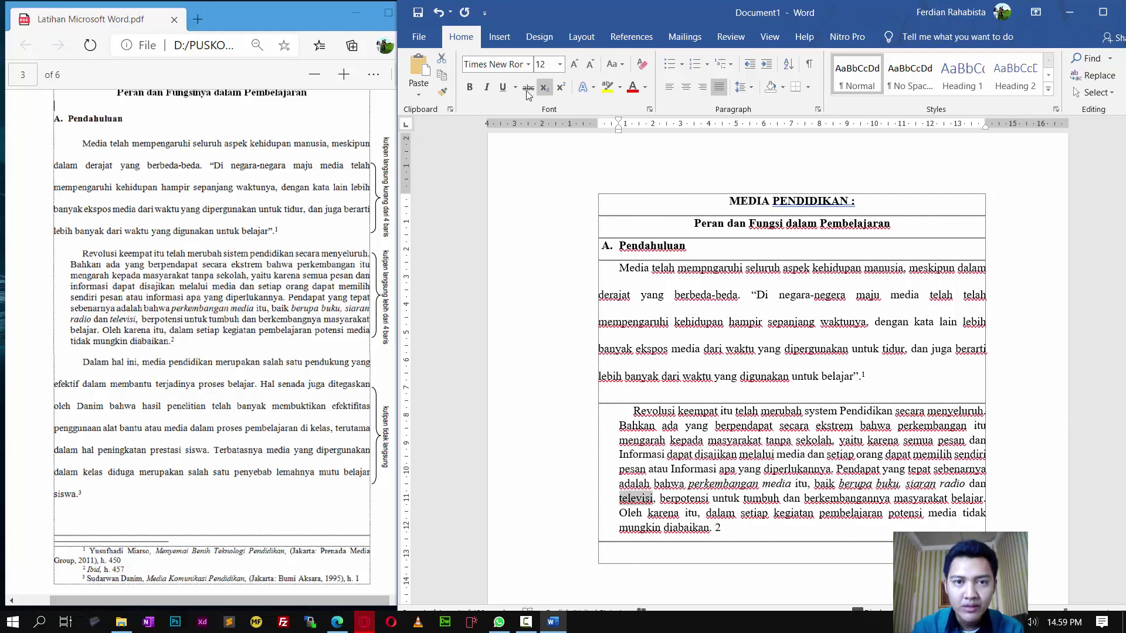
click(487, 87)
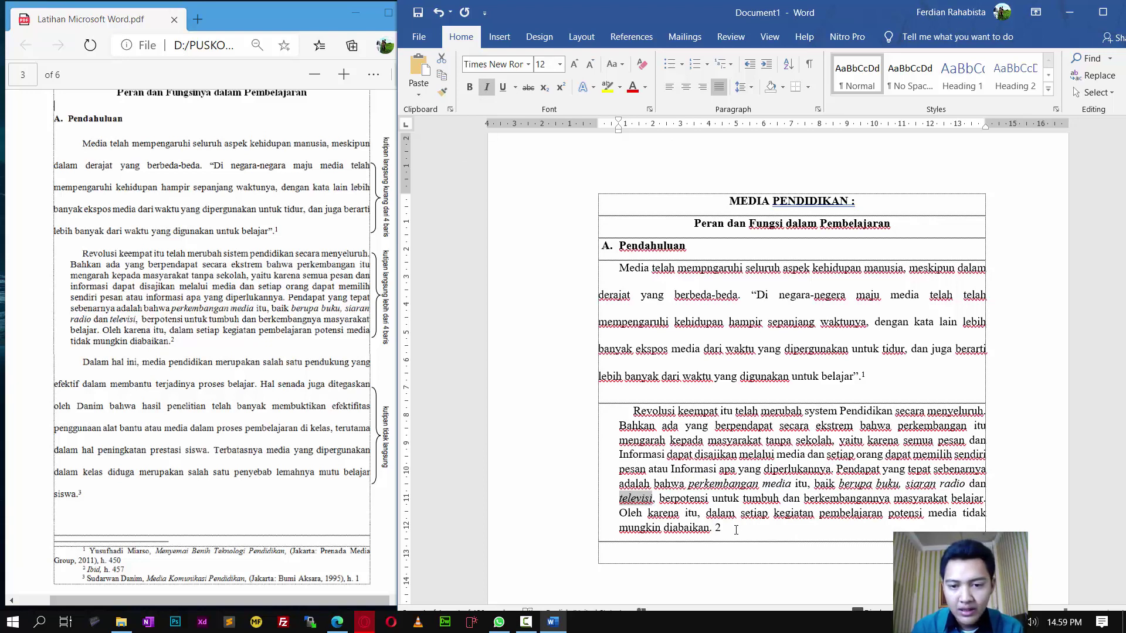
drag(736, 530, 714, 528)
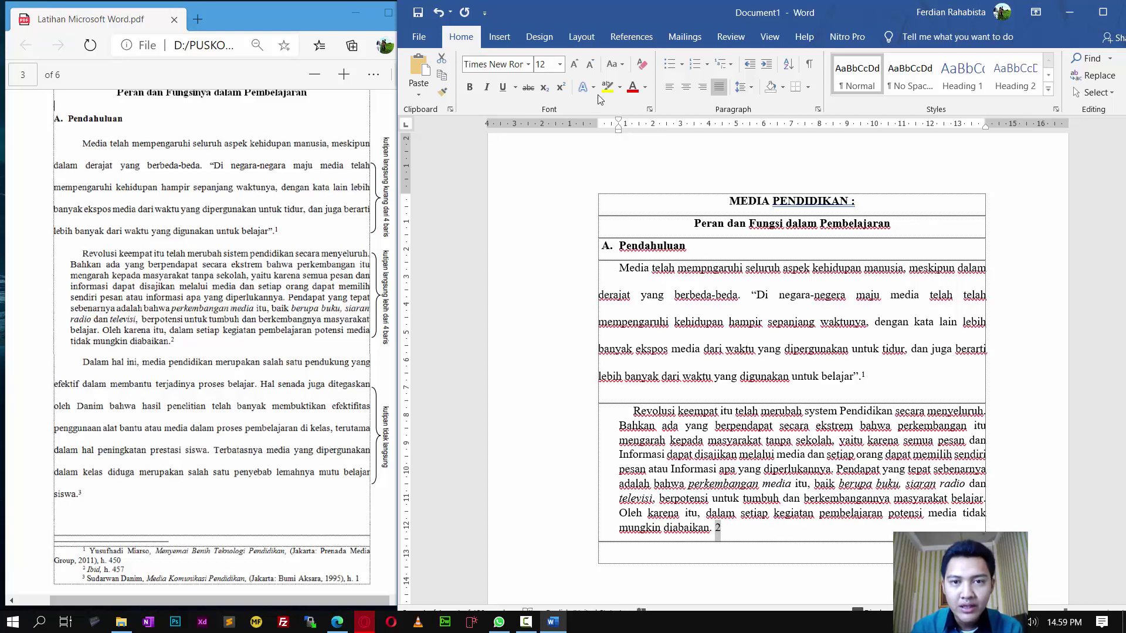
Step: Superscript the footnote 2 after 'diabaikan.' and add an unindented empty line below the paragraph
click(799, 425)
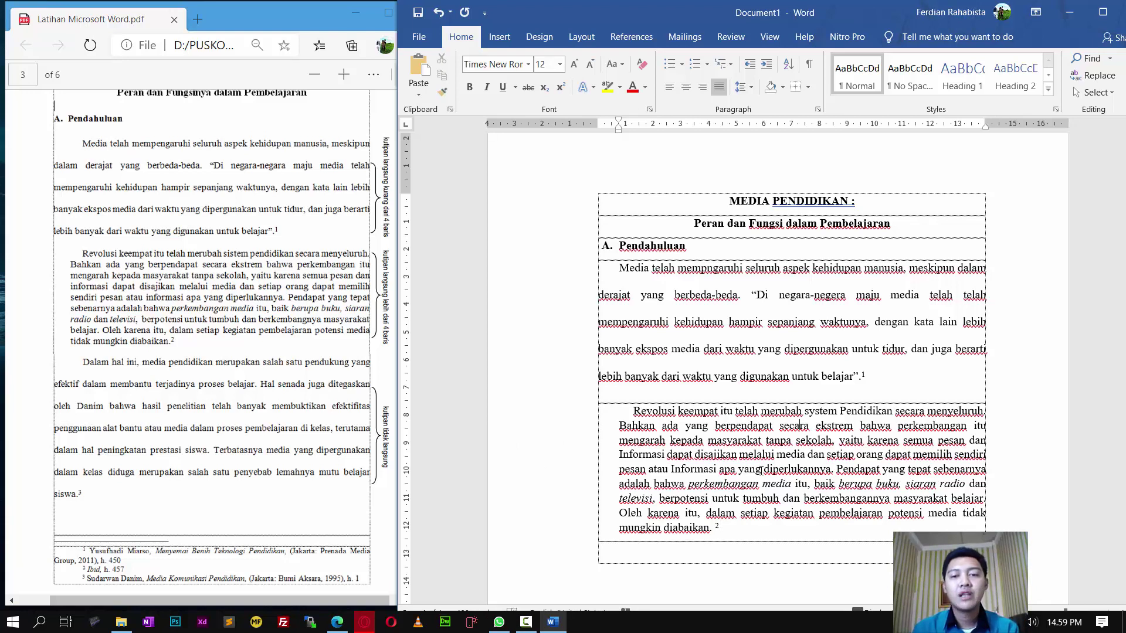
scroll(761, 469, down, 1)
click(740, 501)
key(Return)
key(BackSpace)
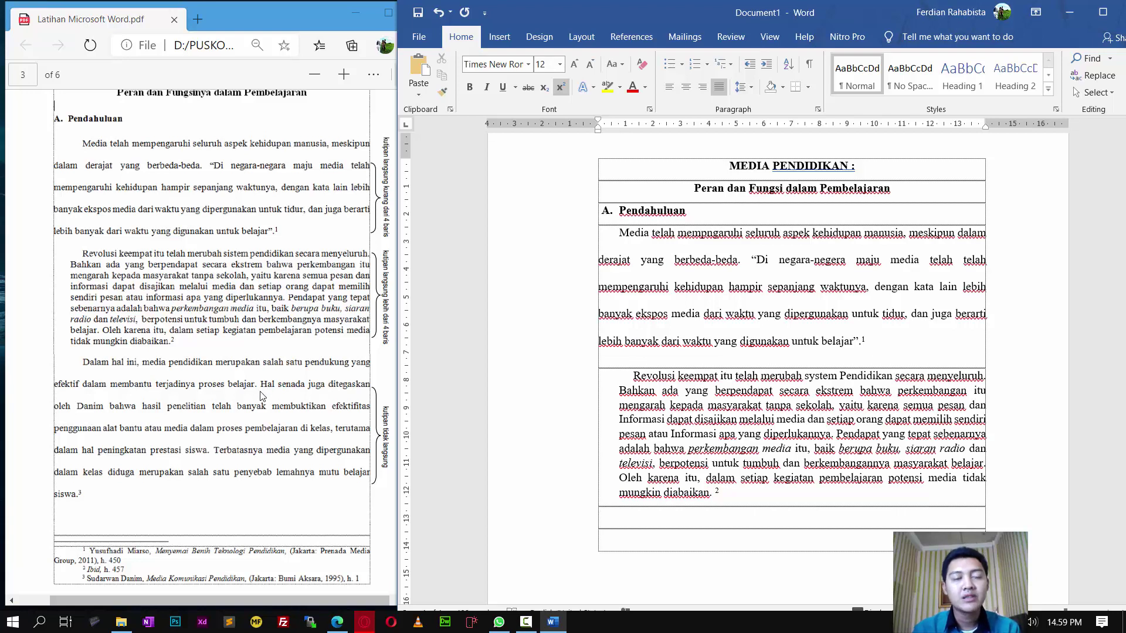
scroll(262, 396, down, 3)
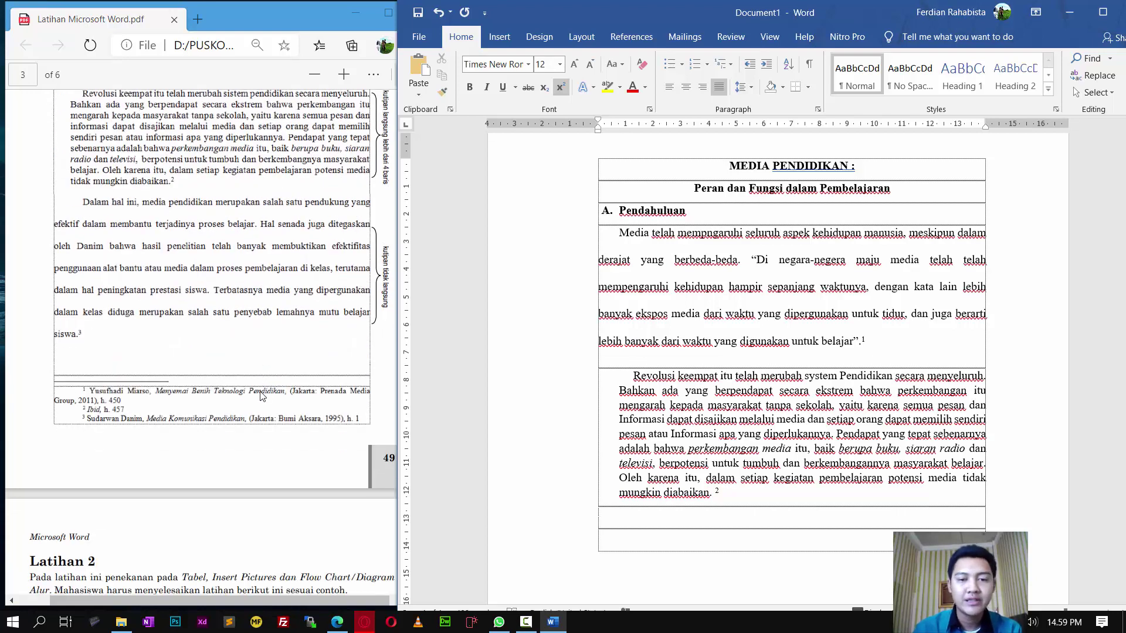
scroll(589, 413, down, 3)
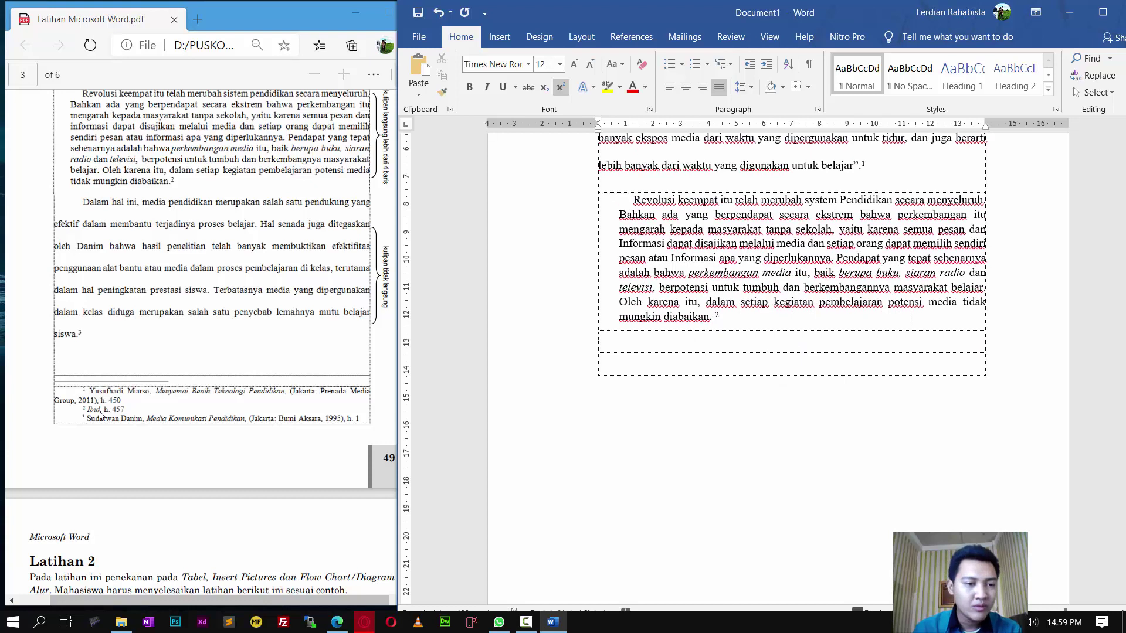
scroll(167, 420, up, 2)
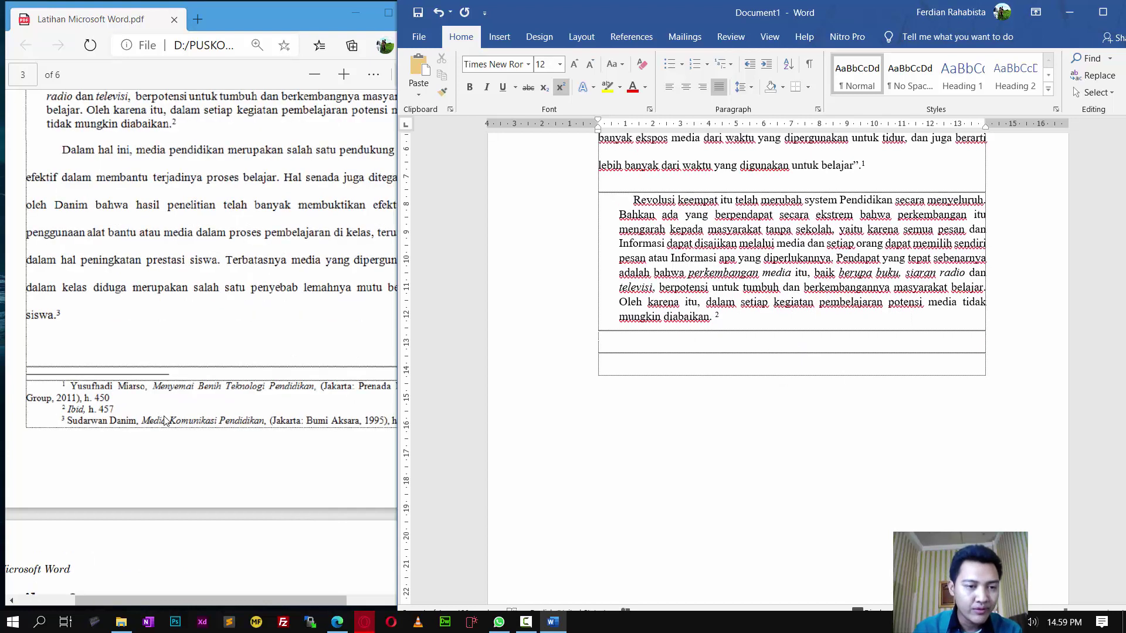
scroll(165, 420, down, 2)
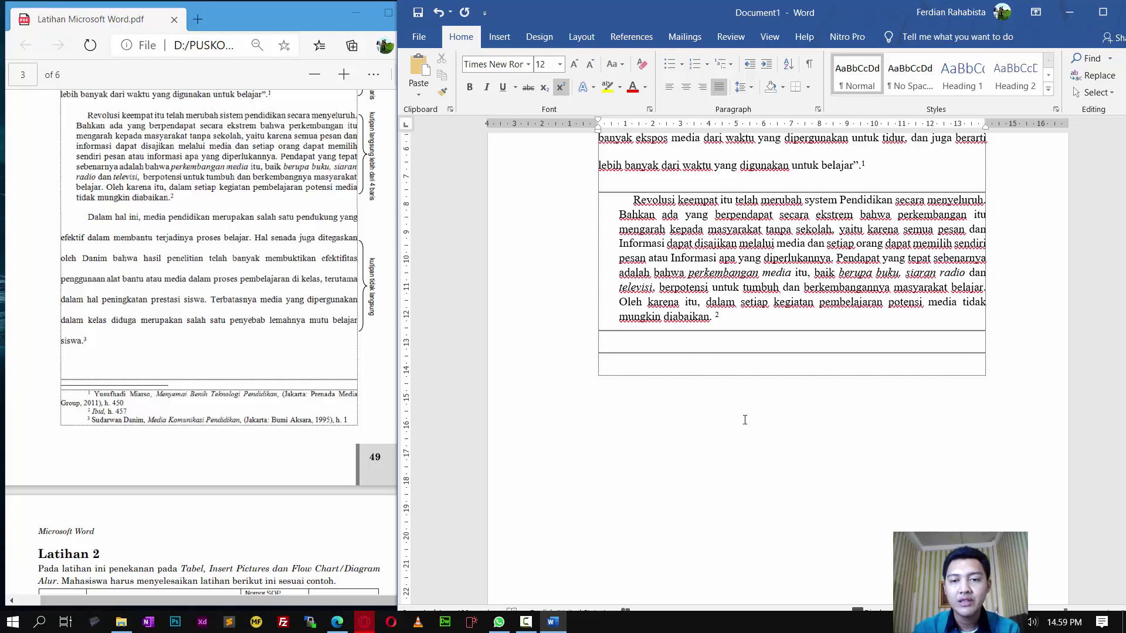
scroll(739, 419, down, 3)
scroll(734, 418, up, 4)
scroll(734, 418, down, 4)
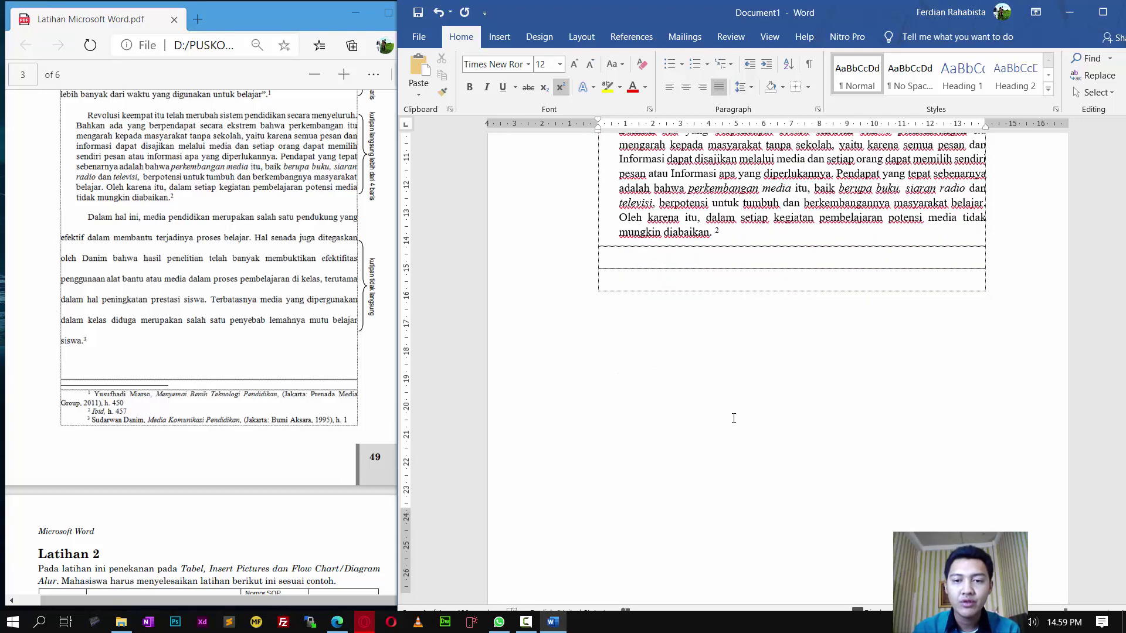
scroll(733, 418, down, 1)
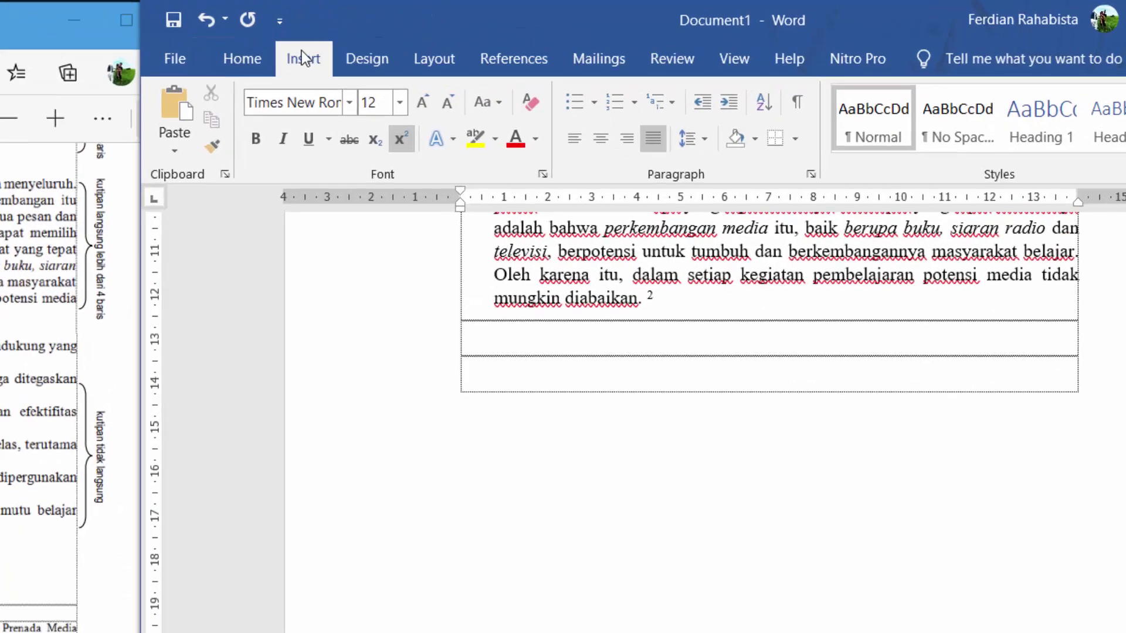
Step: Insert the Blank built-in footer from the Insert tab's Footer gallery
click(498, 36)
click(531, 36)
click(91, 82)
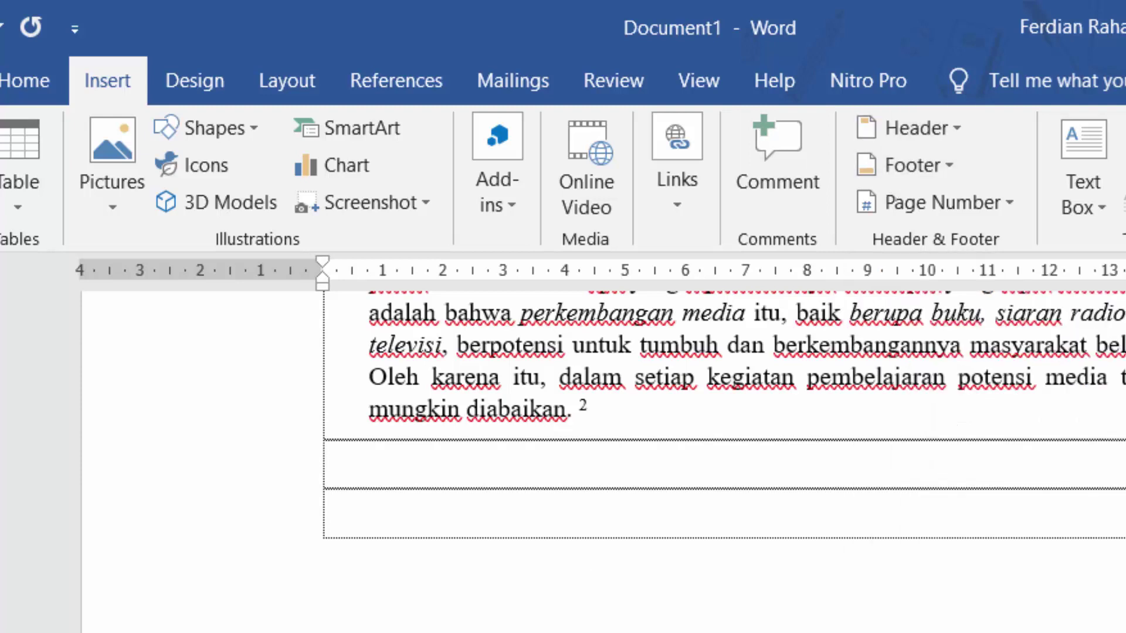
click(929, 165)
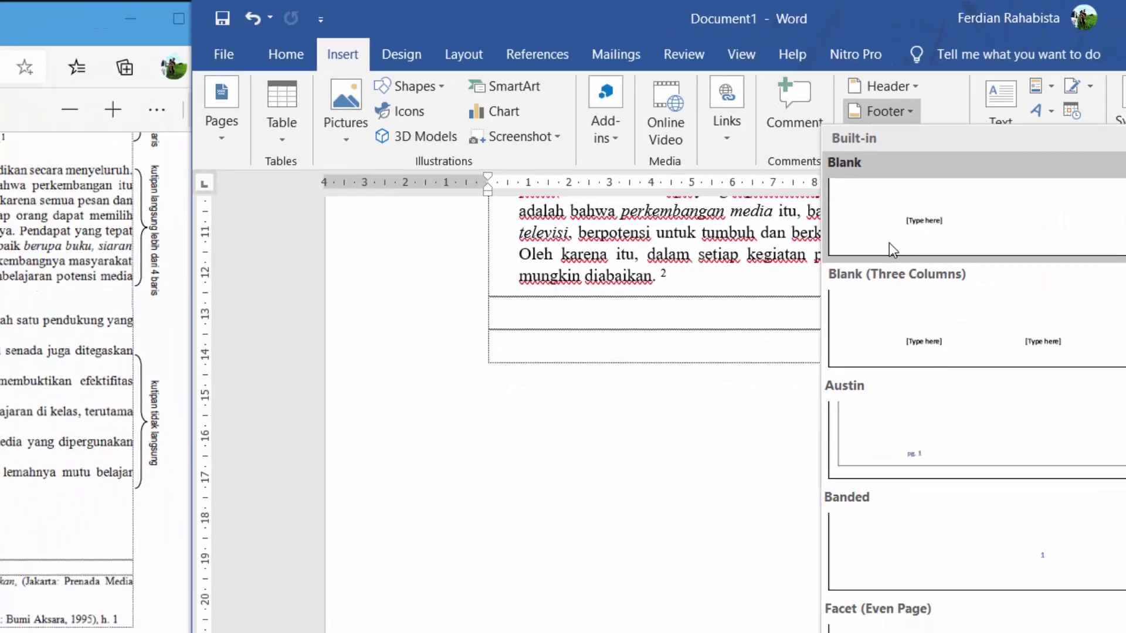
click(889, 243)
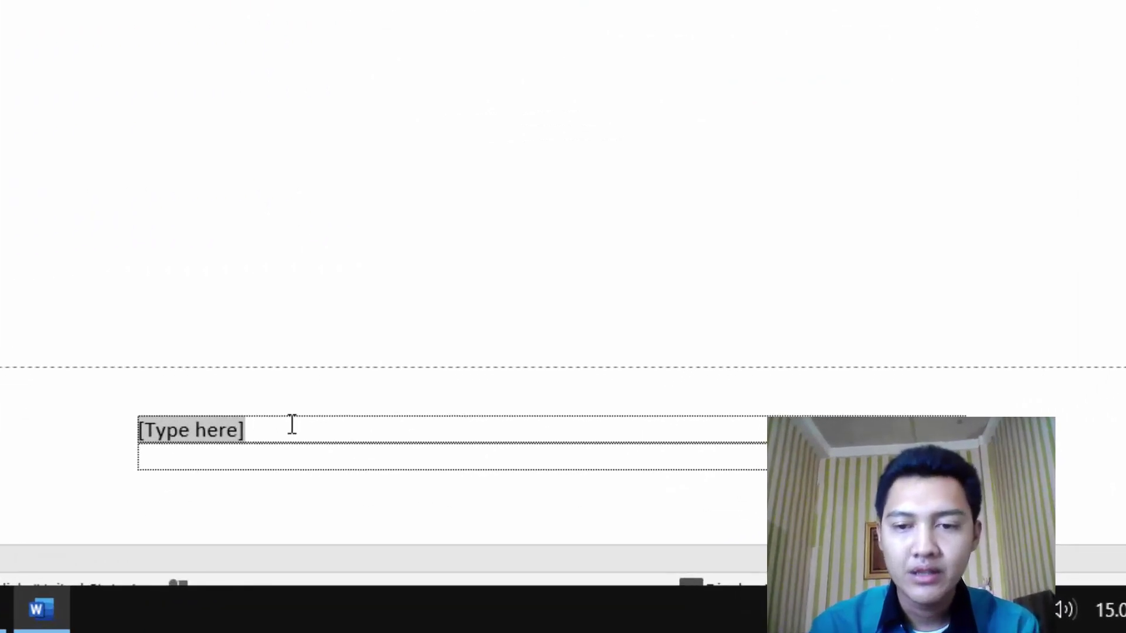
Step: Replace the footer placeholder with reference 1, 'Menyemai benih Teknologi Pendidikan', ending '2011), h. 450'
key(Delete)
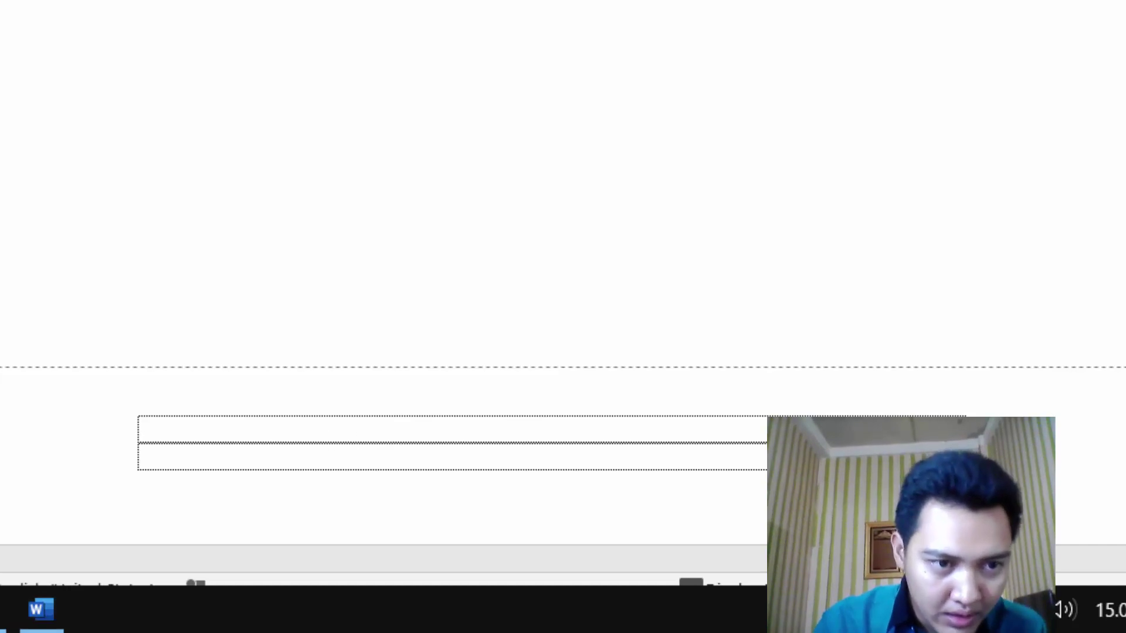
click(315, 431)
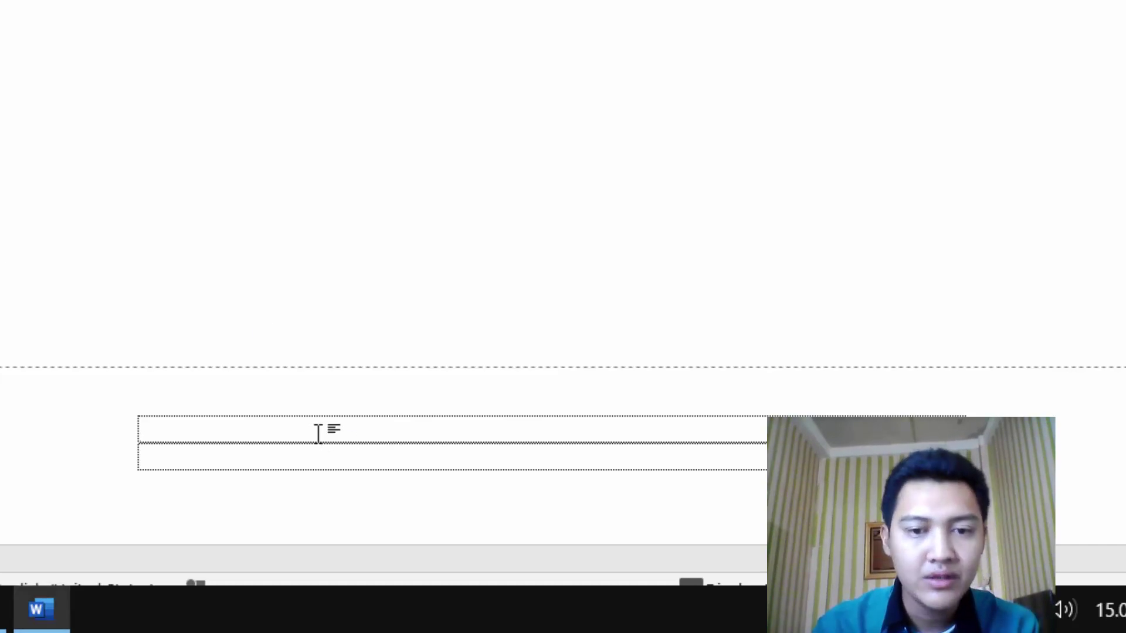
text(1)
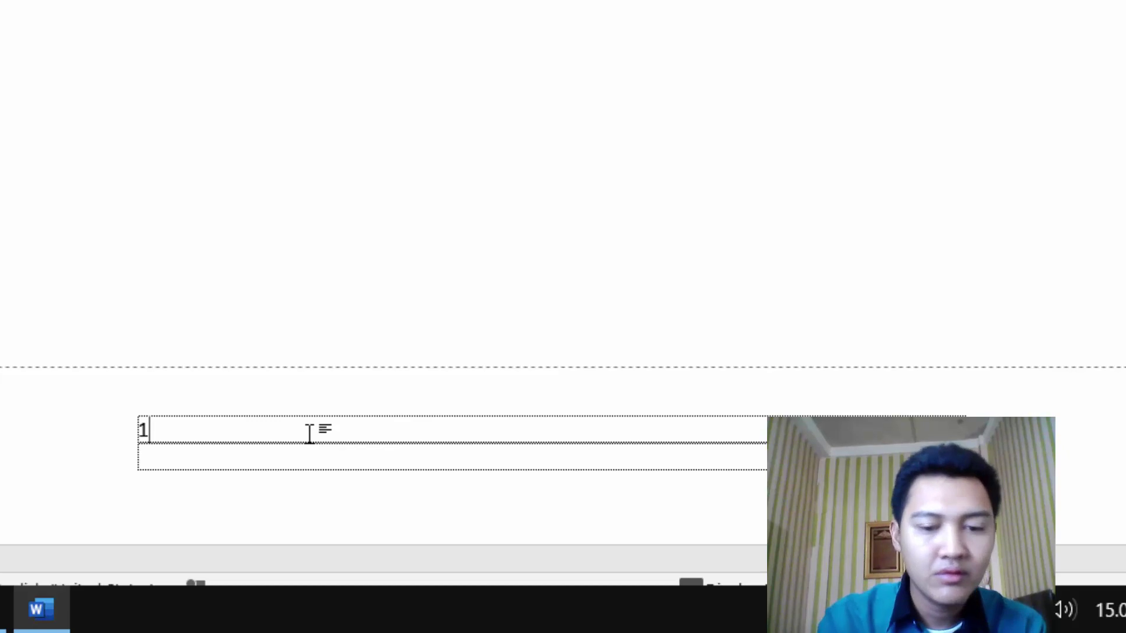
text( Yusuf)
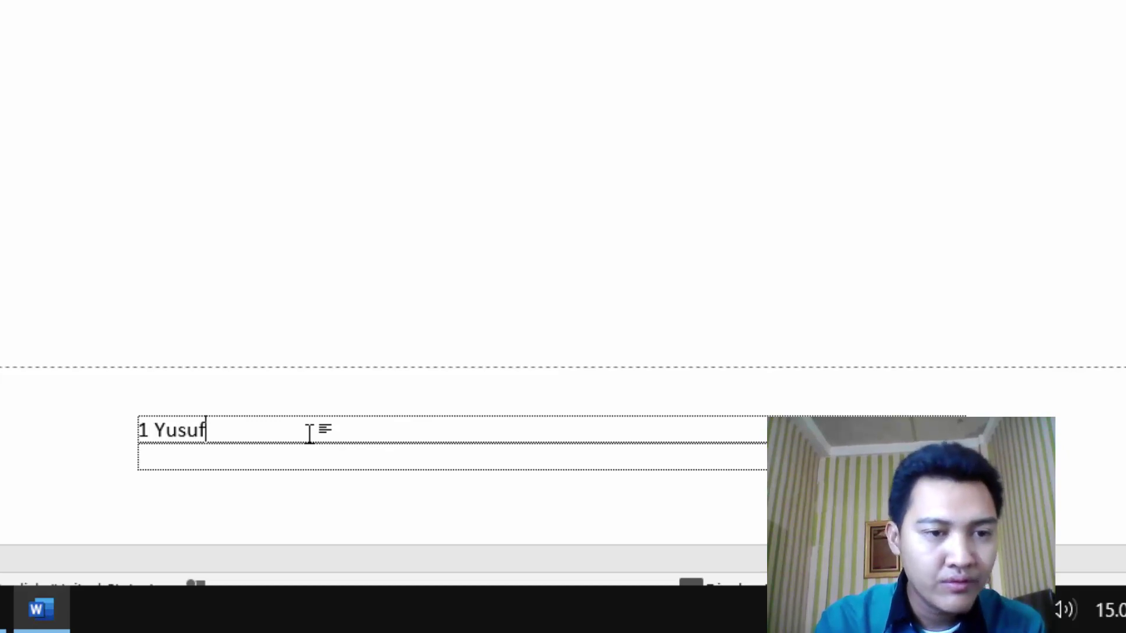
text(hadi M)
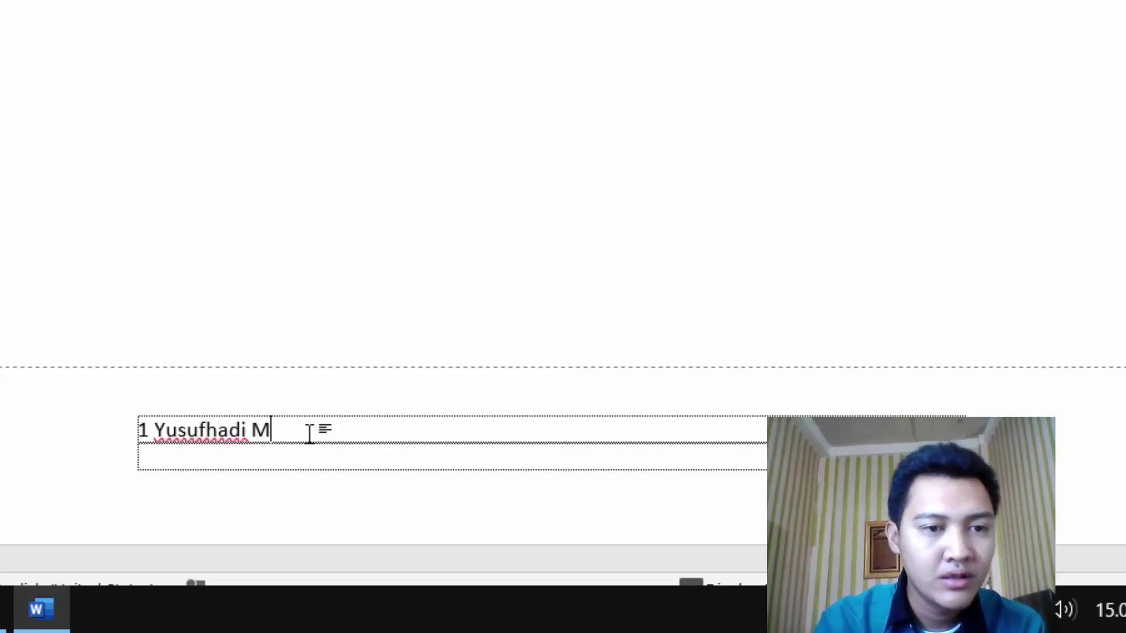
text(iarso,)
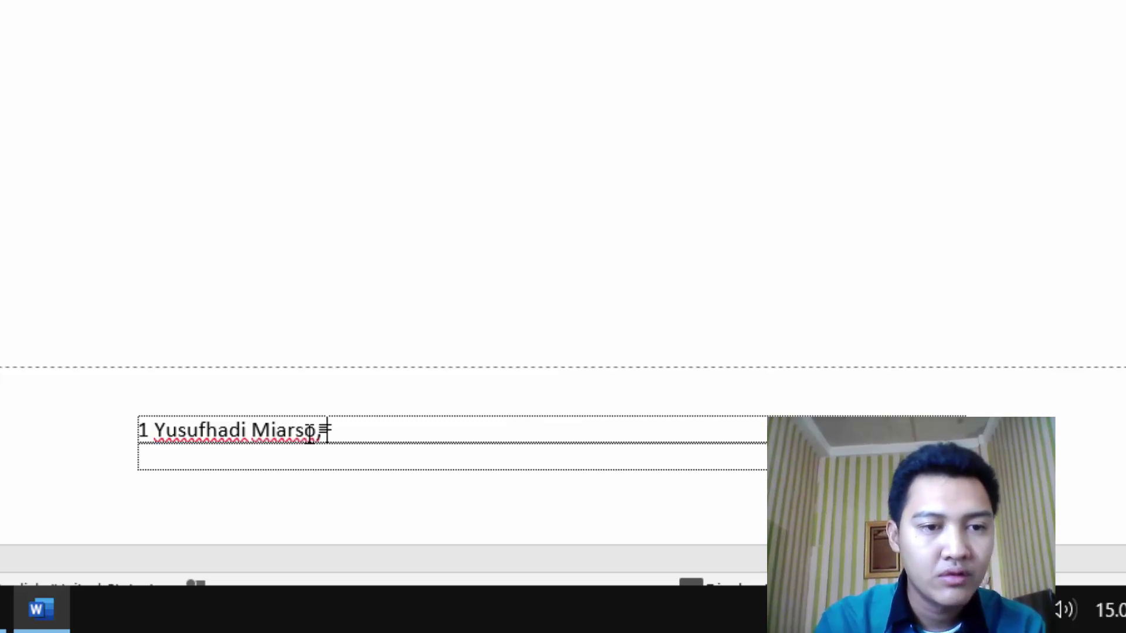
text( Menyem)
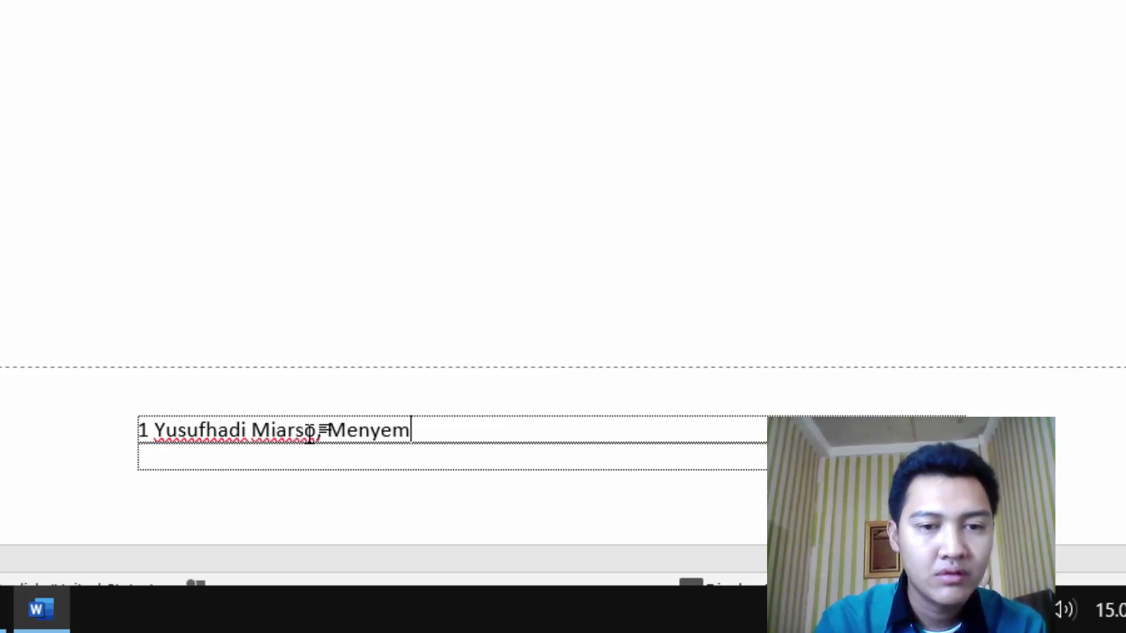
text(ai benih )
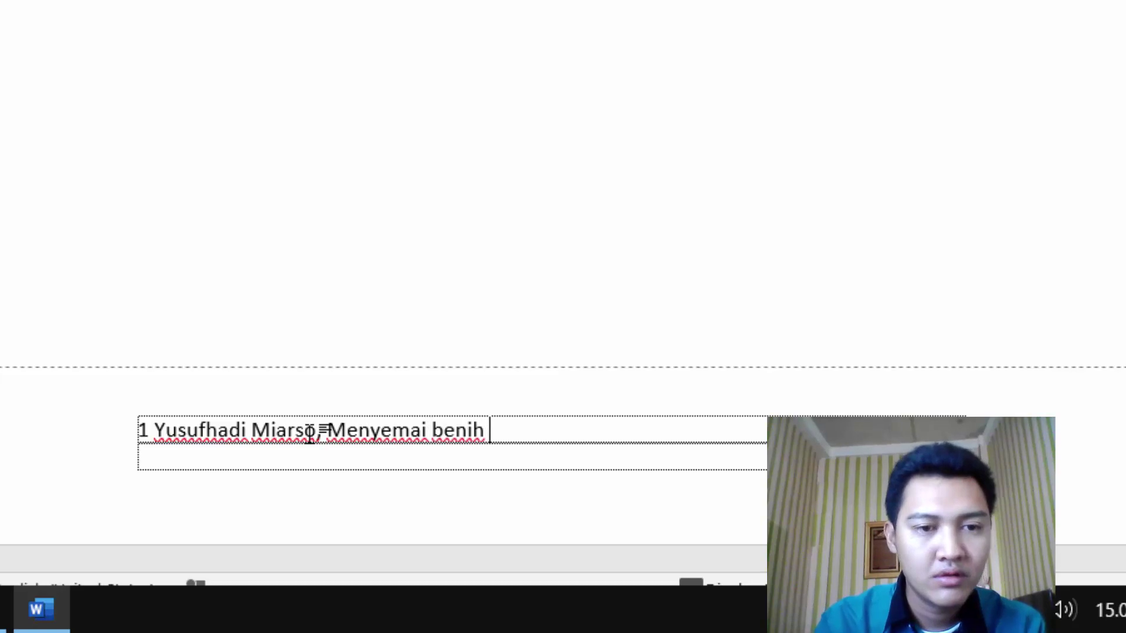
text(Teknologi Pe)
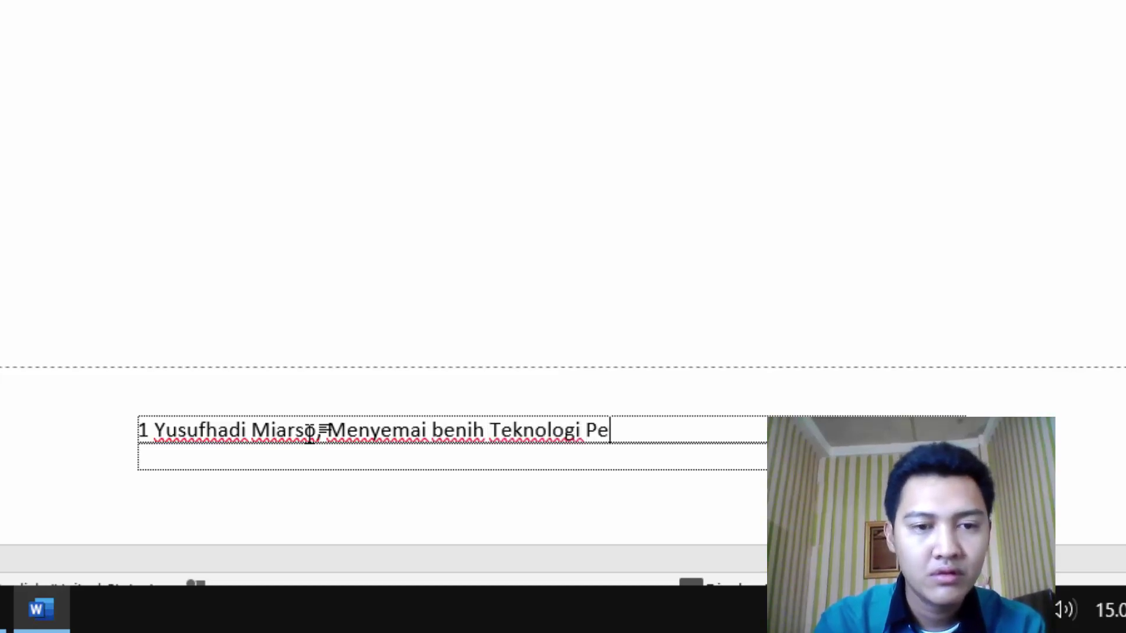
text(ndidikan, (J)
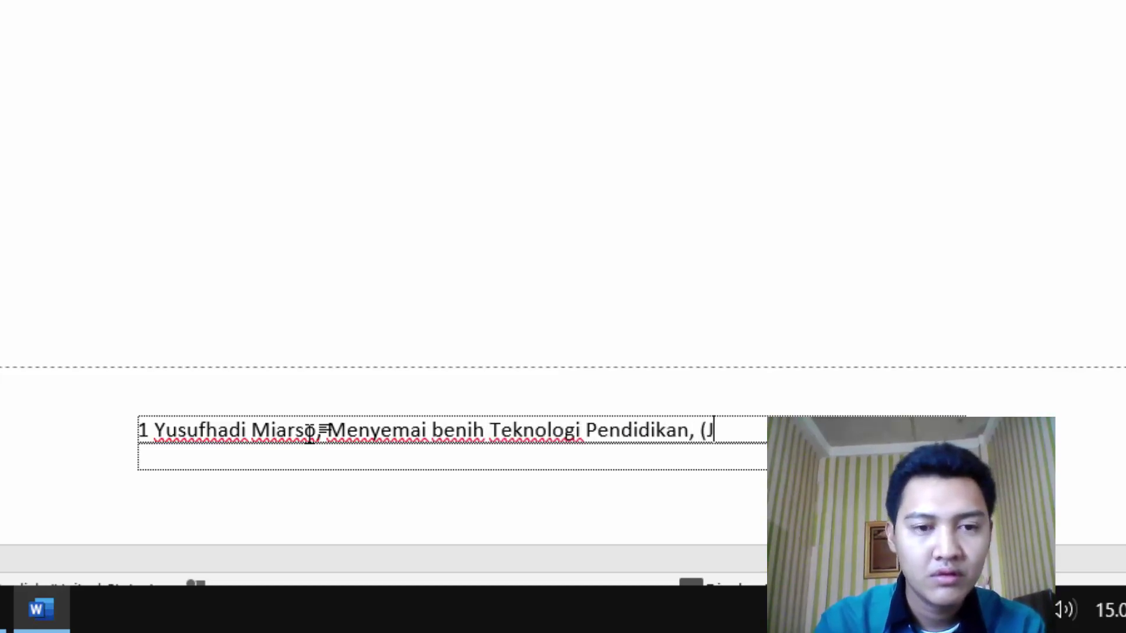
text(akarta)
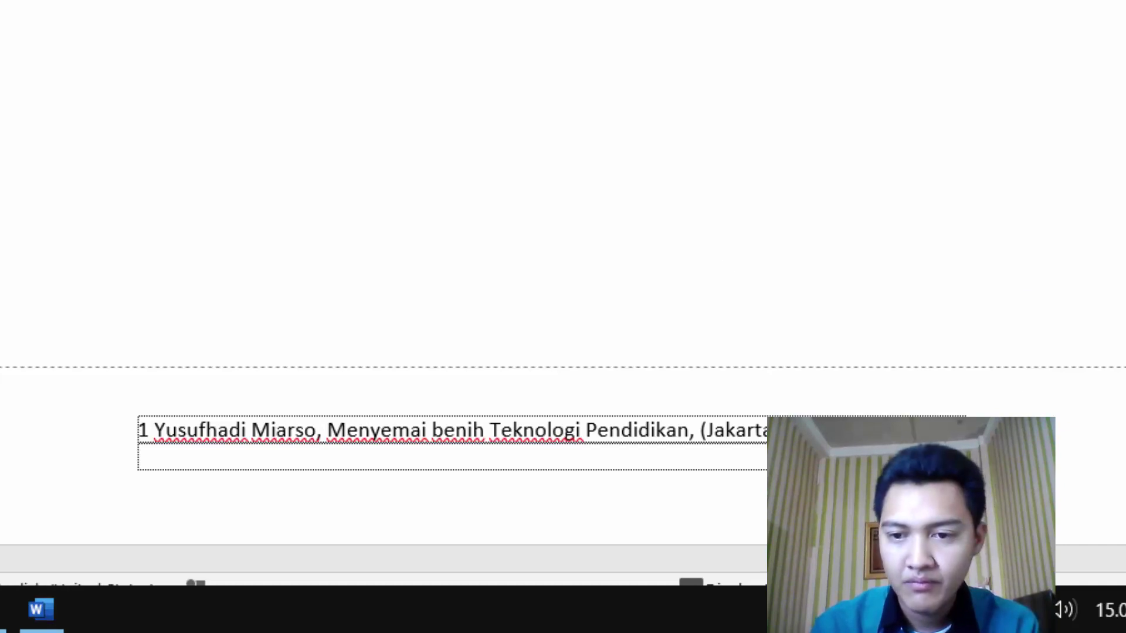
text(Group)
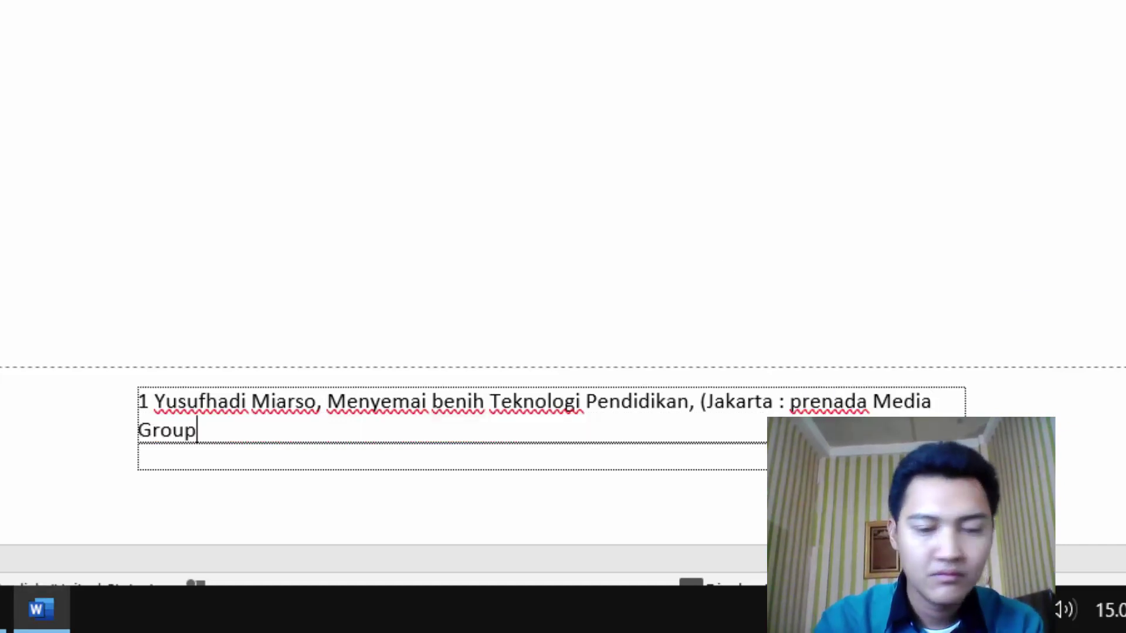
text(, 20122)
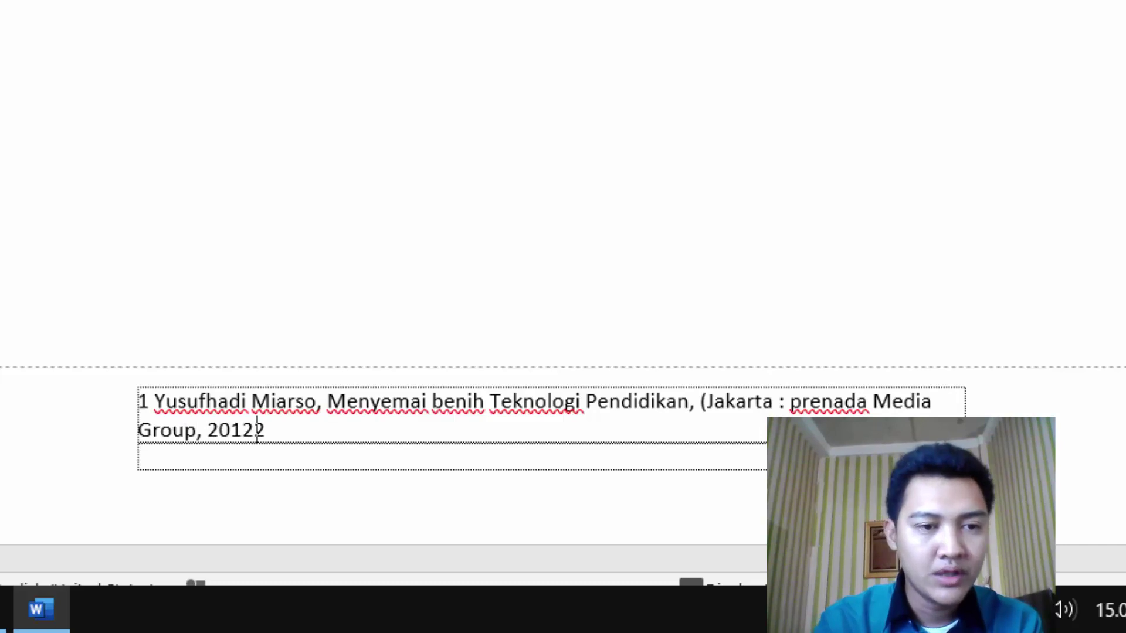
key(BackSpace)
key(BackSpace)
text(1)
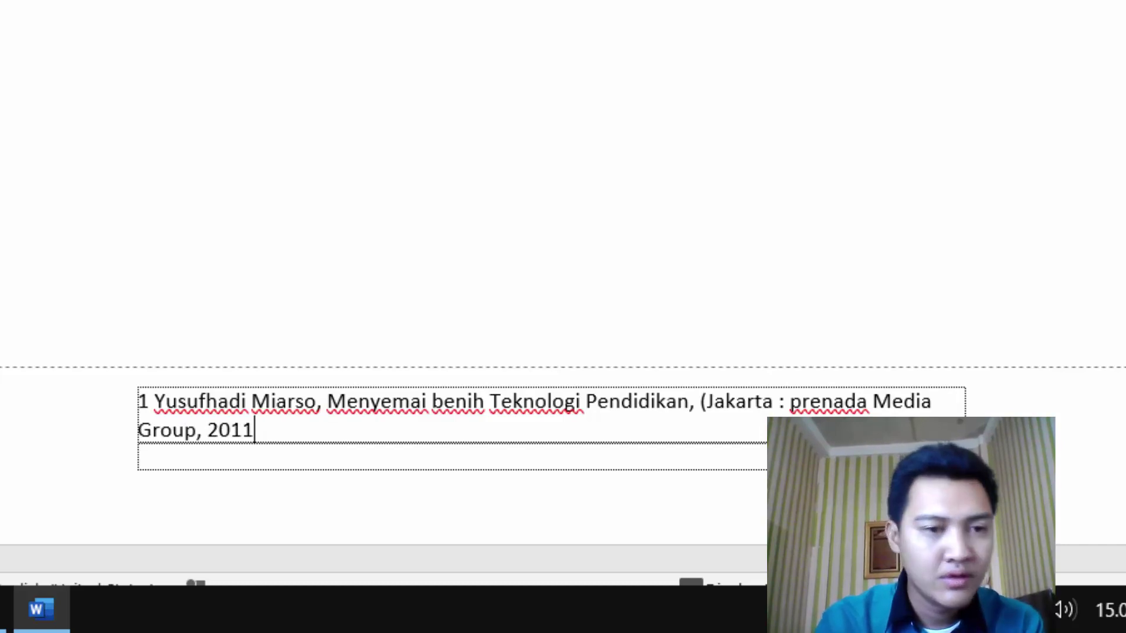
text(), h)
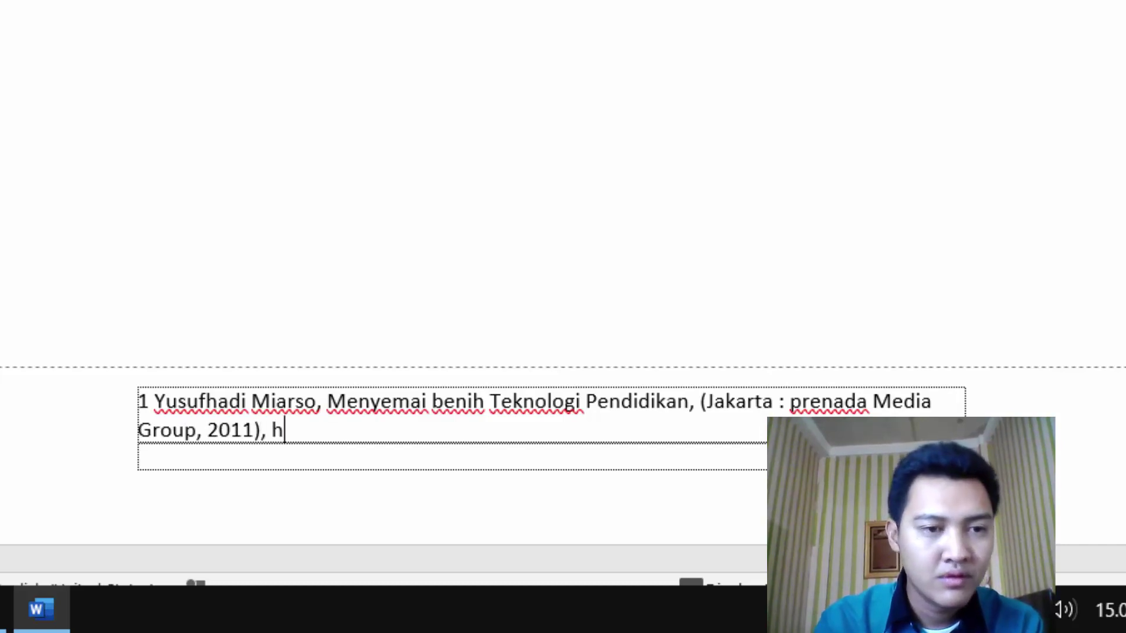
text(. 450)
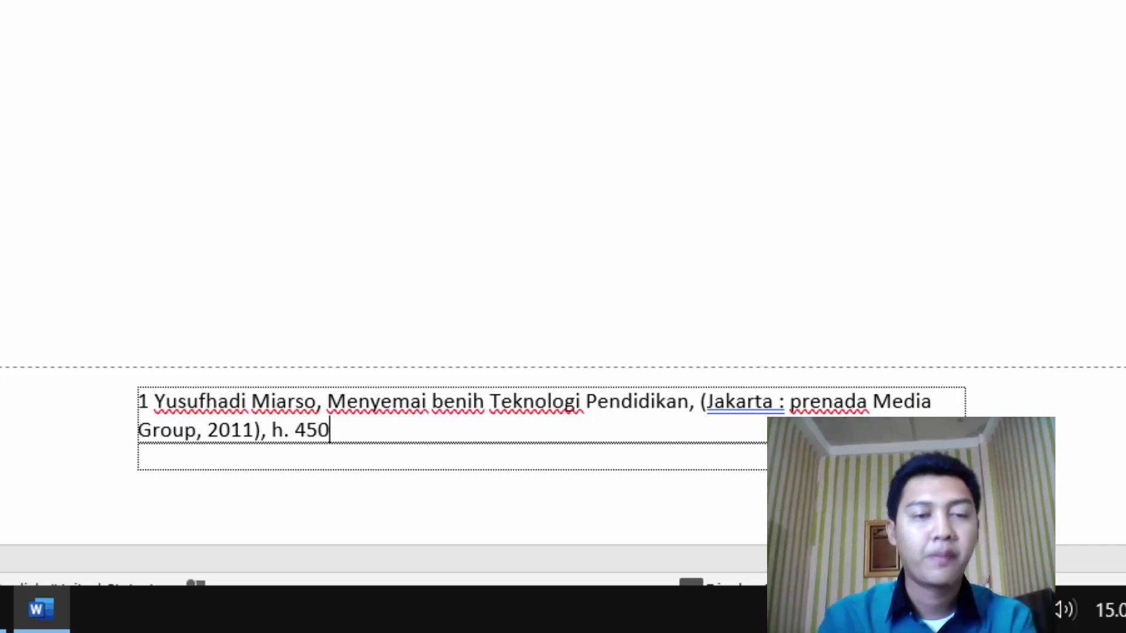
Step: Add reference '2 Ibid, h. 457' and begin reference 3 citing 'Media Komunikasi Pendidikan'
key(Return)
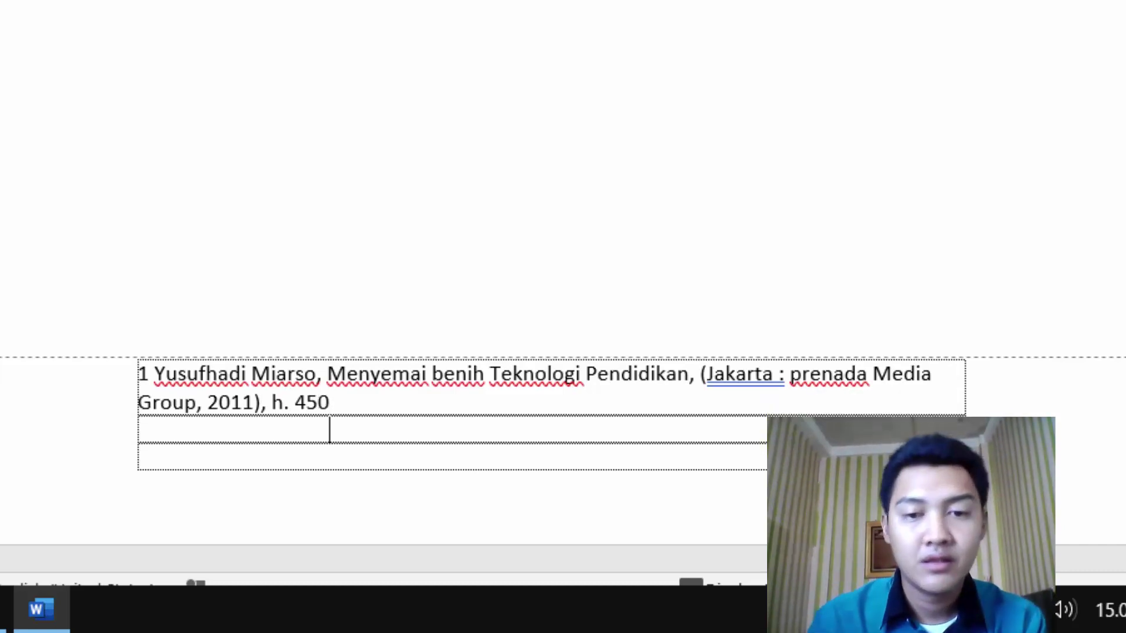
text(2)
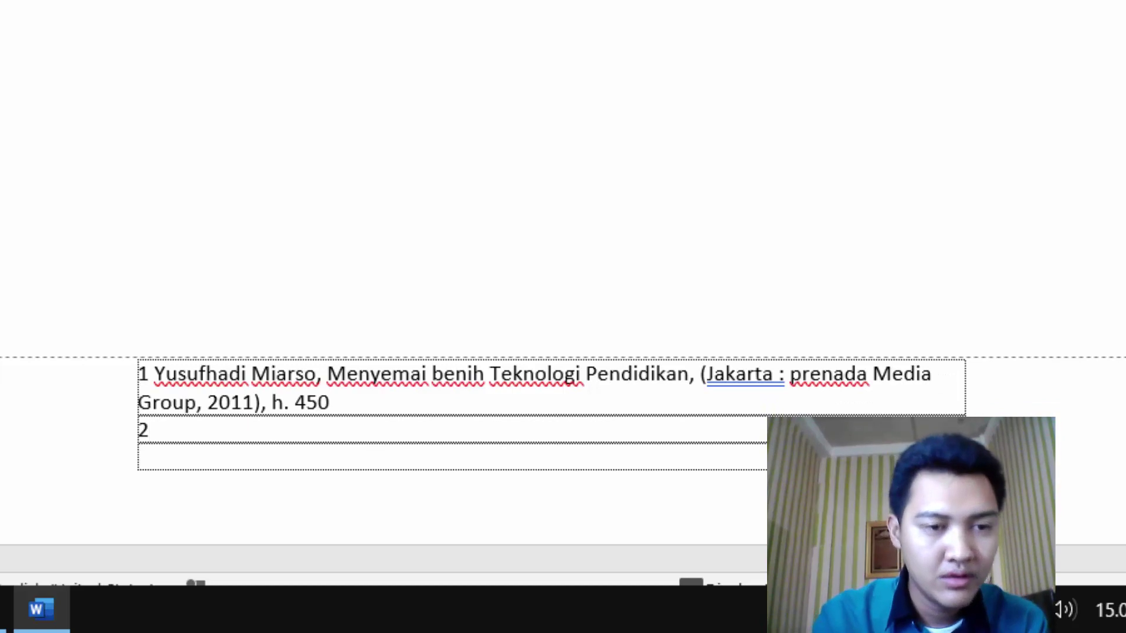
text( Ibid,)
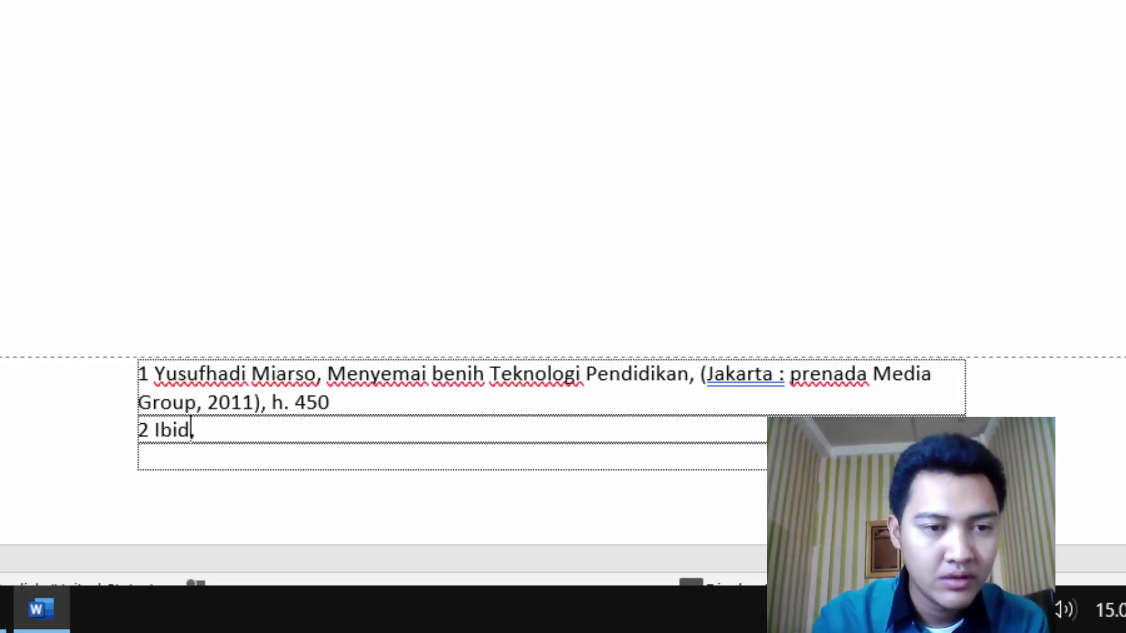
text( h. )
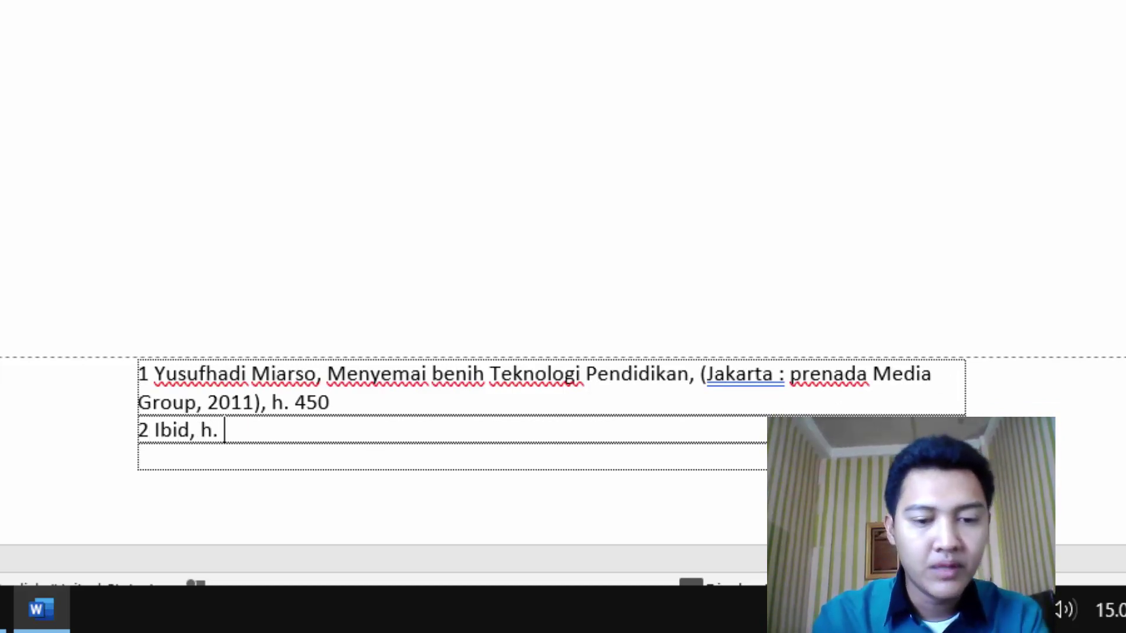
text(457)
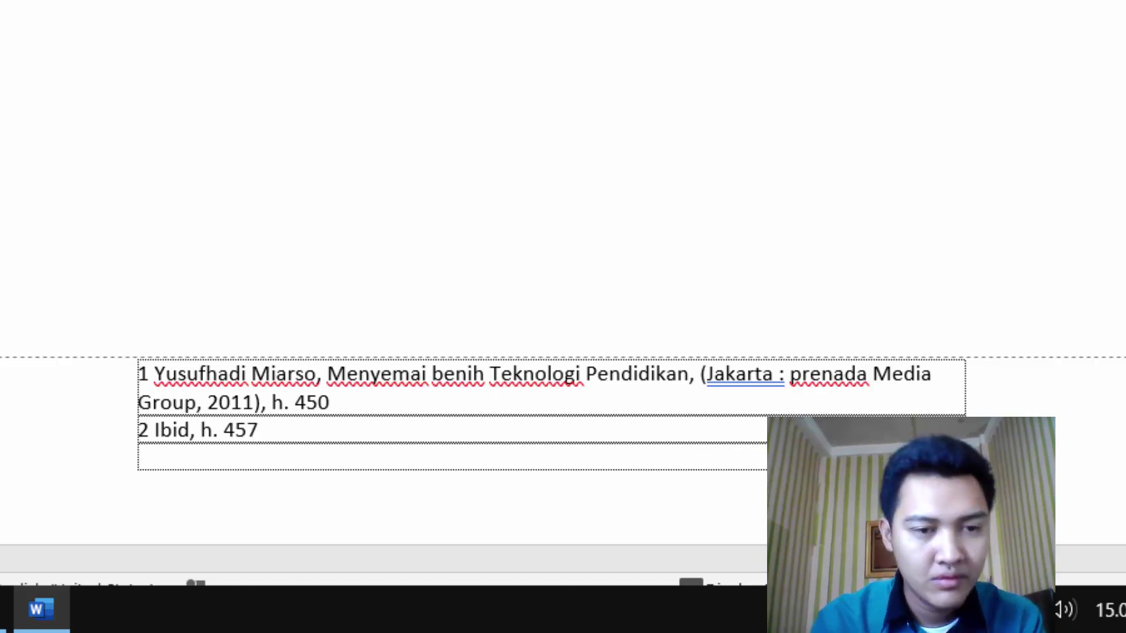
key(Return)
text(3)
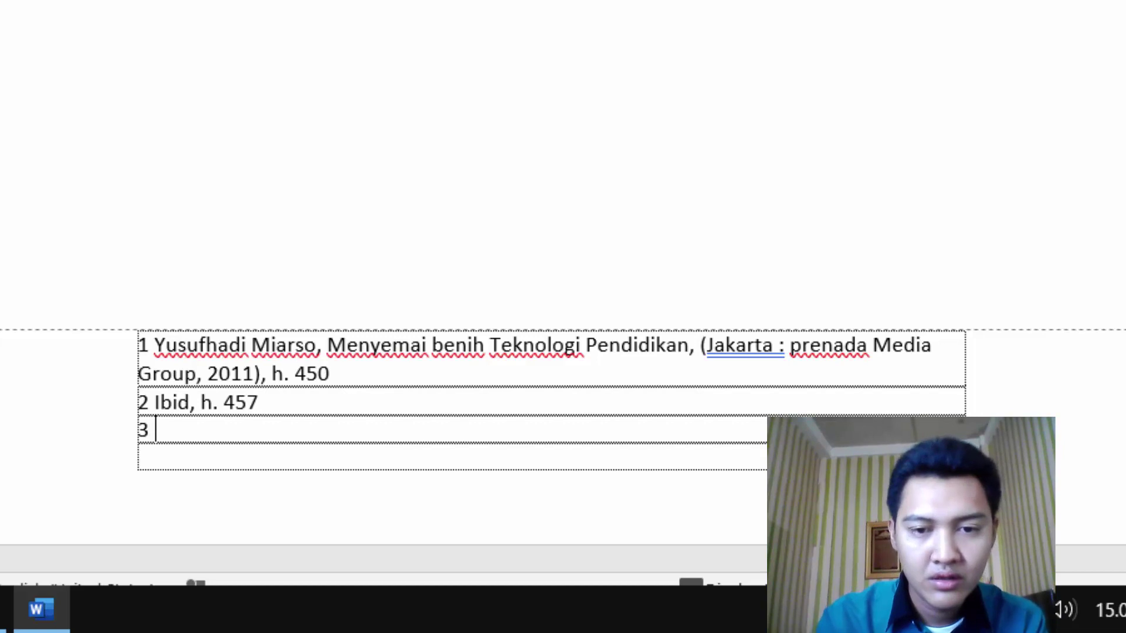
text( Sudarwan Danim, Media Komunikasi Pendidikan, (Jakarta: )
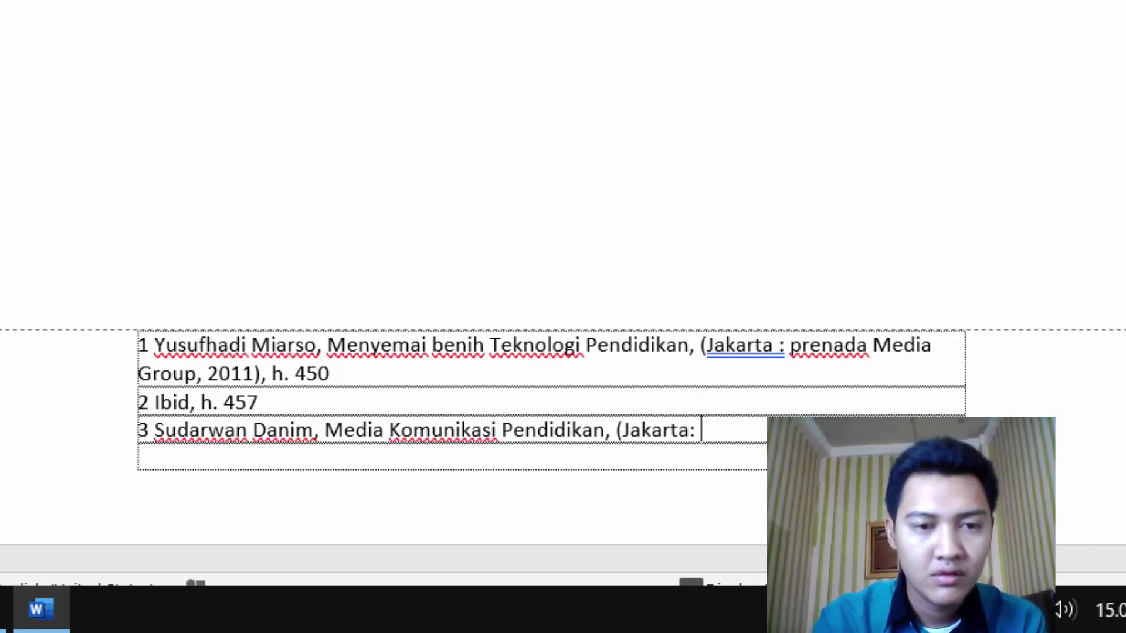
text(Bumi )
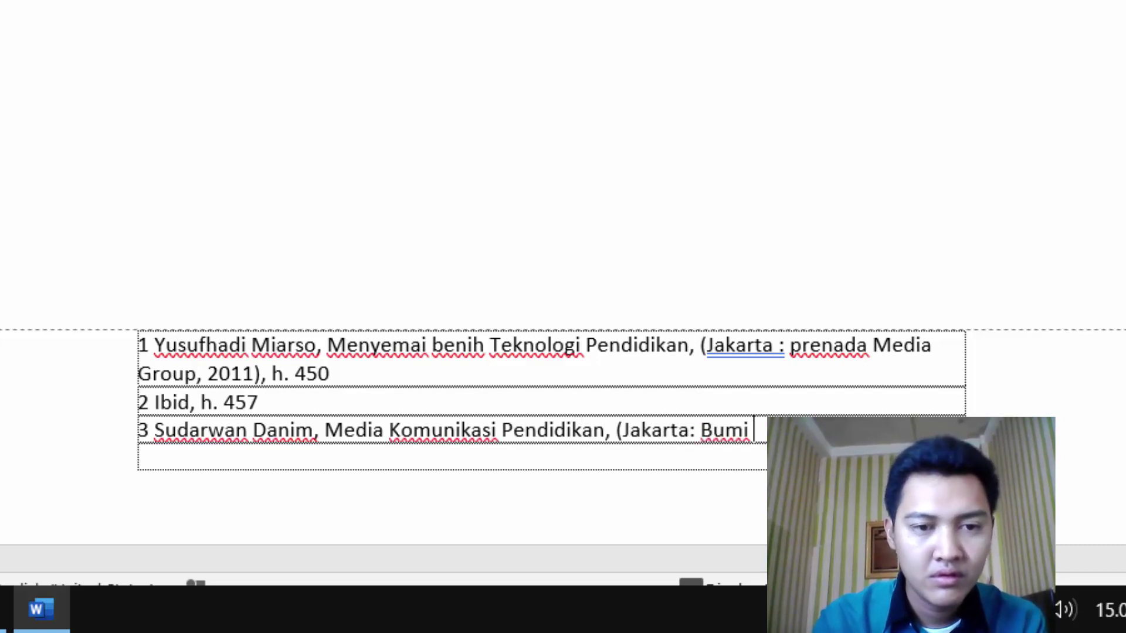
text(A)
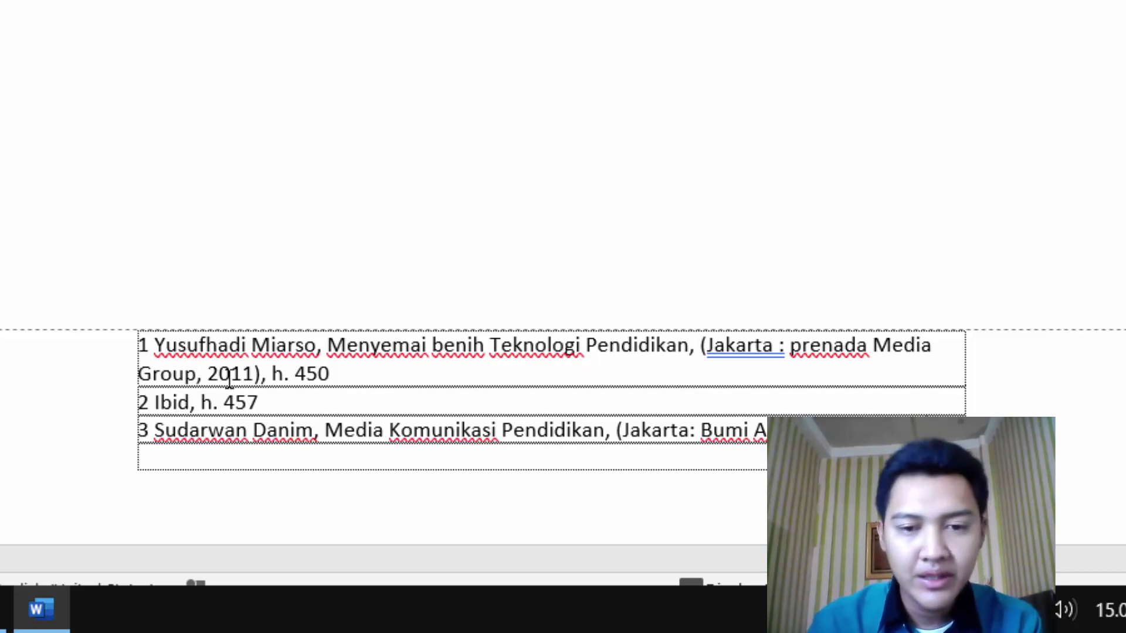
Step: Select the three footer references and indent them from the left using the ruler
click(156, 402)
drag(915, 429, 155, 343)
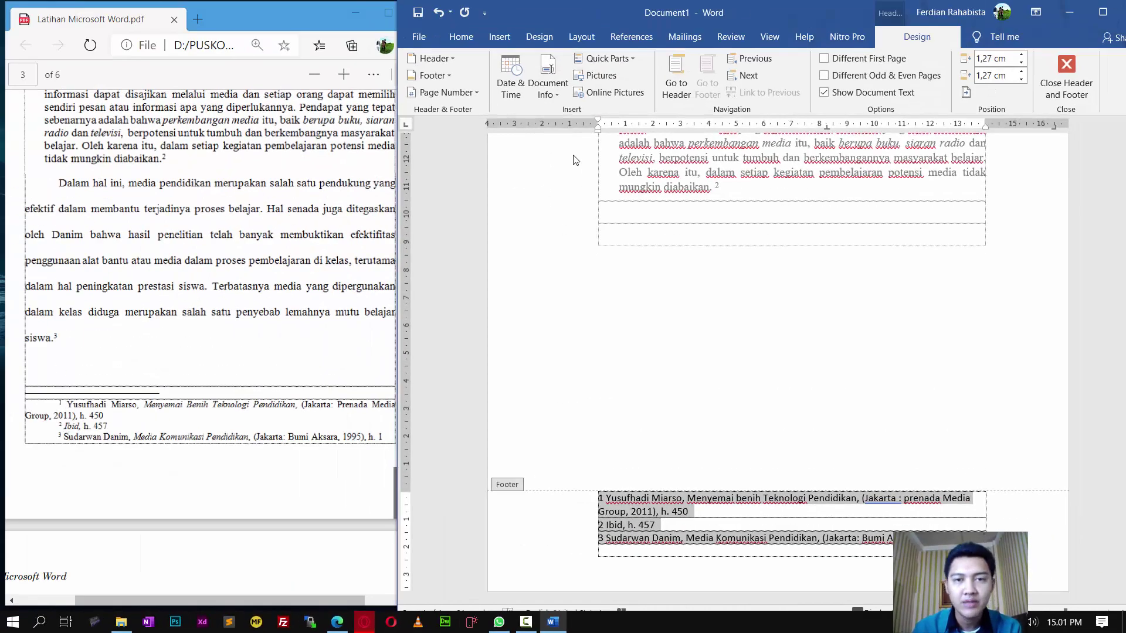
drag(598, 135, 637, 141)
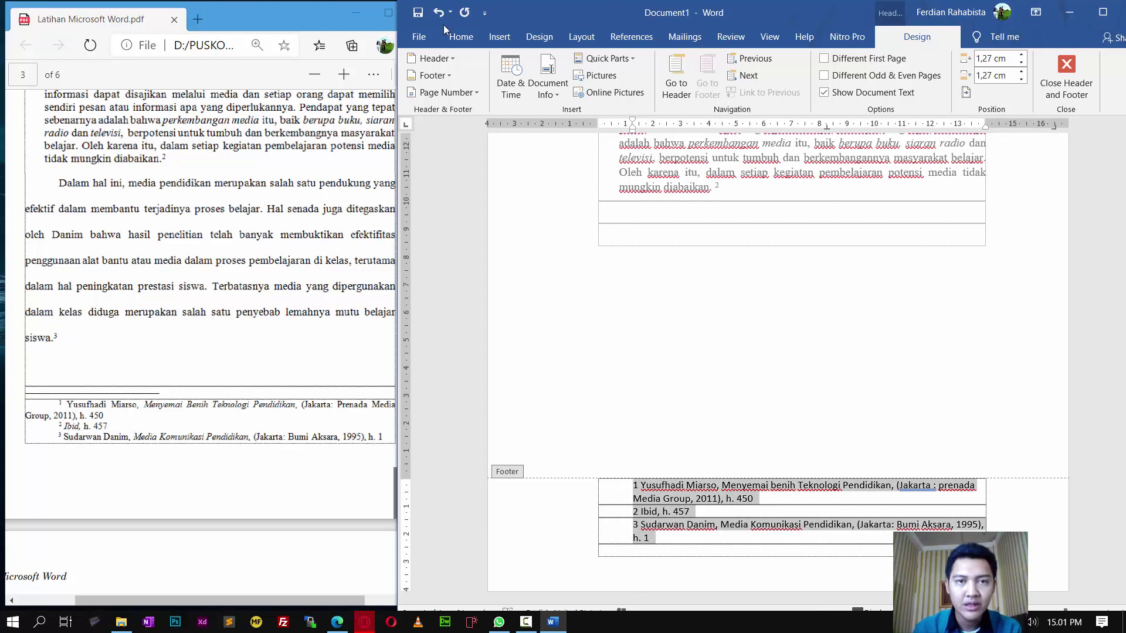
Step: Set the footer references' font size to 10 pt
click(461, 38)
click(560, 64)
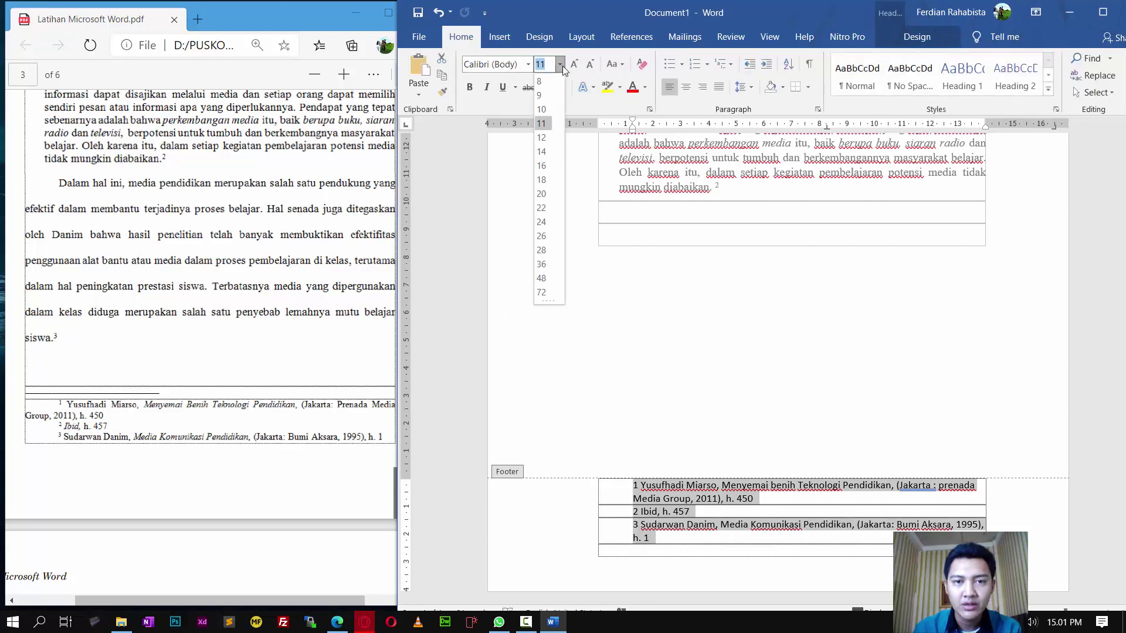
click(540, 96)
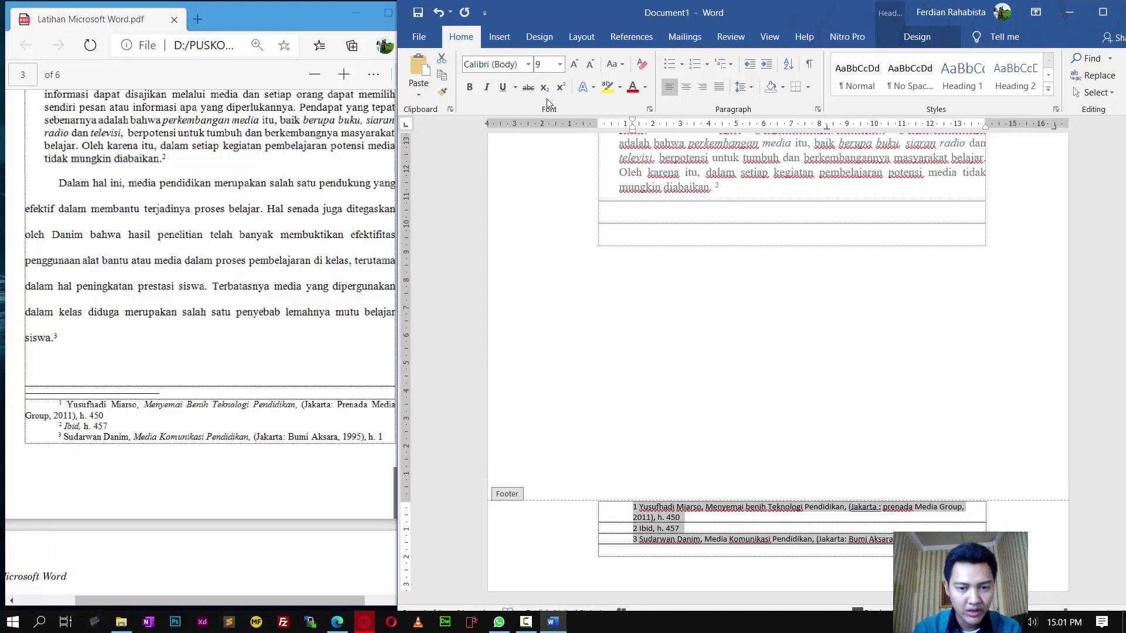
click(560, 64)
click(551, 111)
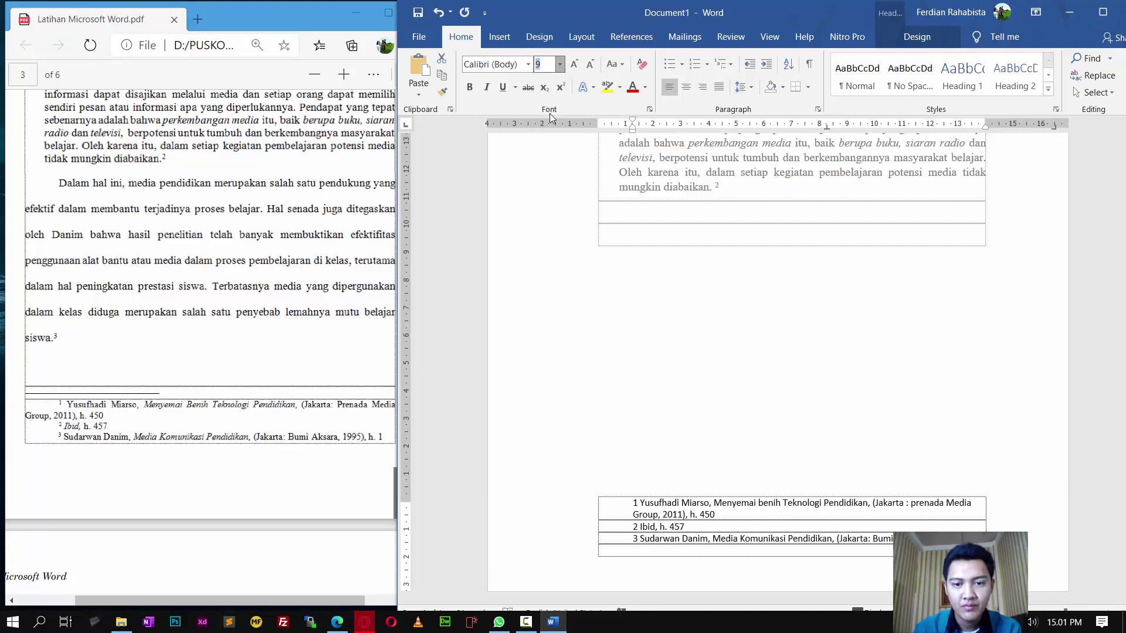
click(731, 538)
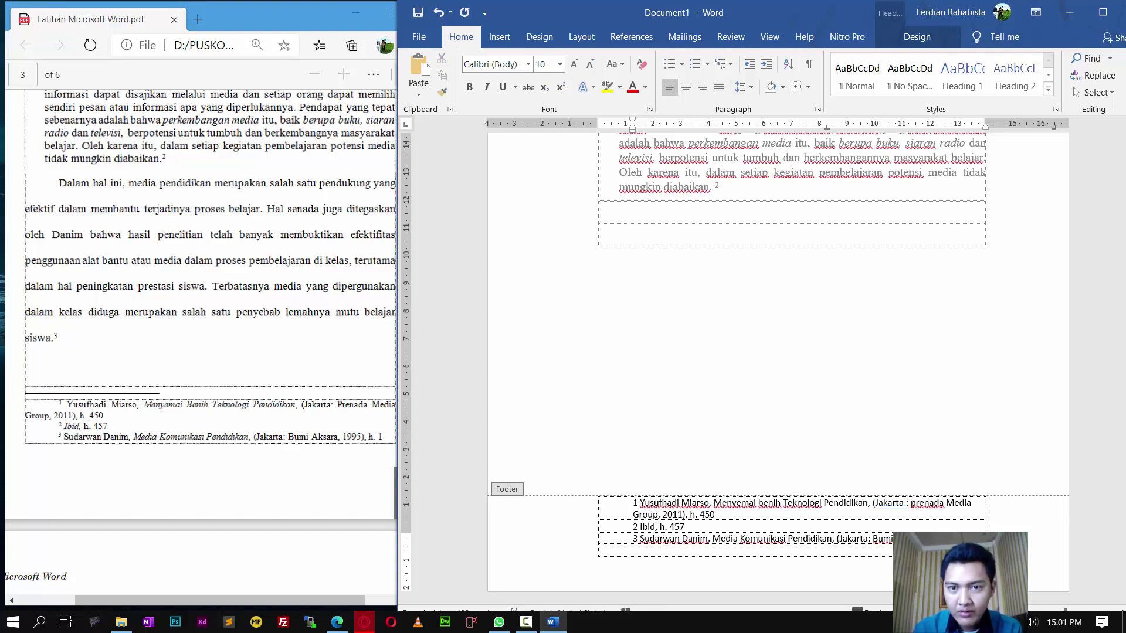
Step: Set all the footer reference text to Times New Roman
key(ctrl+a)
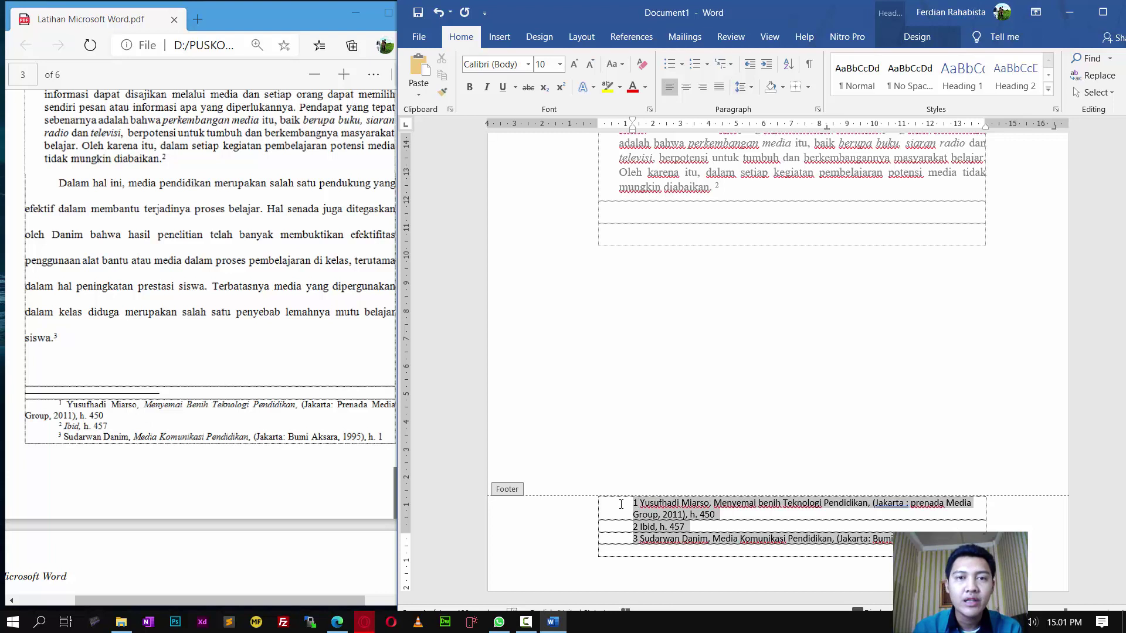
click(528, 64)
click(519, 150)
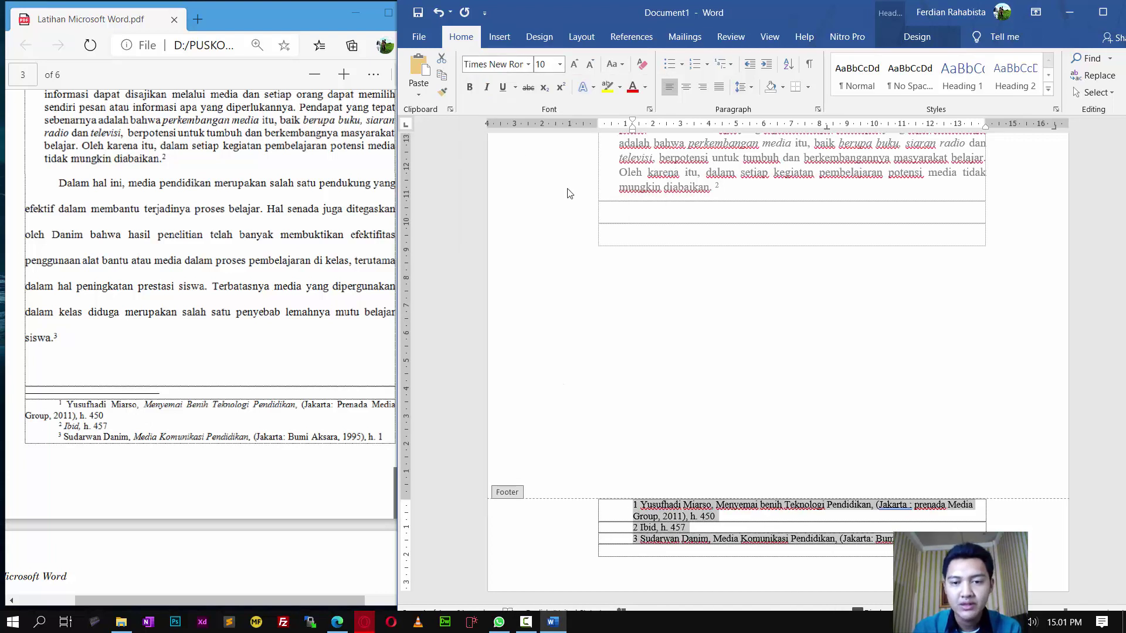
click(671, 546)
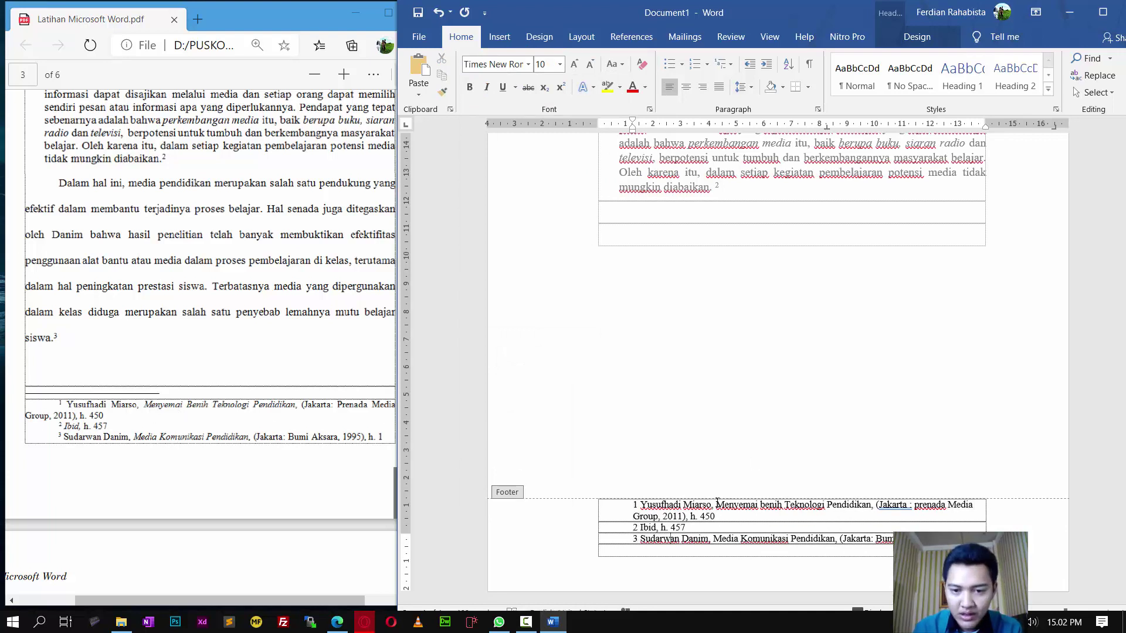
Step: Italicize 'Menyemai benih Teknologi Pendidikan', 'Ibid' and 'Media Komunikasi Pendidikan' in the footer
drag(717, 505, 871, 505)
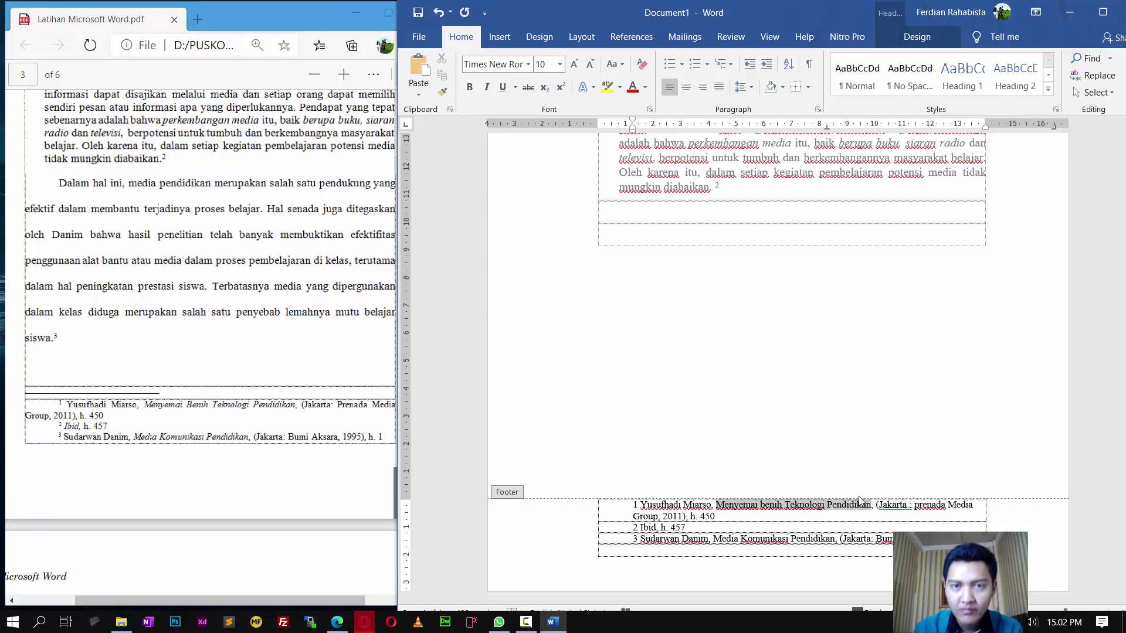
click(486, 88)
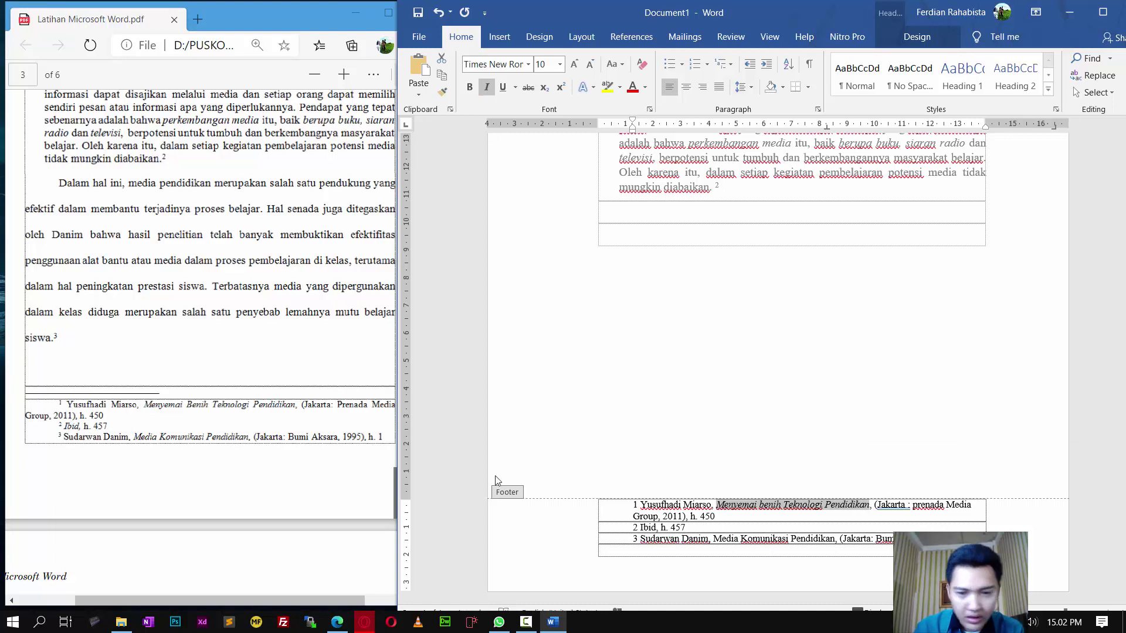
double_click(646, 528)
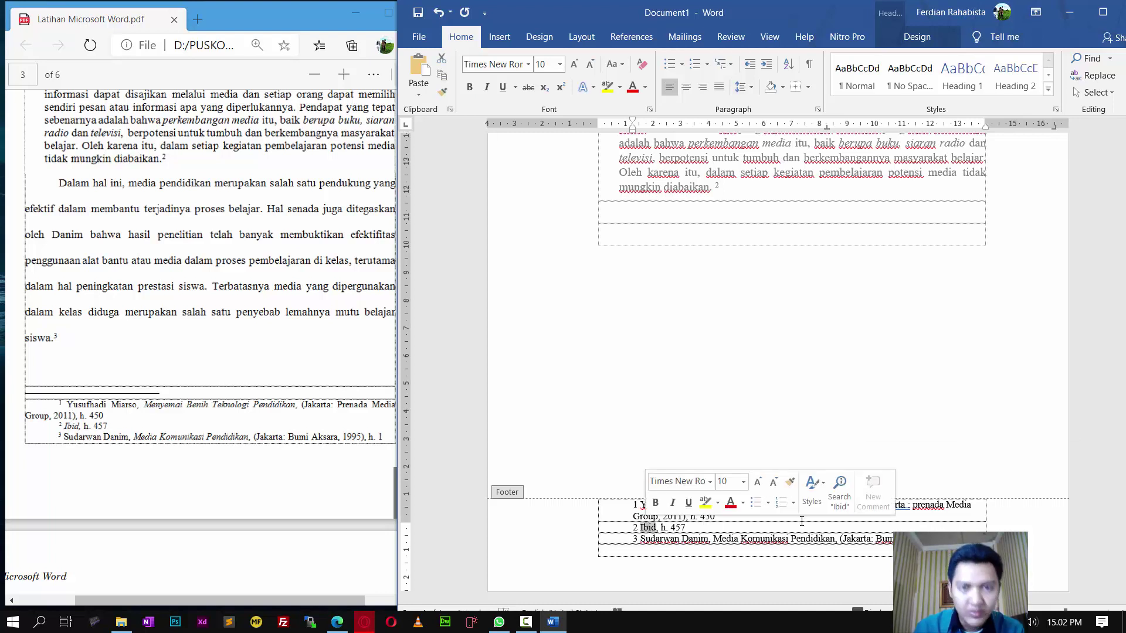
click(487, 88)
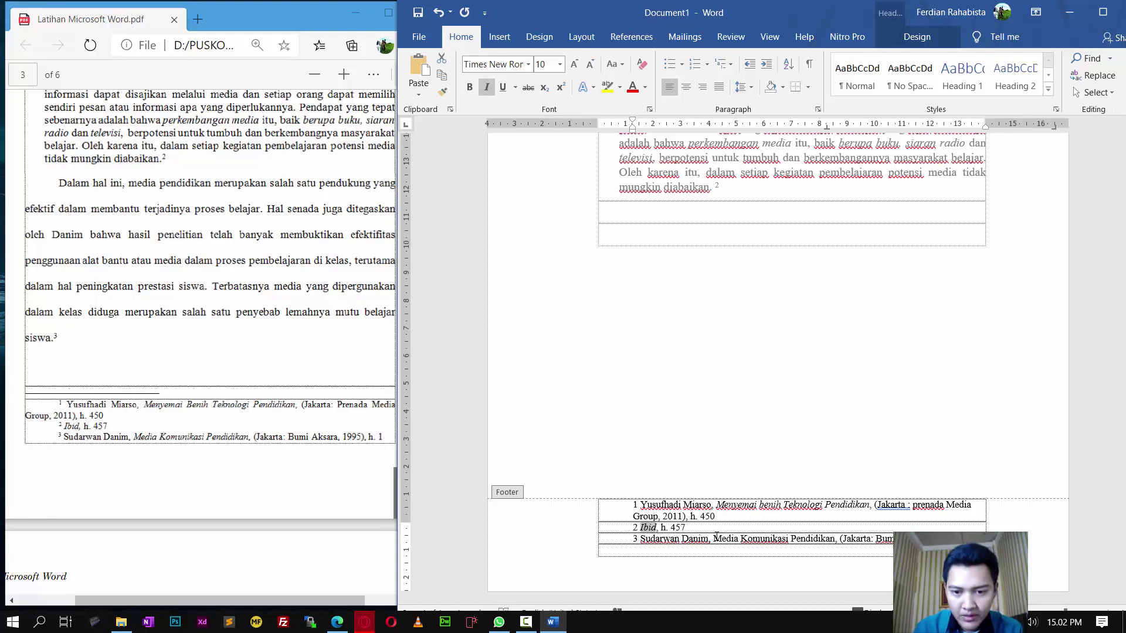
drag(713, 538, 834, 538)
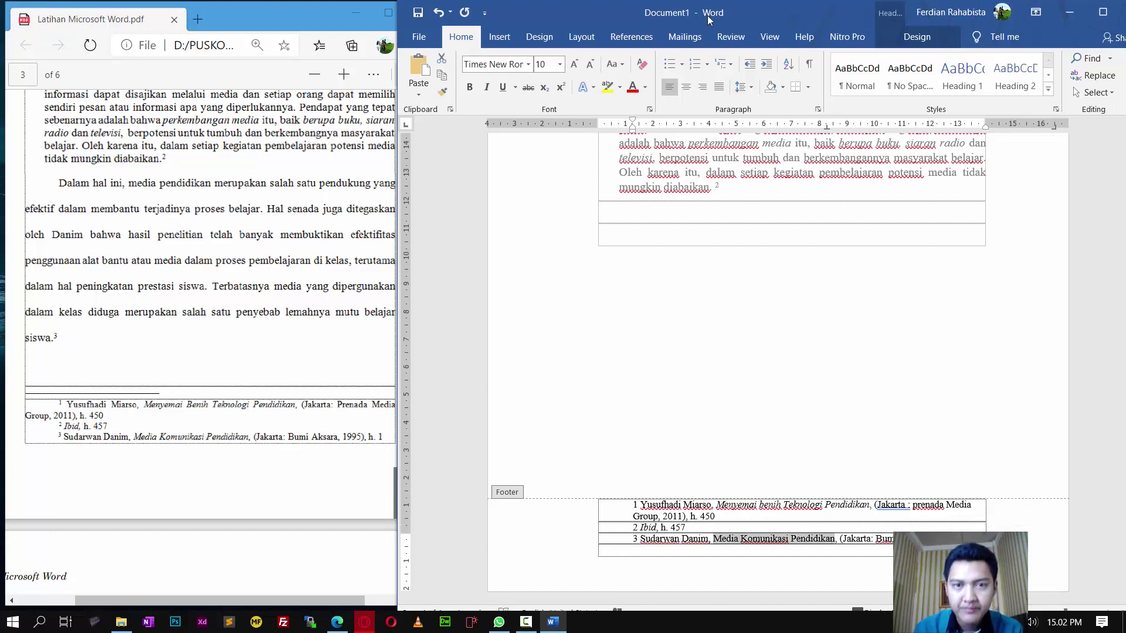
click(486, 88)
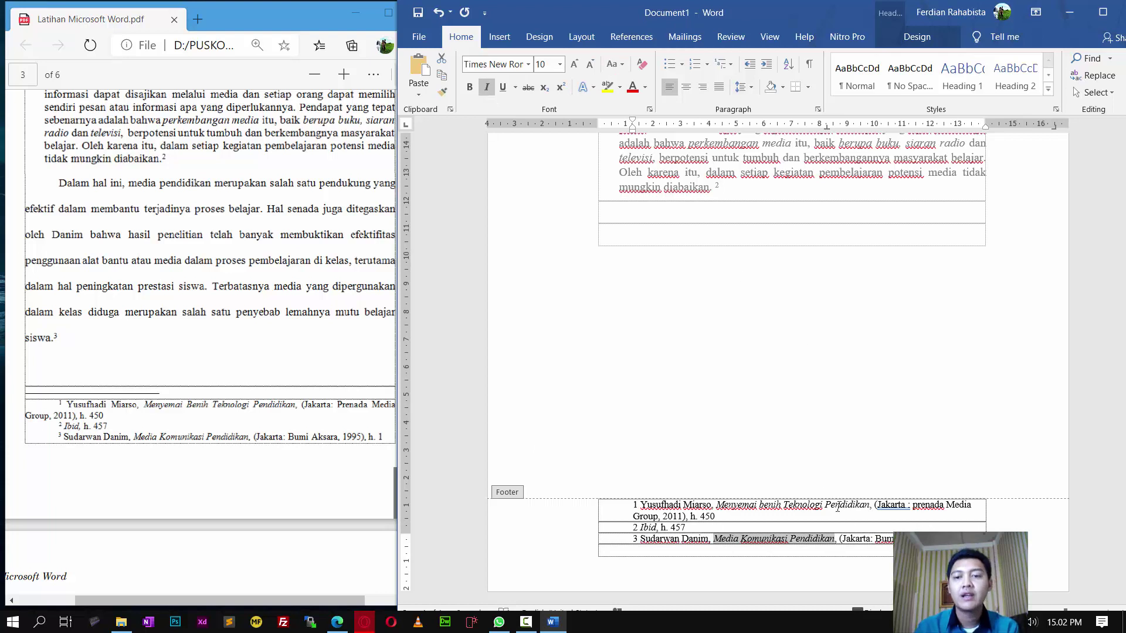
click(854, 535)
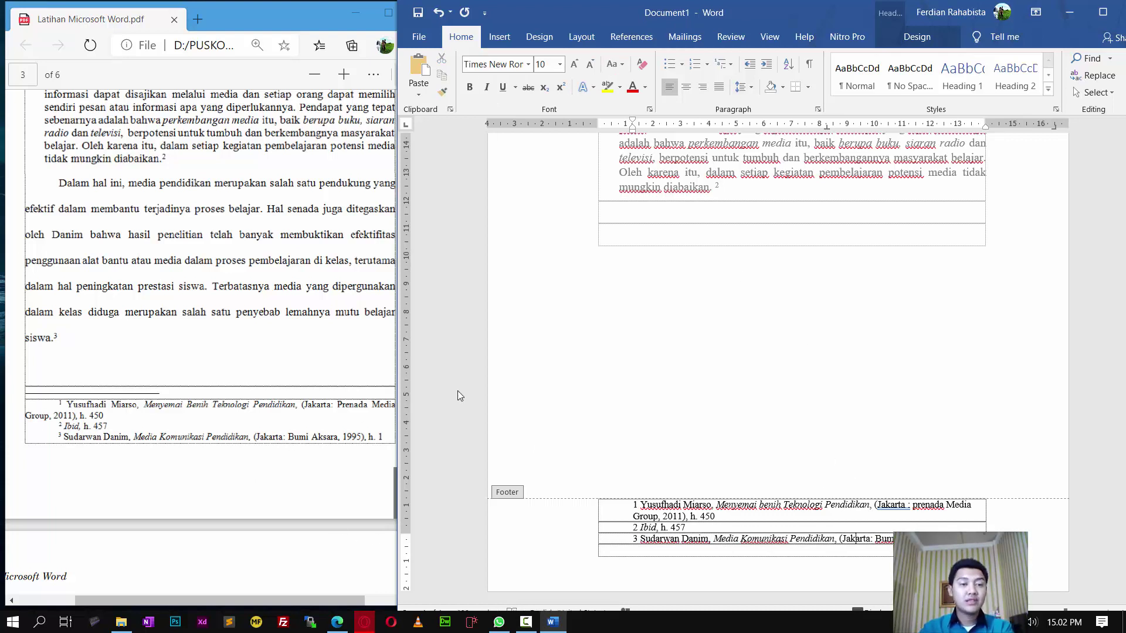
Step: Compare the footer with the source PDF, then close footer editing
scroll(231, 343, up, 3)
scroll(232, 343, down, 1)
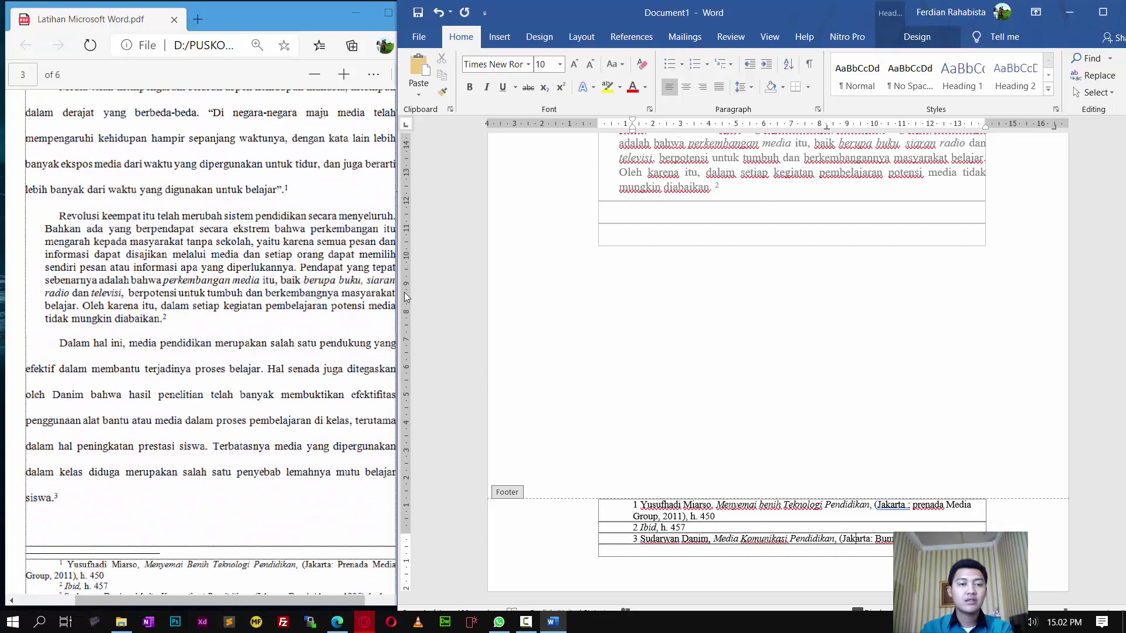
click(218, 362)
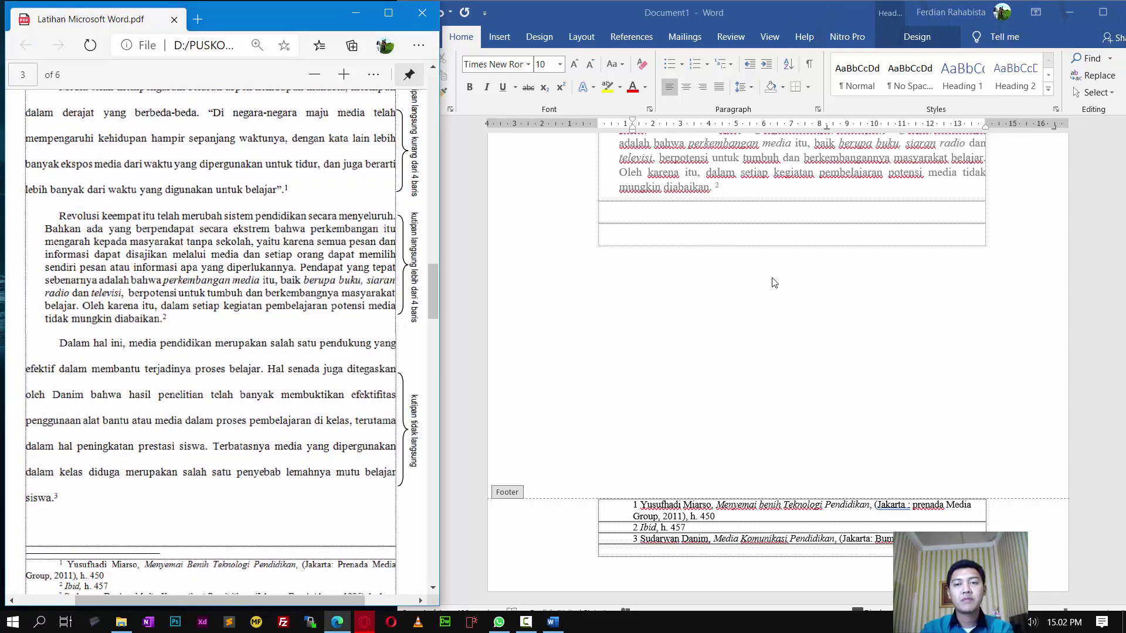
click(766, 241)
scroll(766, 241, up, 10)
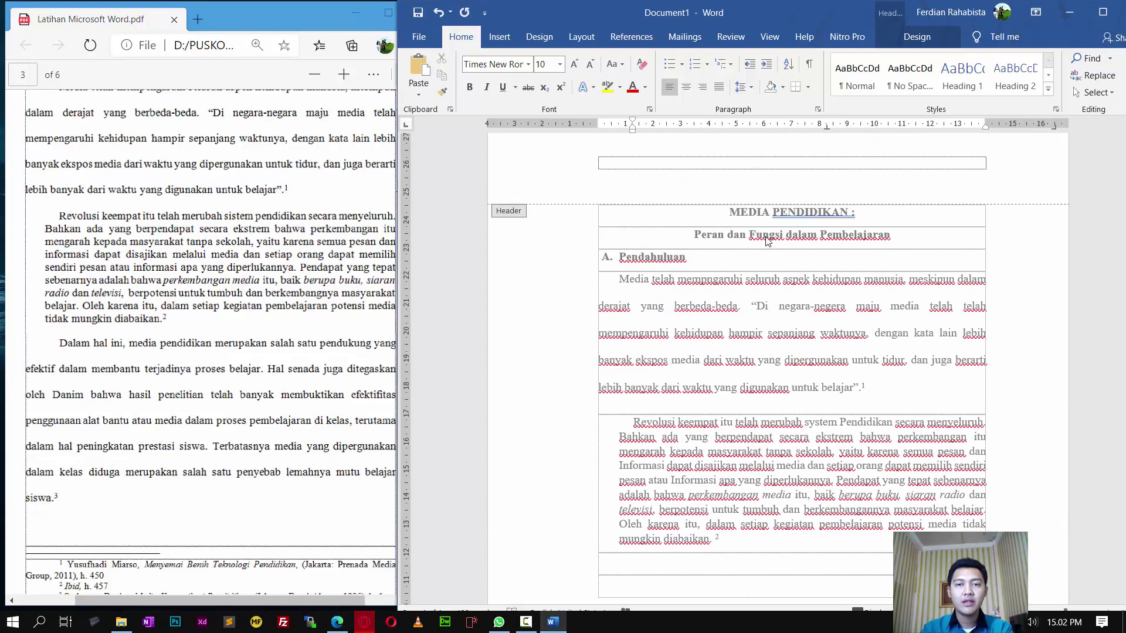
scroll(766, 241, down, 3)
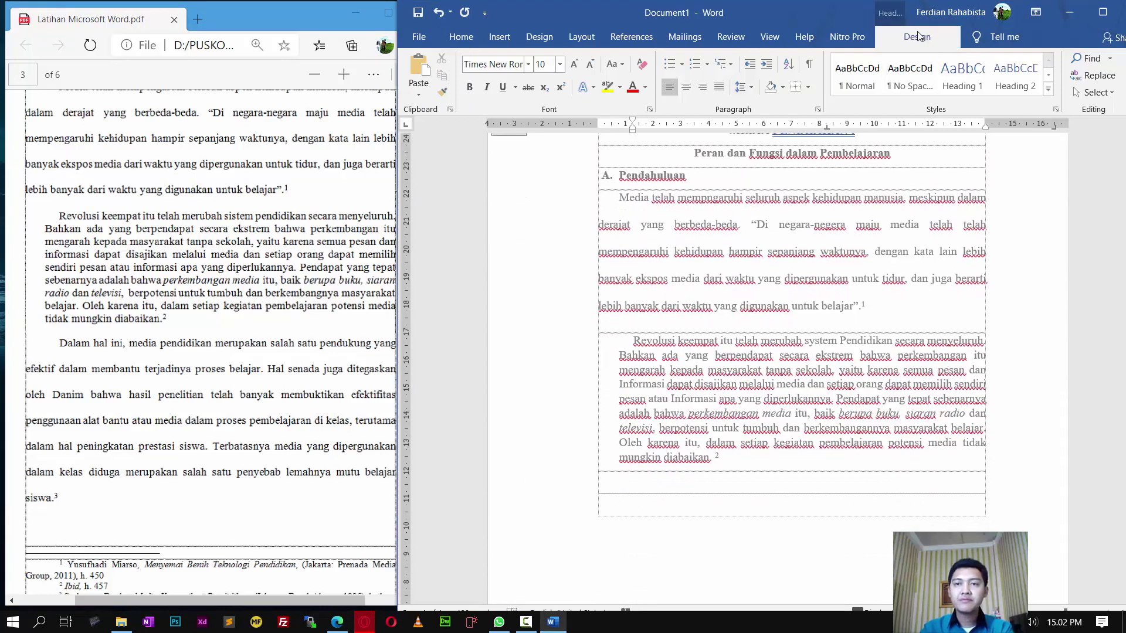
scroll(879, 366, down, 7)
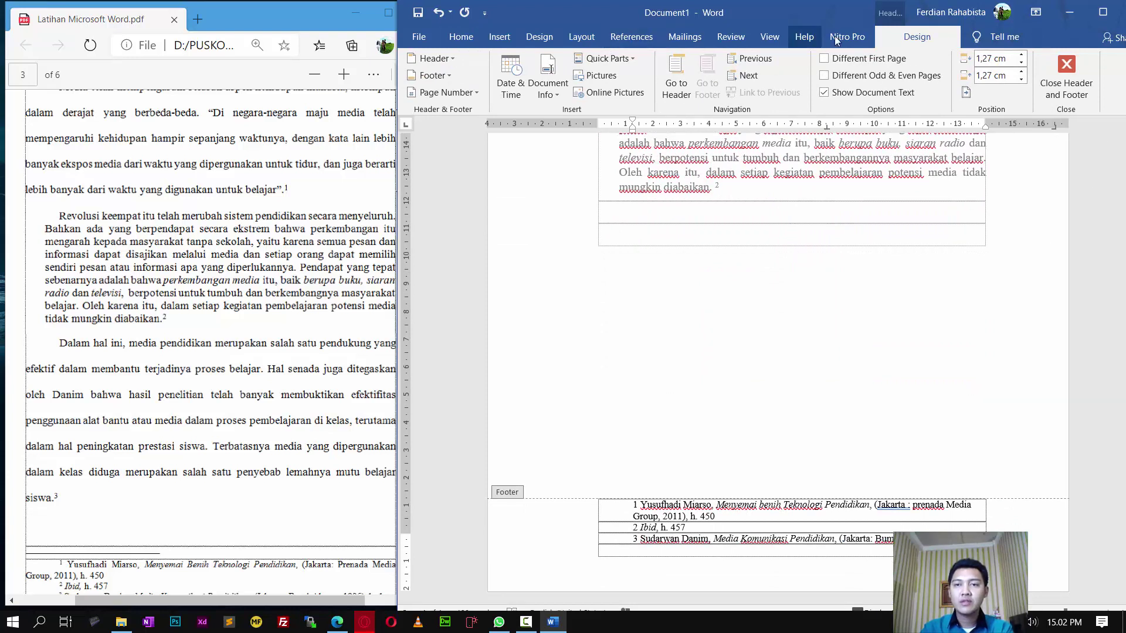
click(1076, 84)
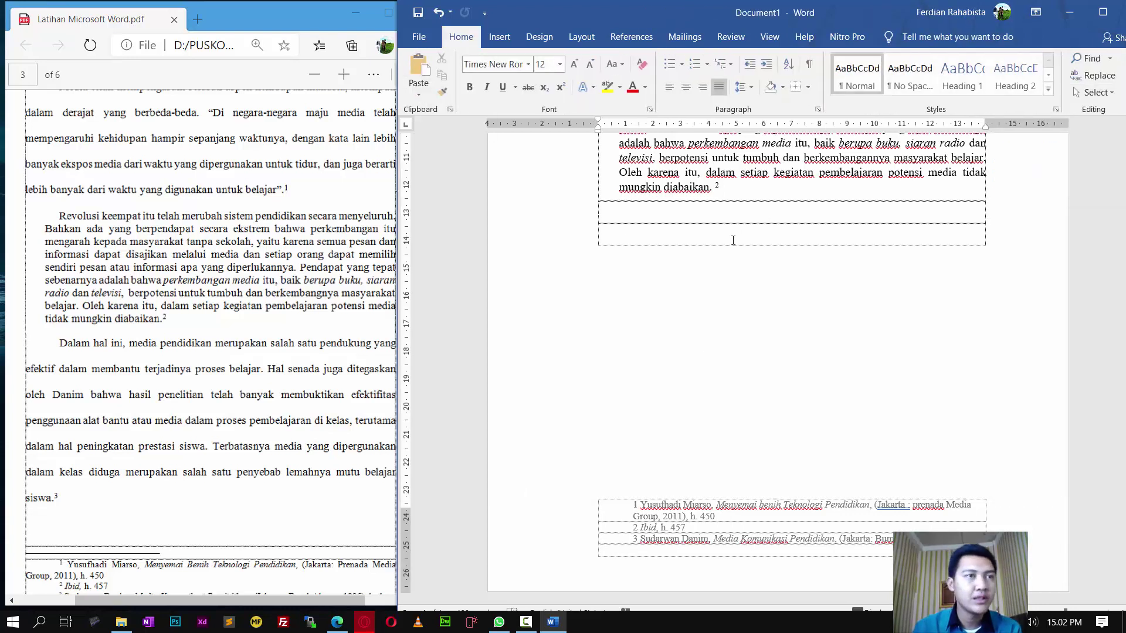
Step: Add an empty line below the 'Peran dan Fungsi dalam Pembelajaran' subtitle
scroll(774, 409, up, 6)
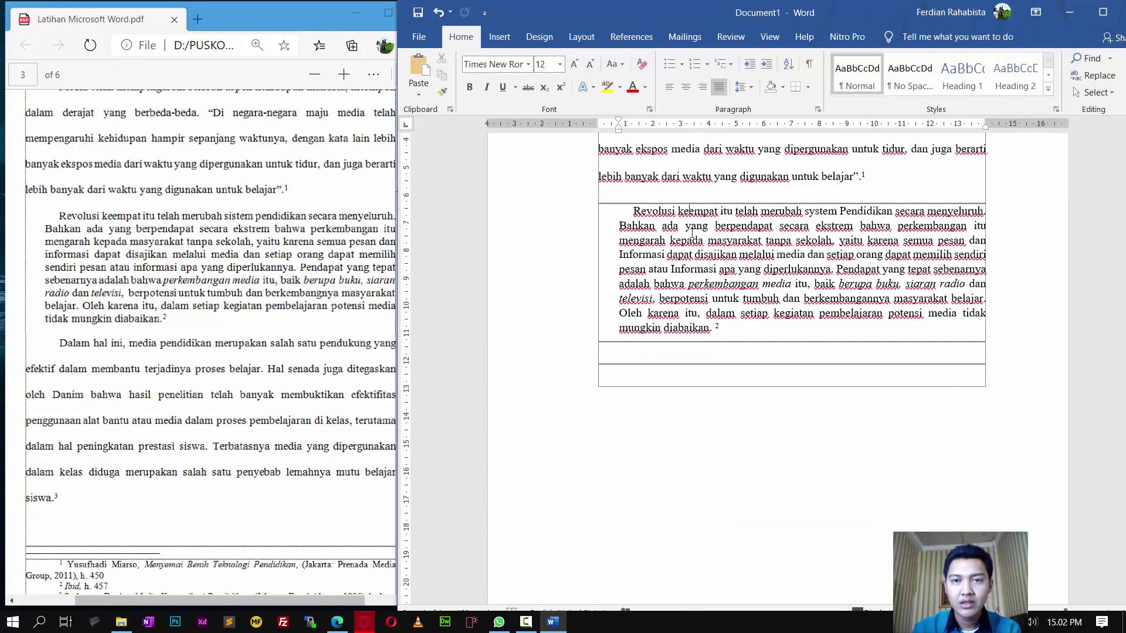
click(919, 267)
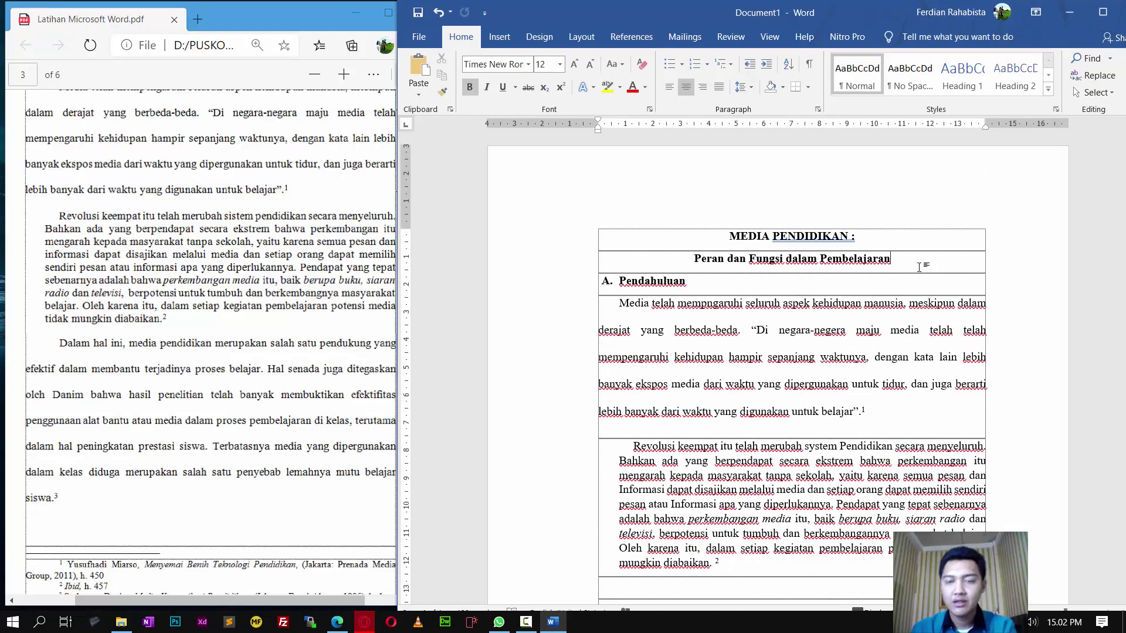
key(Return)
Step: Recheck the exercise PDF, then bring up Word's File backstage
scroll(310, 319, up, 4)
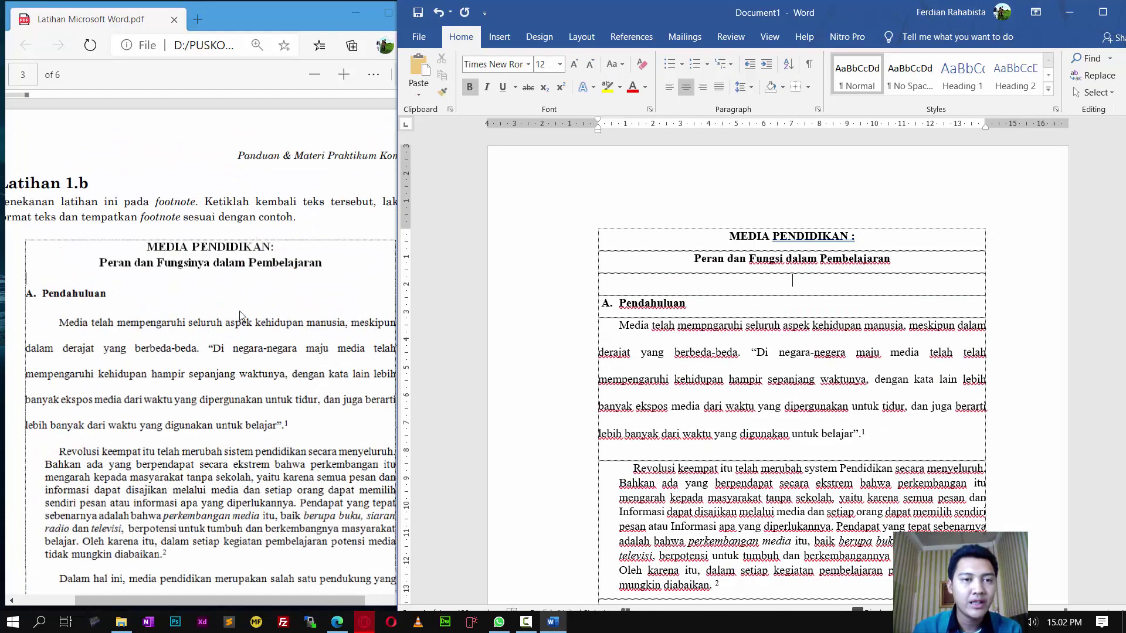
click(268, 317)
scroll(268, 317, down, 3)
click(801, 355)
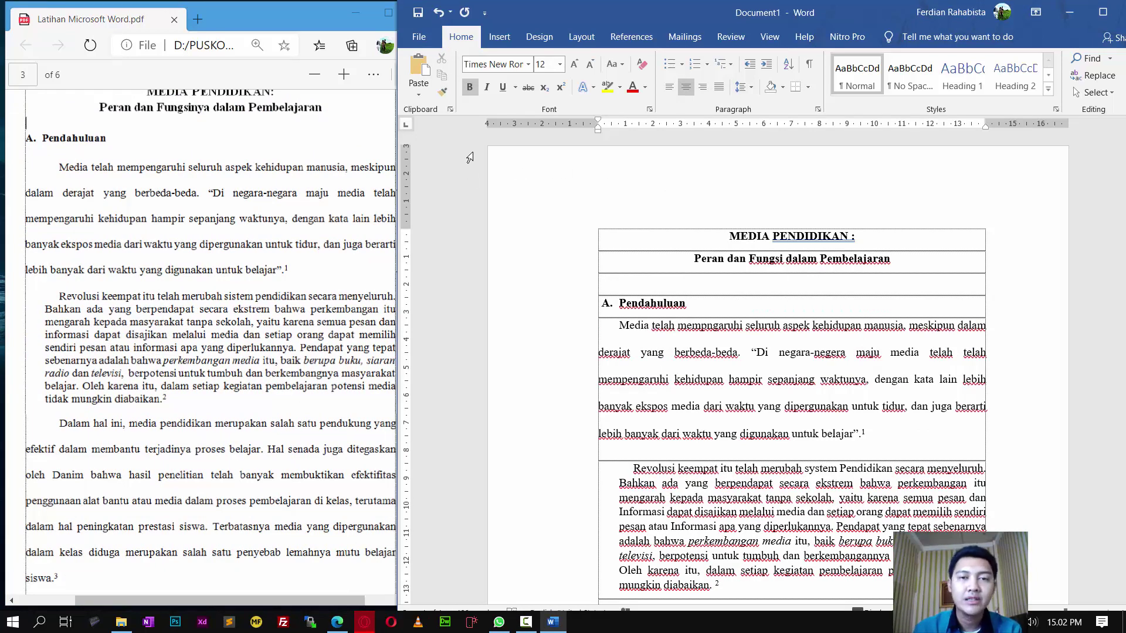
click(418, 36)
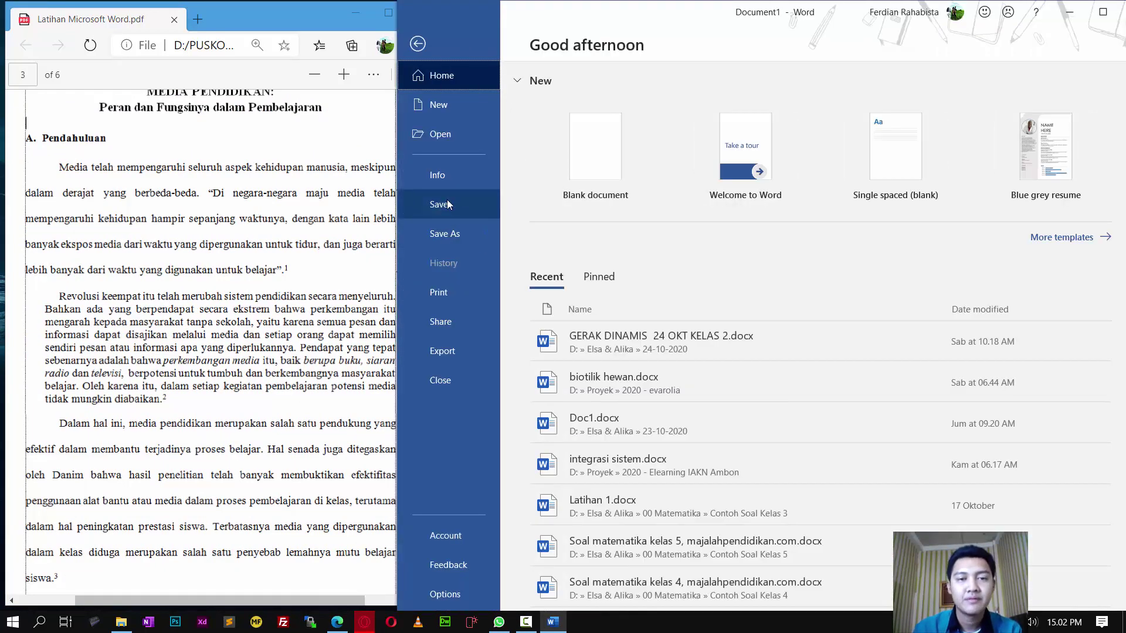
Step: In Save As, browse to the D:\PUSKOM\2020 - November folder
click(445, 234)
click(618, 311)
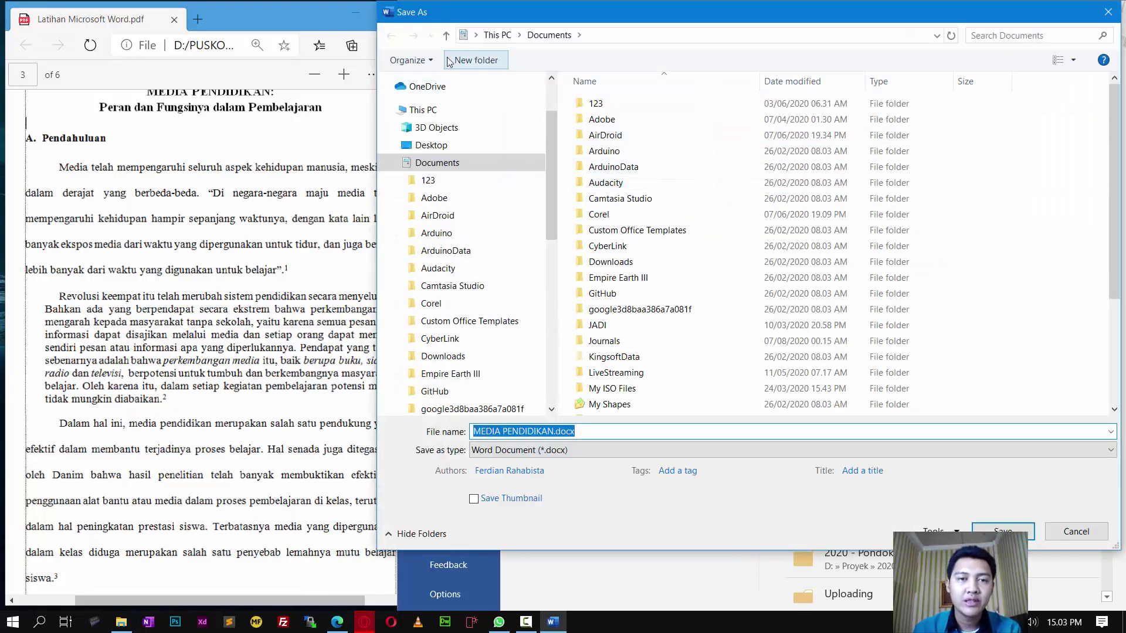
click(390, 163)
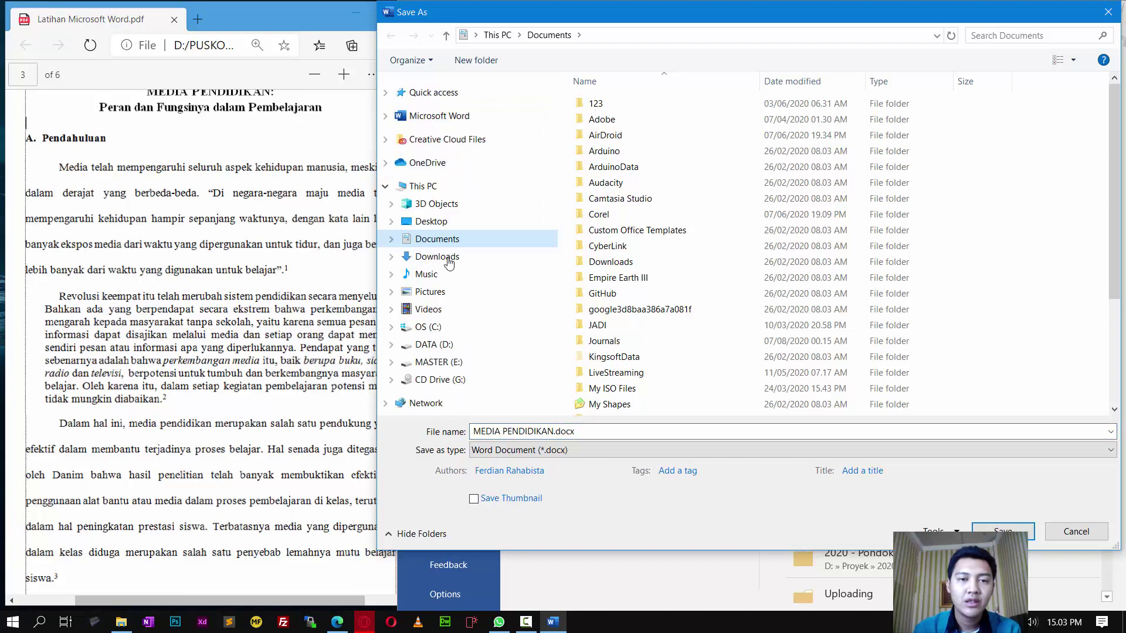
click(435, 347)
scroll(634, 352, down, 6)
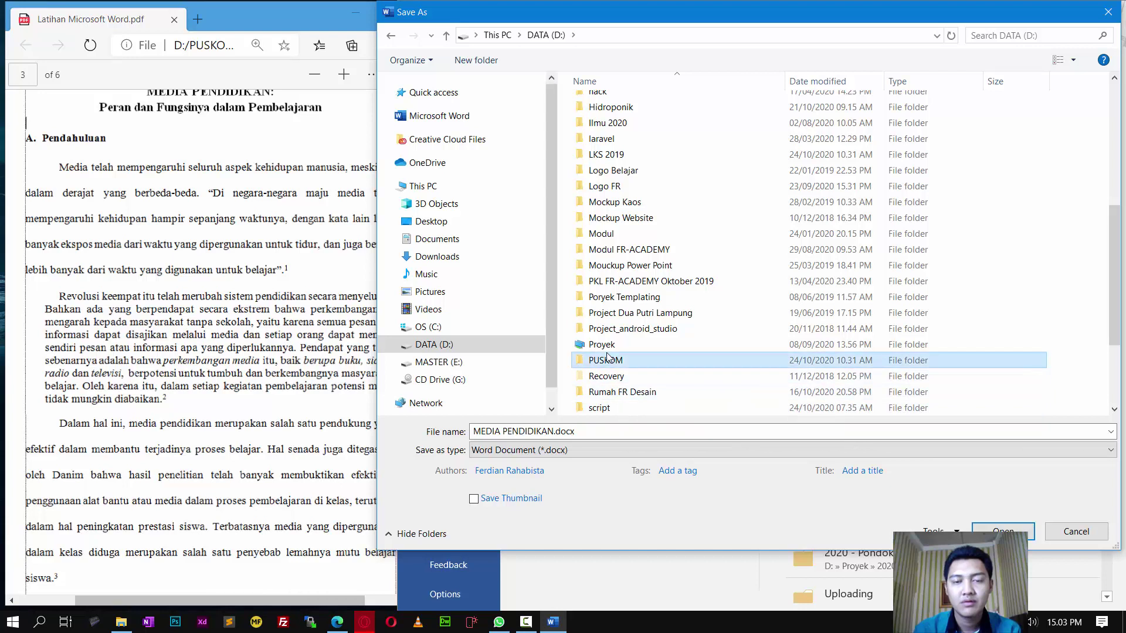
double_click(606, 360)
double_click(645, 200)
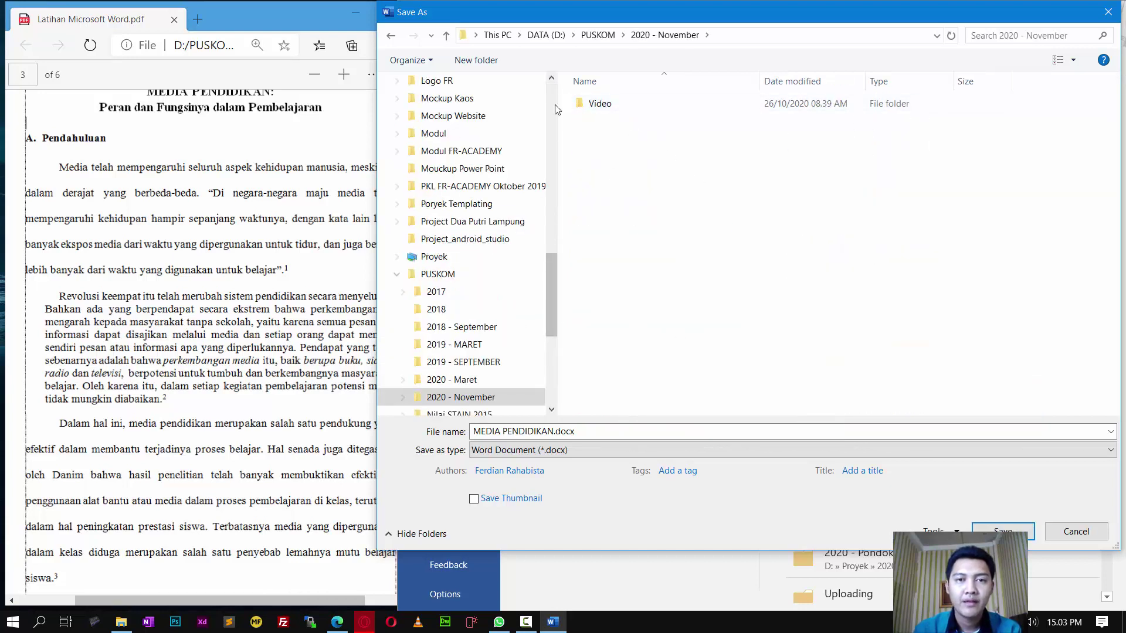
click(613, 107)
double_click(614, 111)
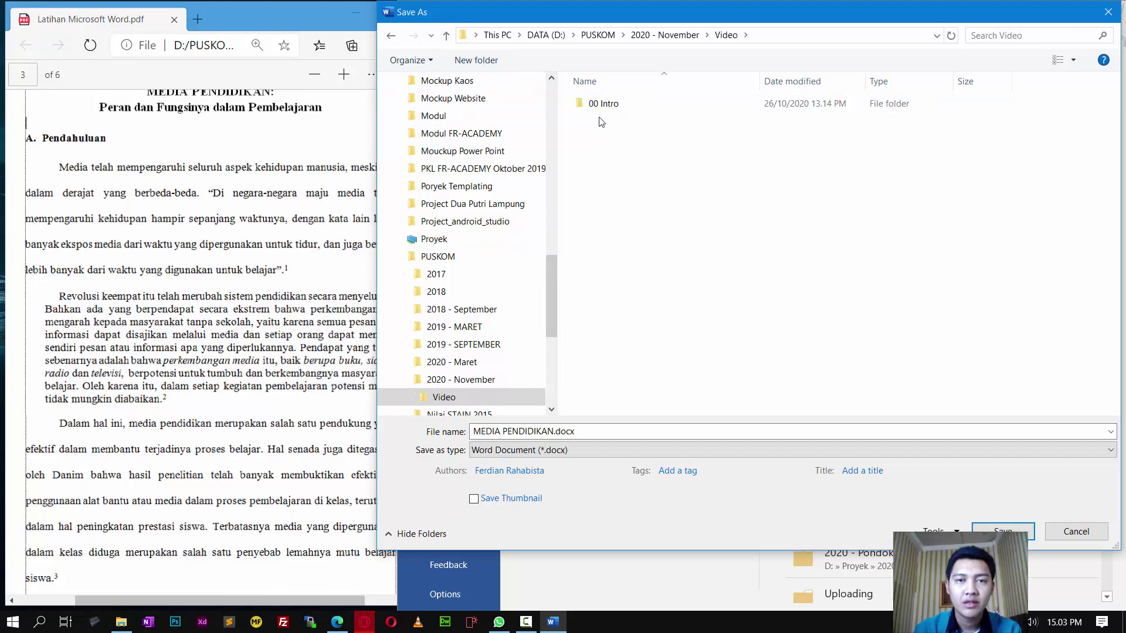
click(671, 36)
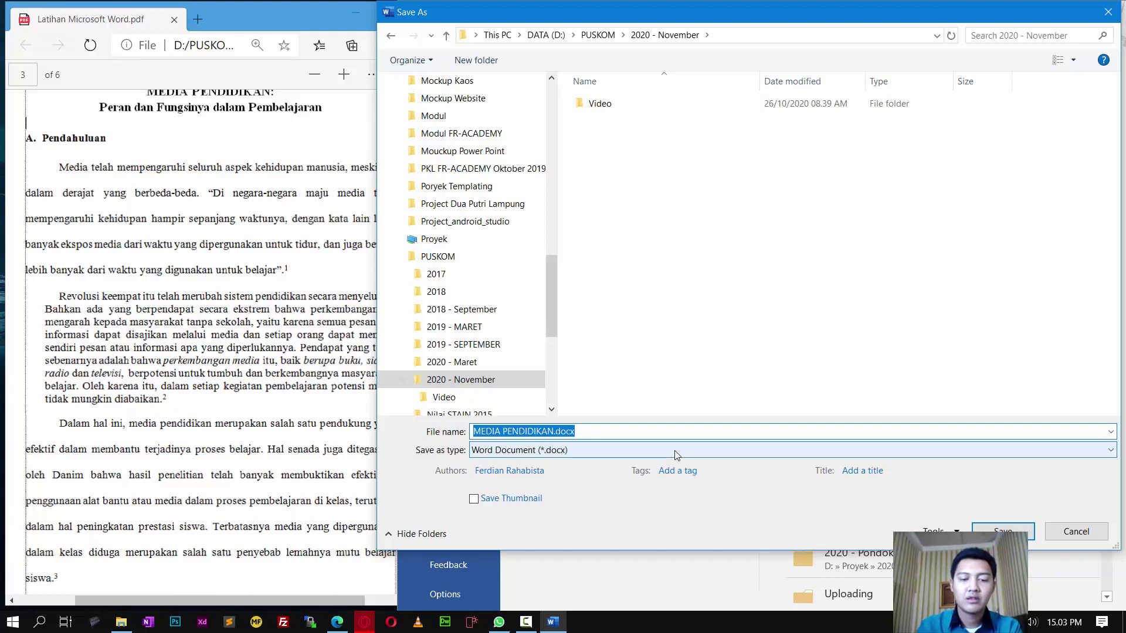
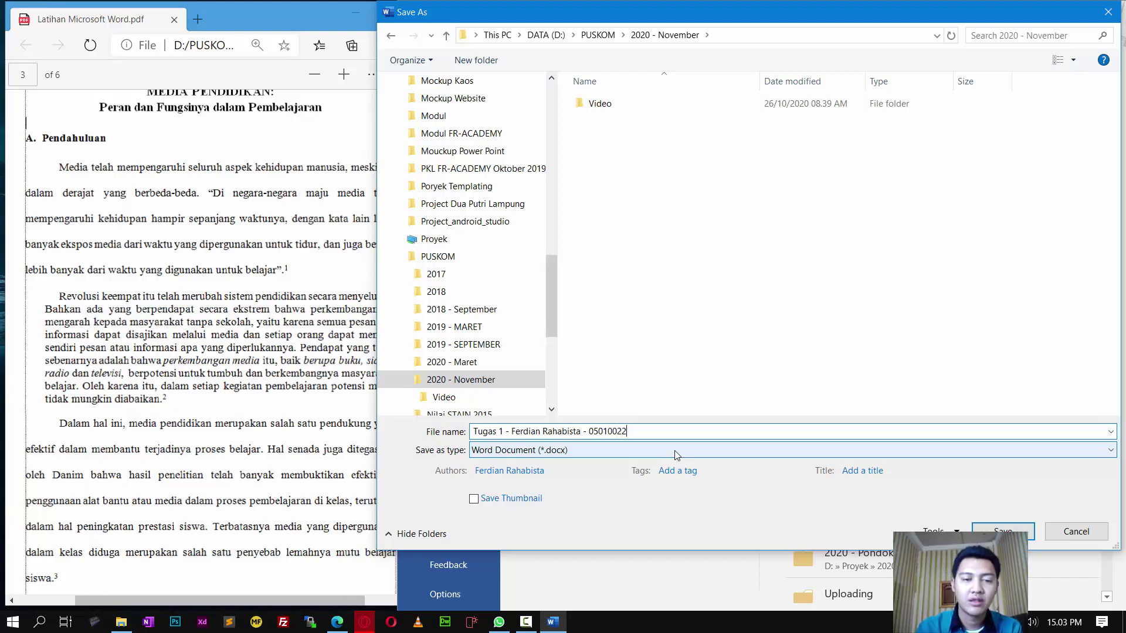
Step: Name the file 'Tugas Pertemuan 1' with the student's name and number, and save
click(502, 431)
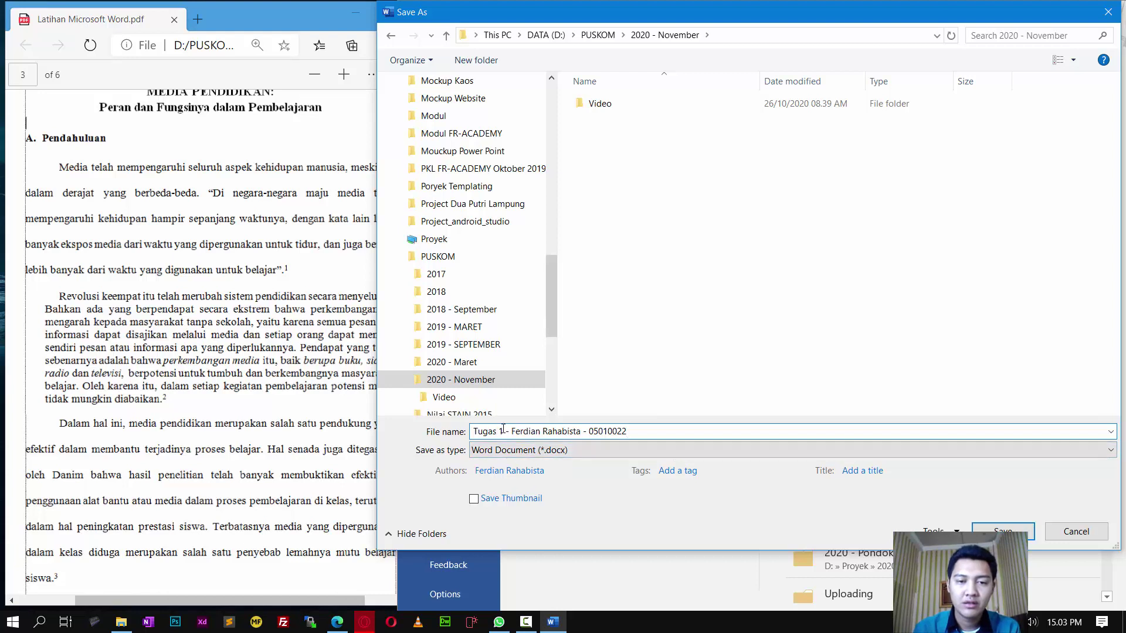
key(Left)
key(Left)
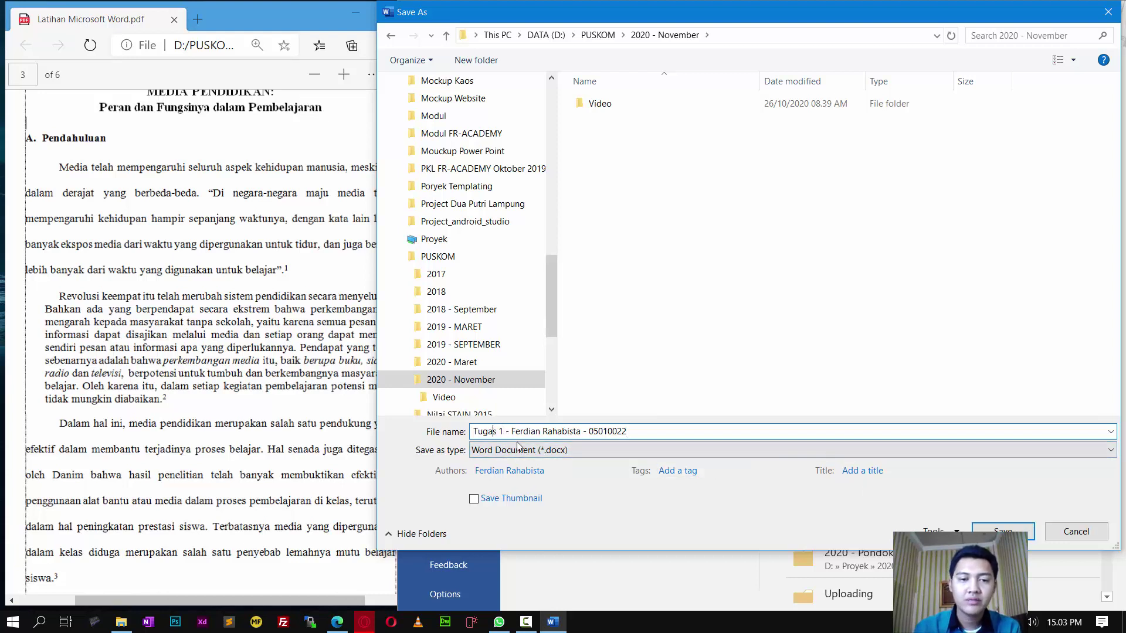
text(Pertemuan)
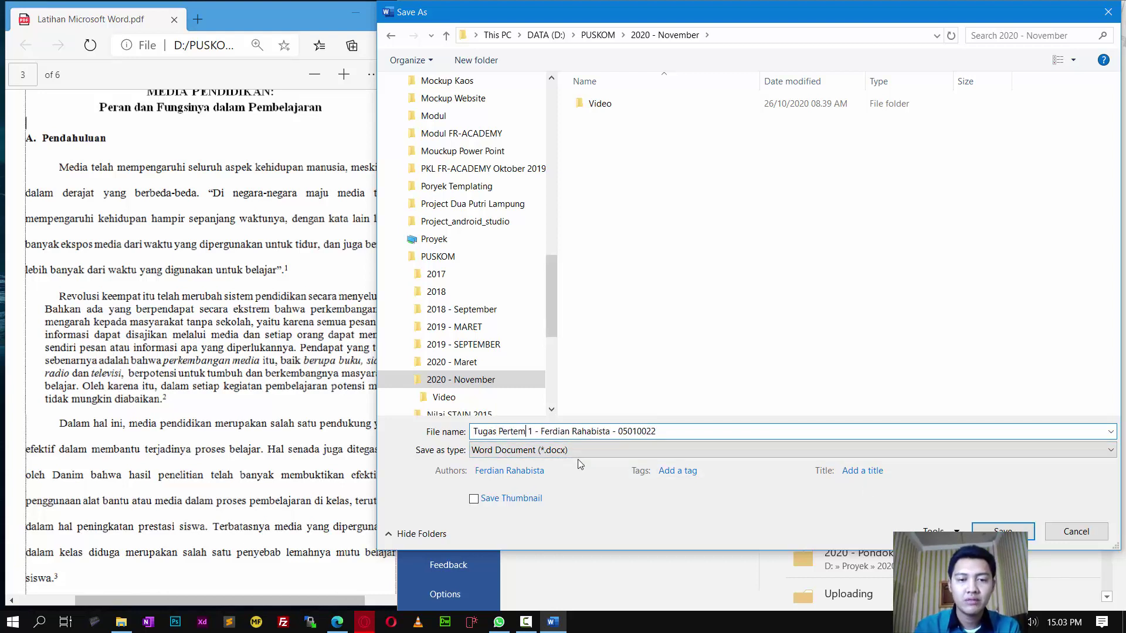
key(Return)
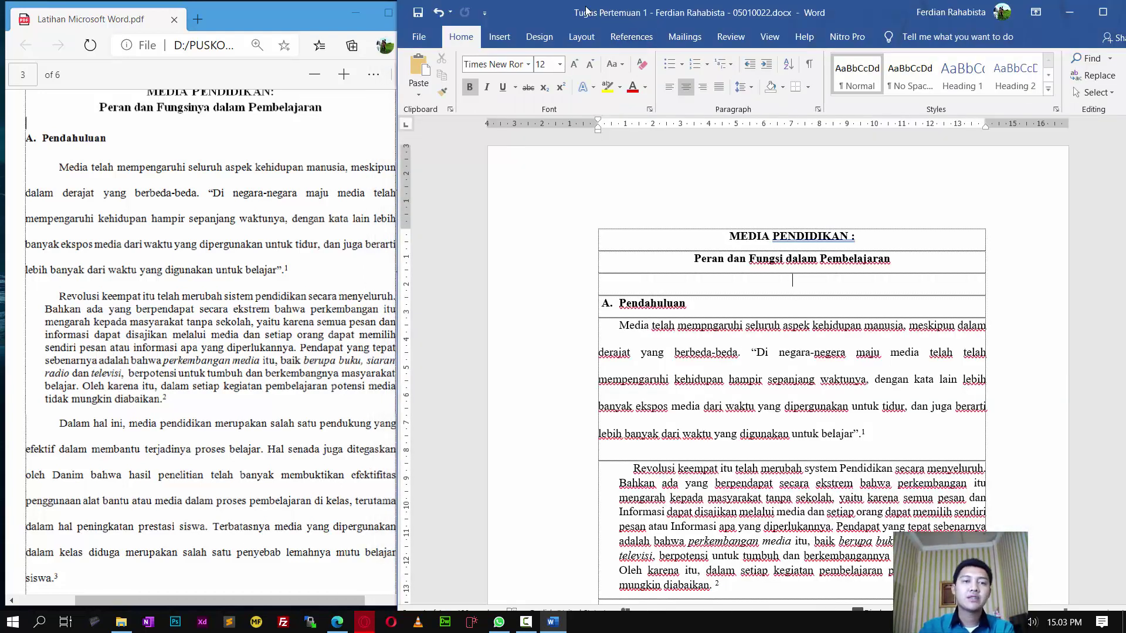
Step: Select footnote marker 2 in the paragraph, then show the exercise PDF for comparison
click(707, 422)
scroll(706, 422, down, 3)
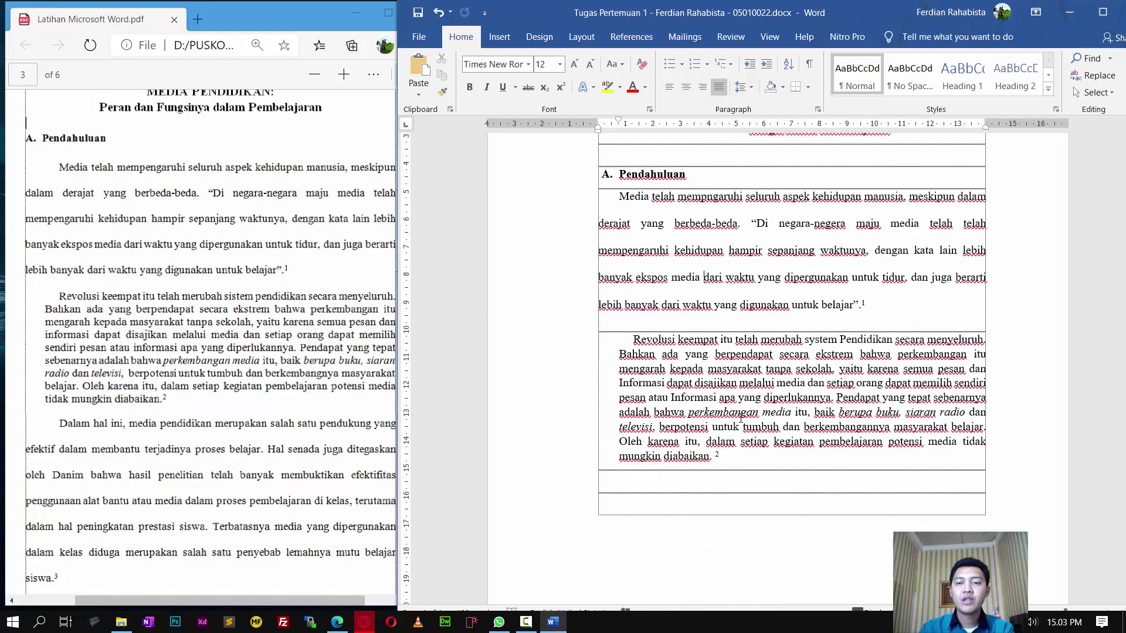
scroll(707, 422, up, 2)
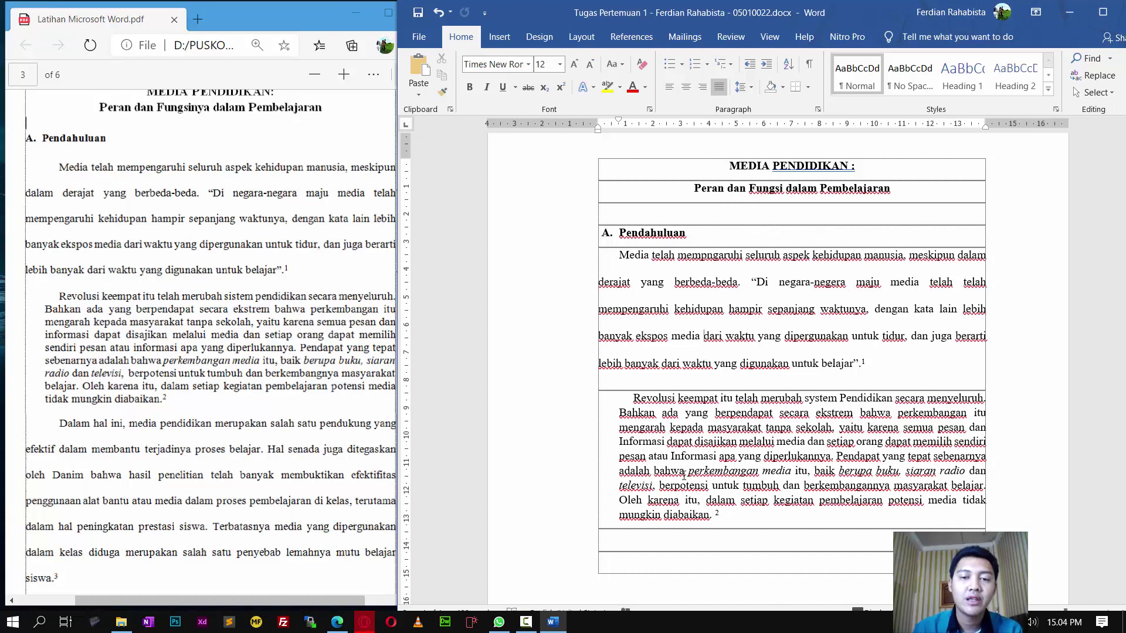
click(730, 520)
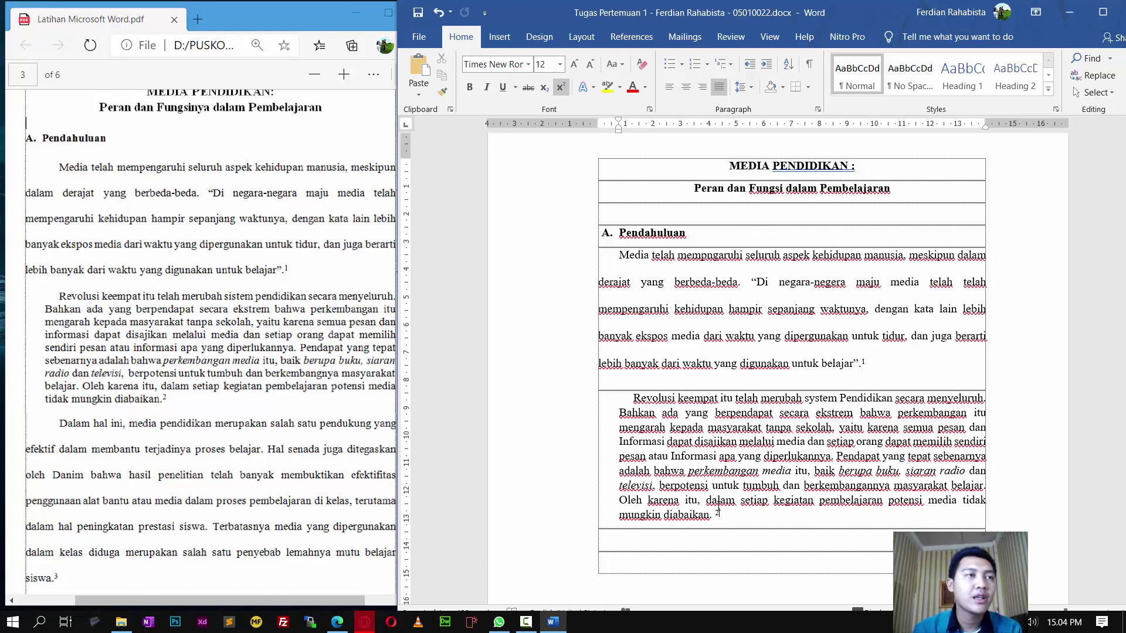
key(shift+Left)
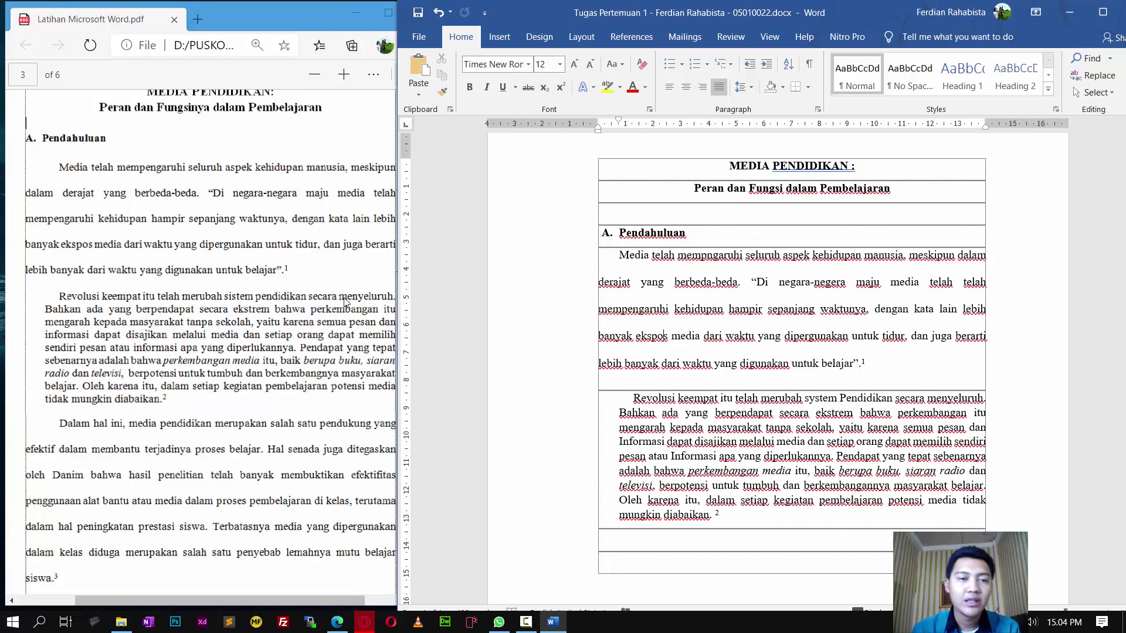
click(321, 302)
scroll(321, 302, up, 5)
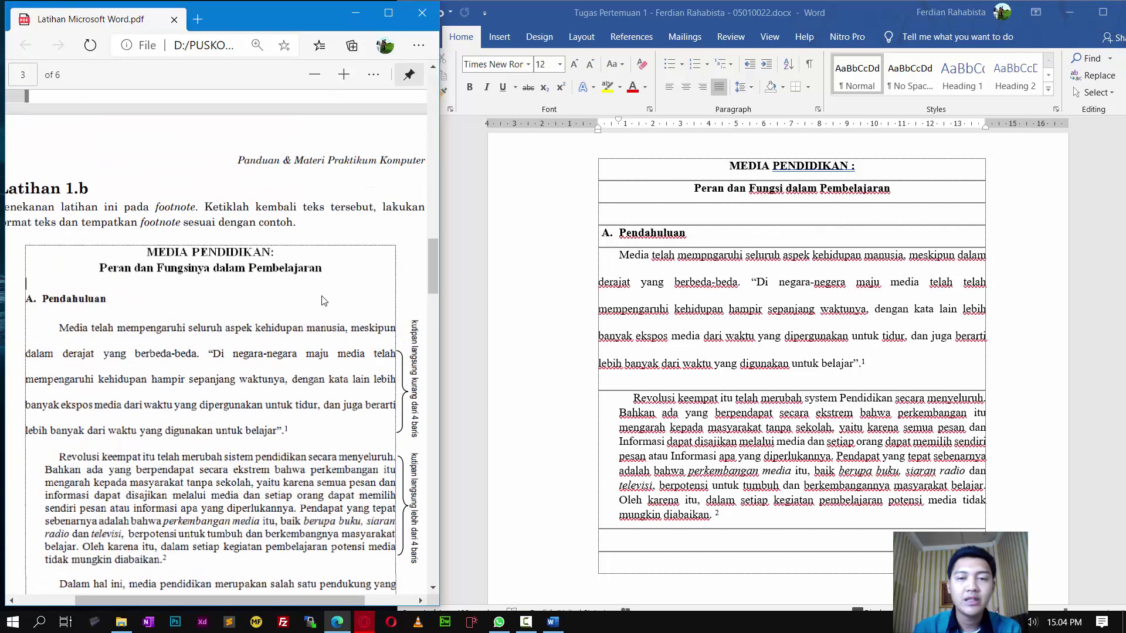